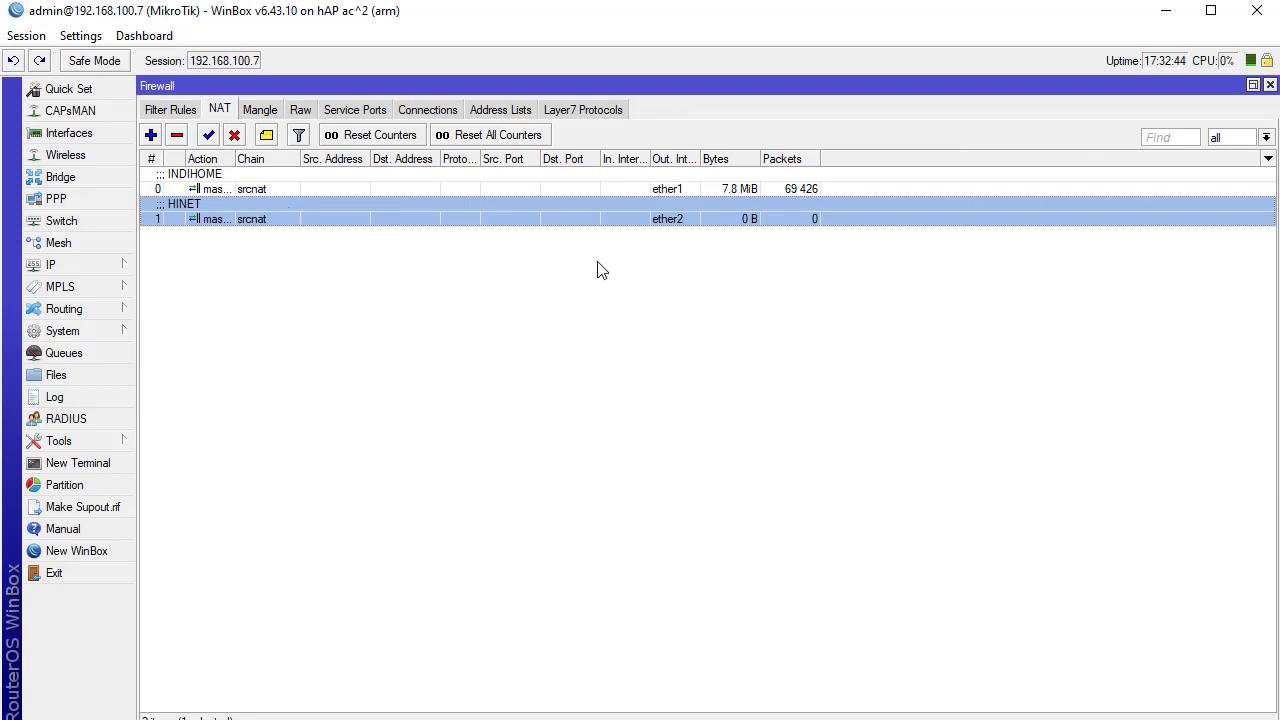
Draft a new NAT rule with chain dstnat and action dst-nat, then discard it
left_click(150, 134)
left_click(749, 140)
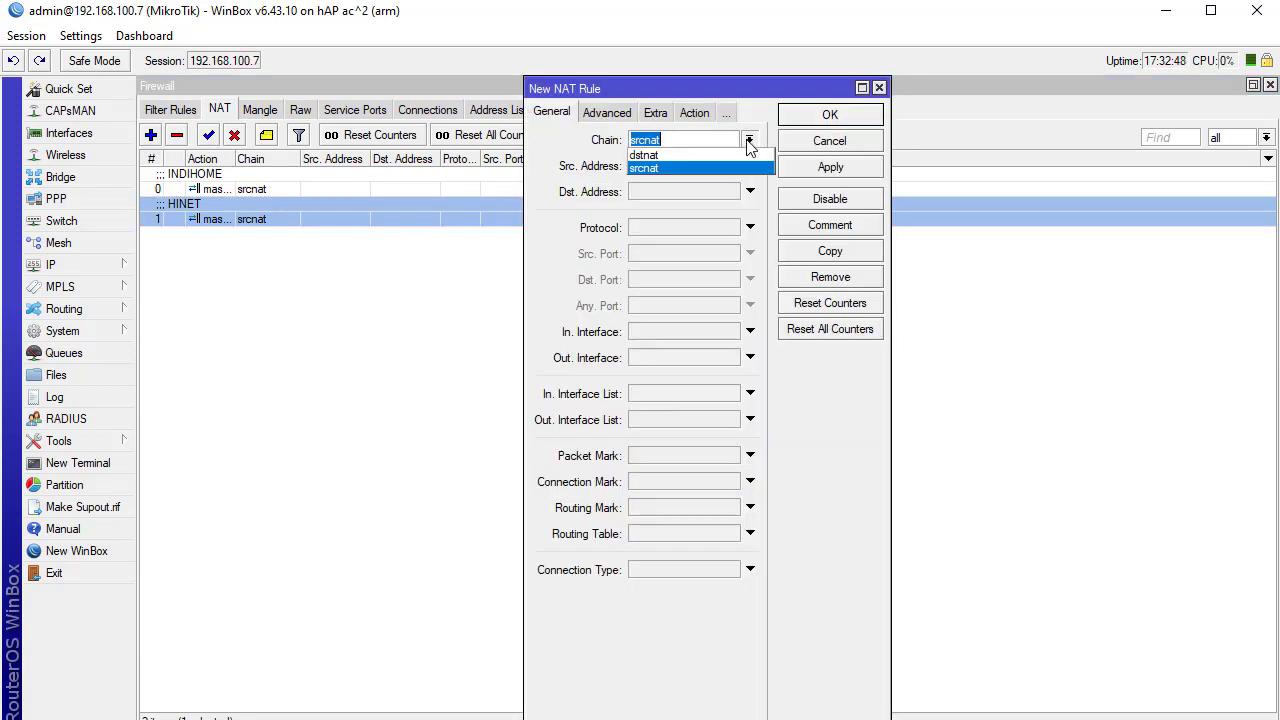
left_click(721, 165)
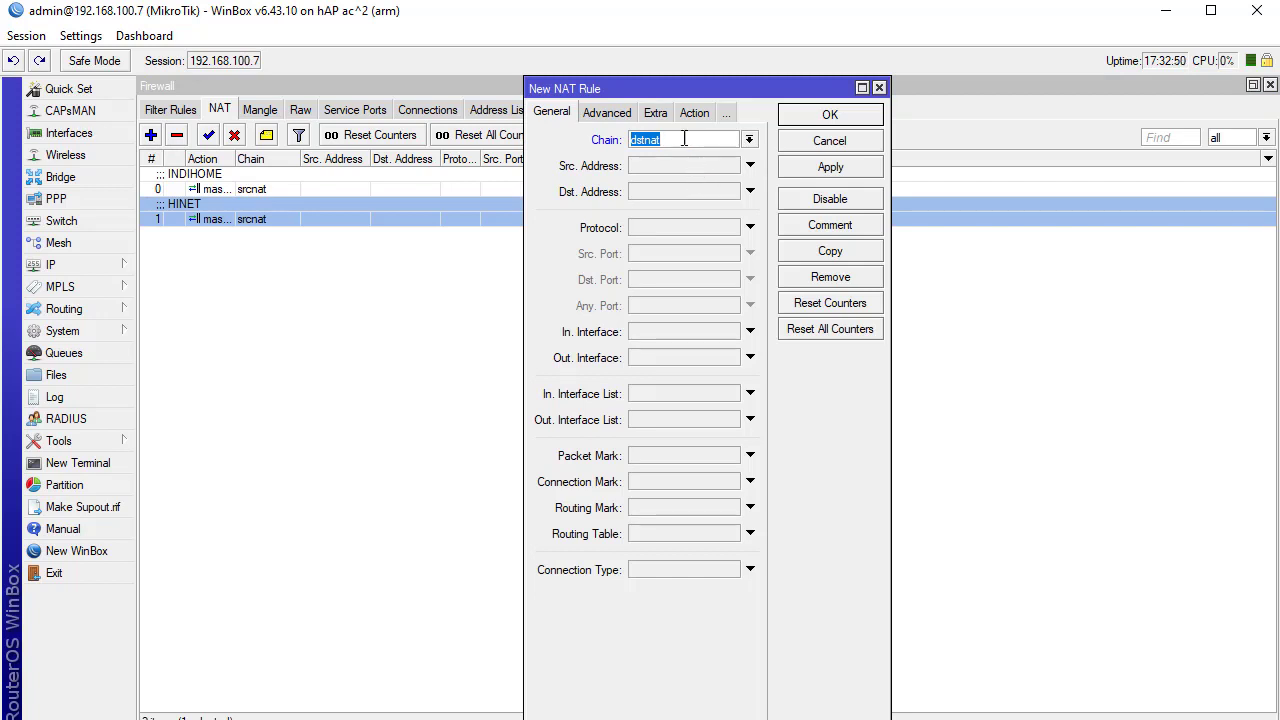
left_click(694, 112)
left_click(685, 140)
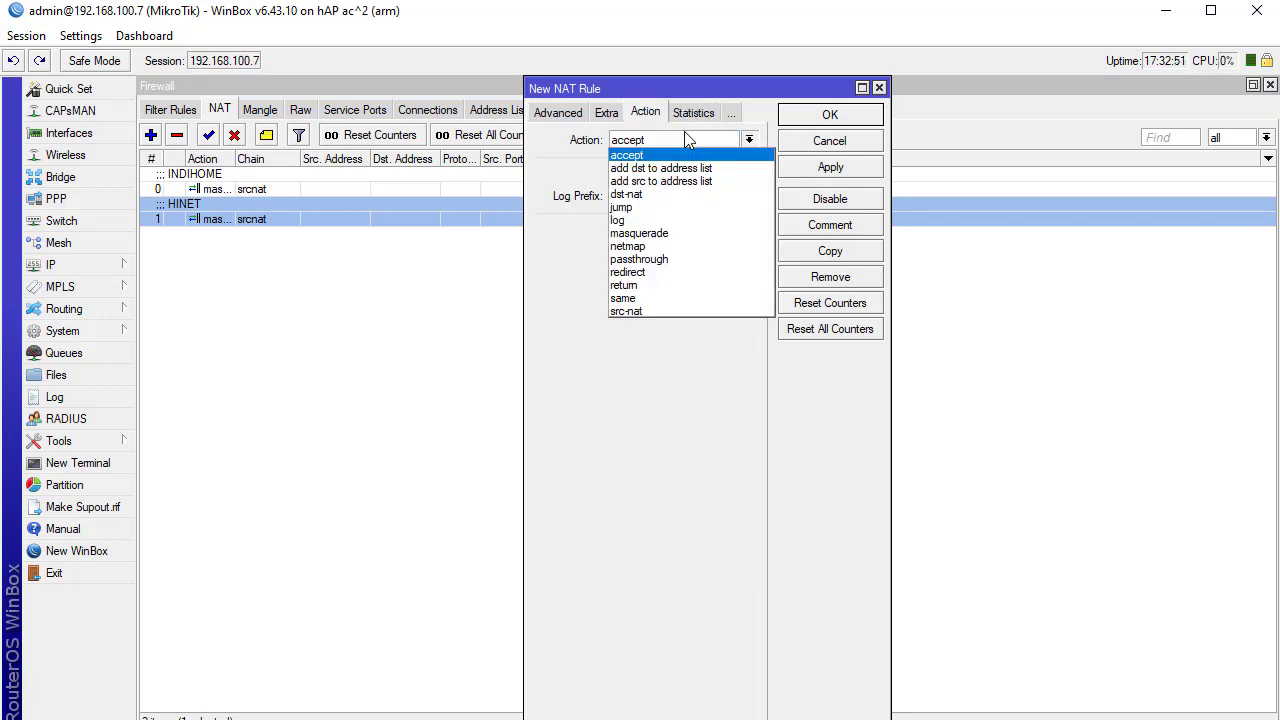
left_click(671, 197)
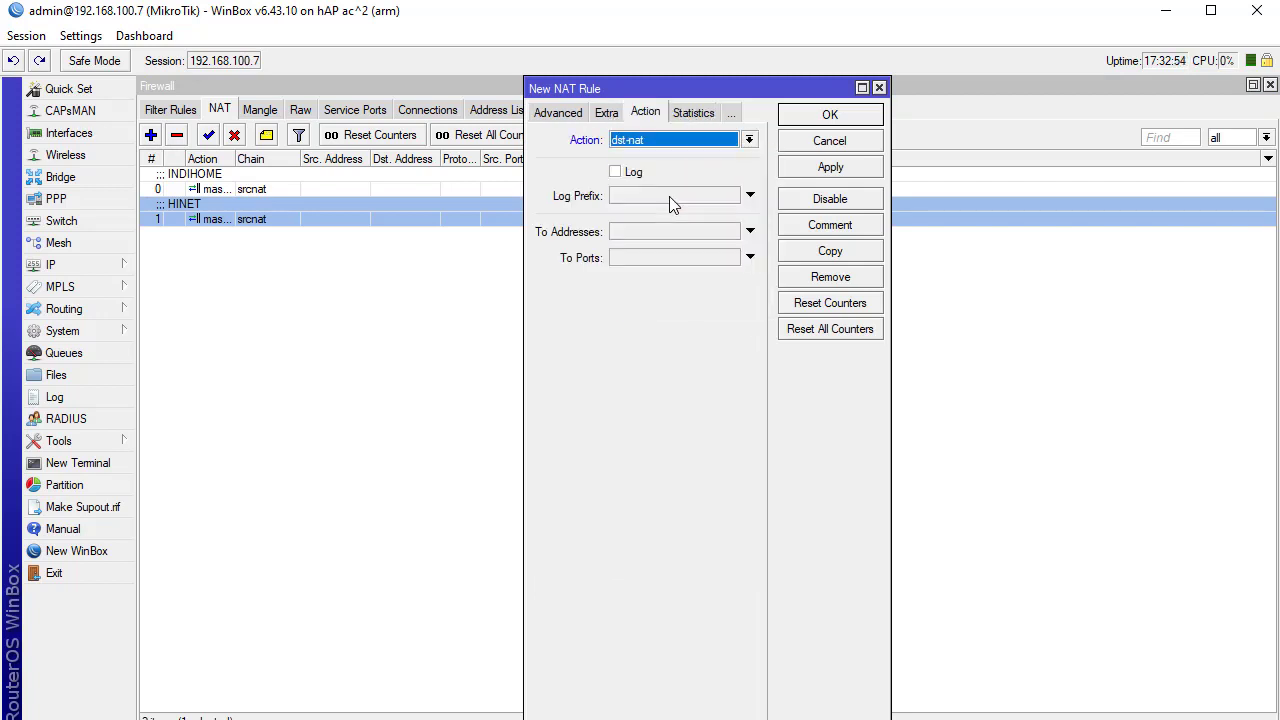
left_click(570, 114)
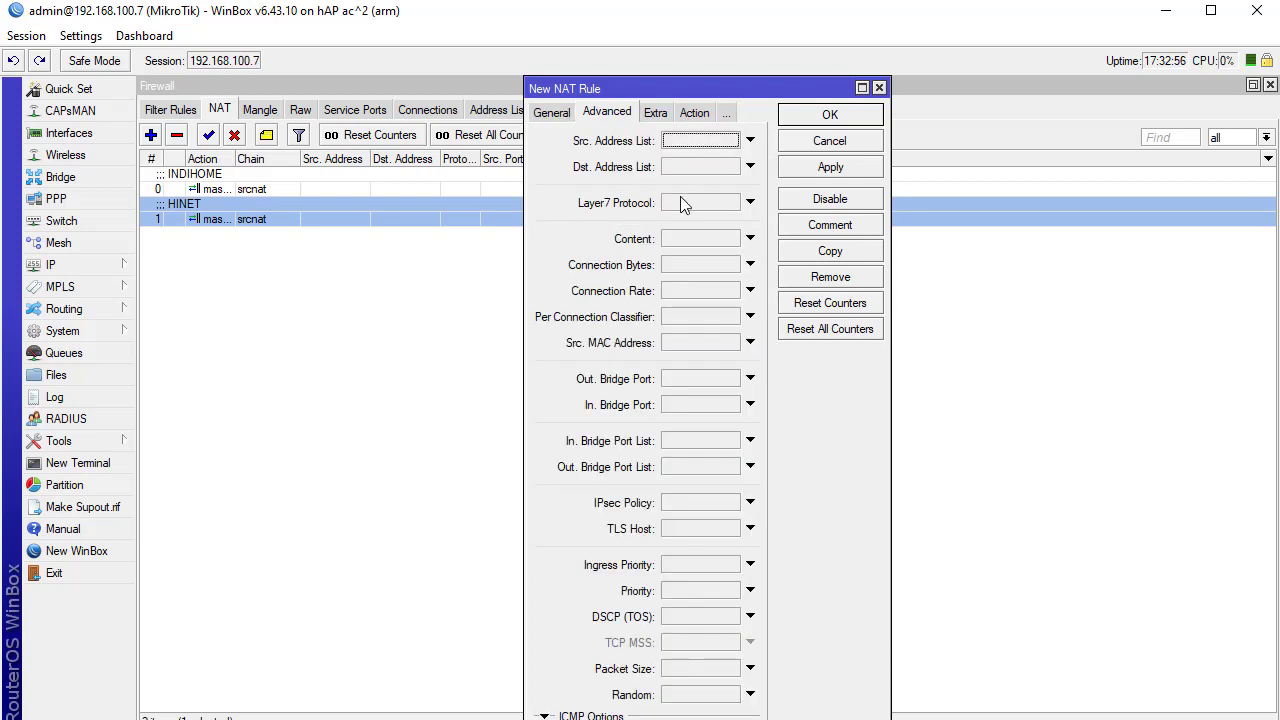
left_click(551, 114)
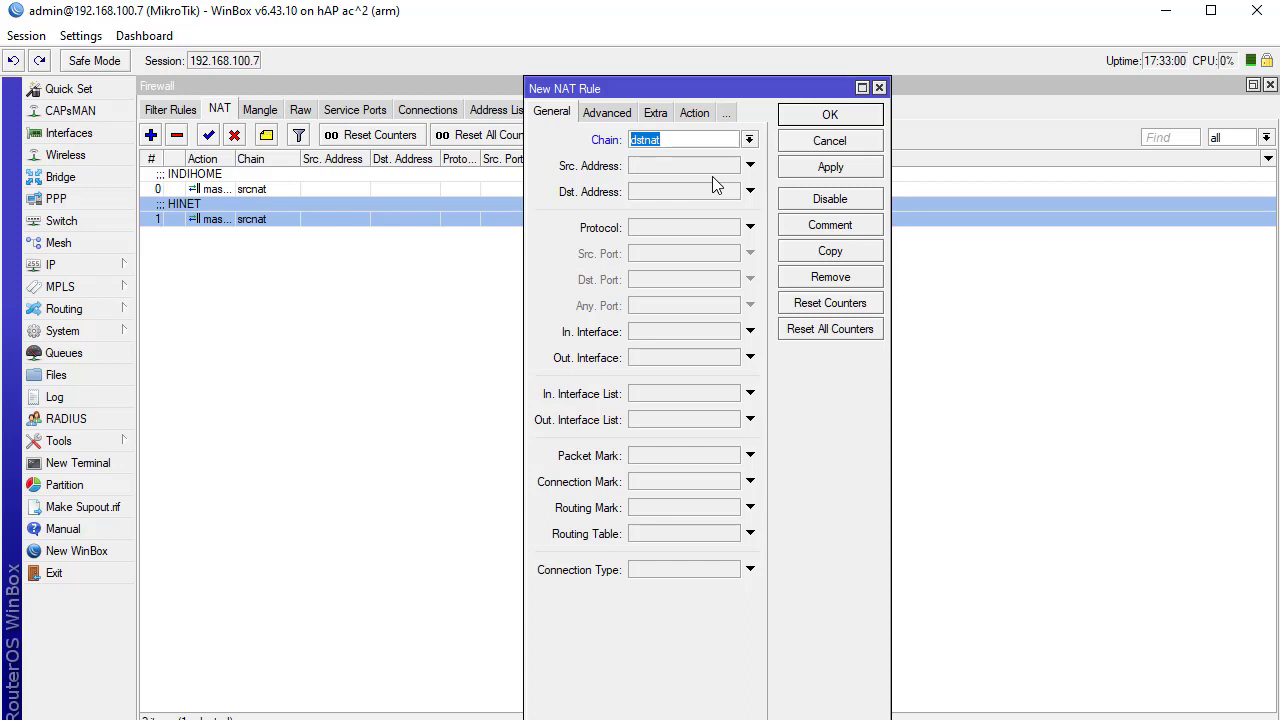
key("Escape")
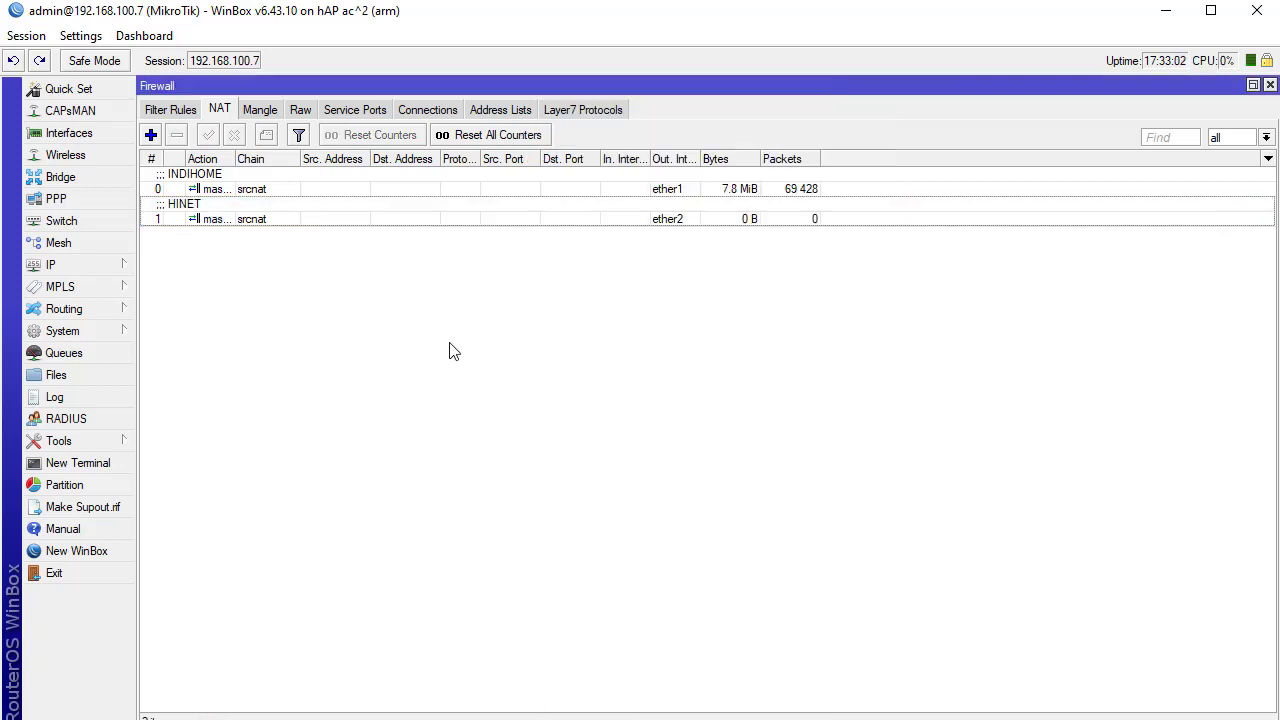
Glance at the INDIHOME masquerade rule, then close the Firewall window and leftover rule
double_click(511, 181)
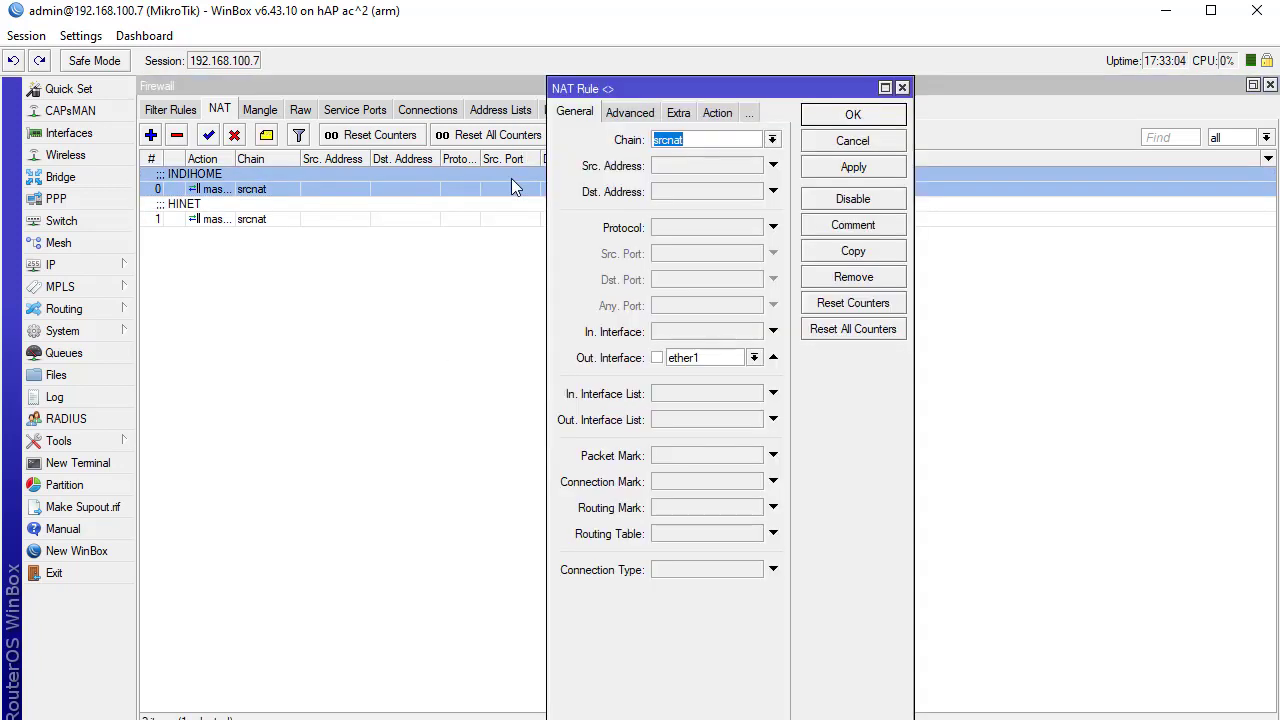
key("Escape")
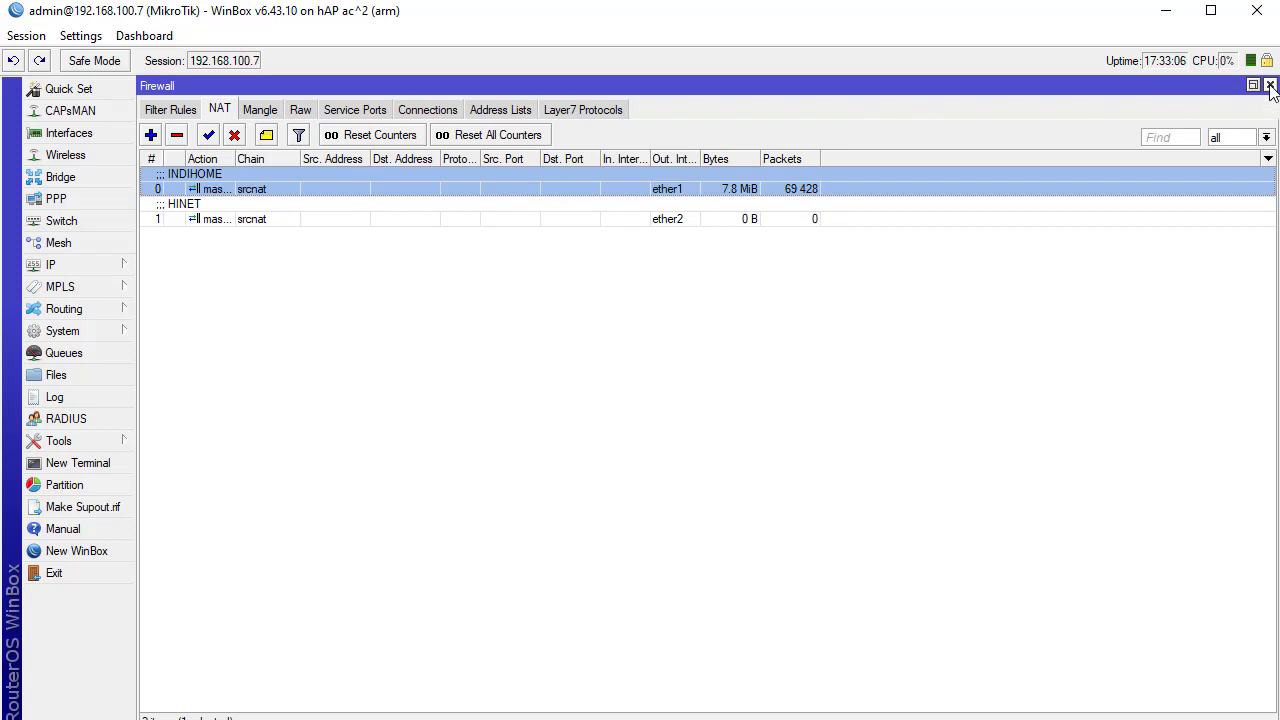
left_click(1270, 86)
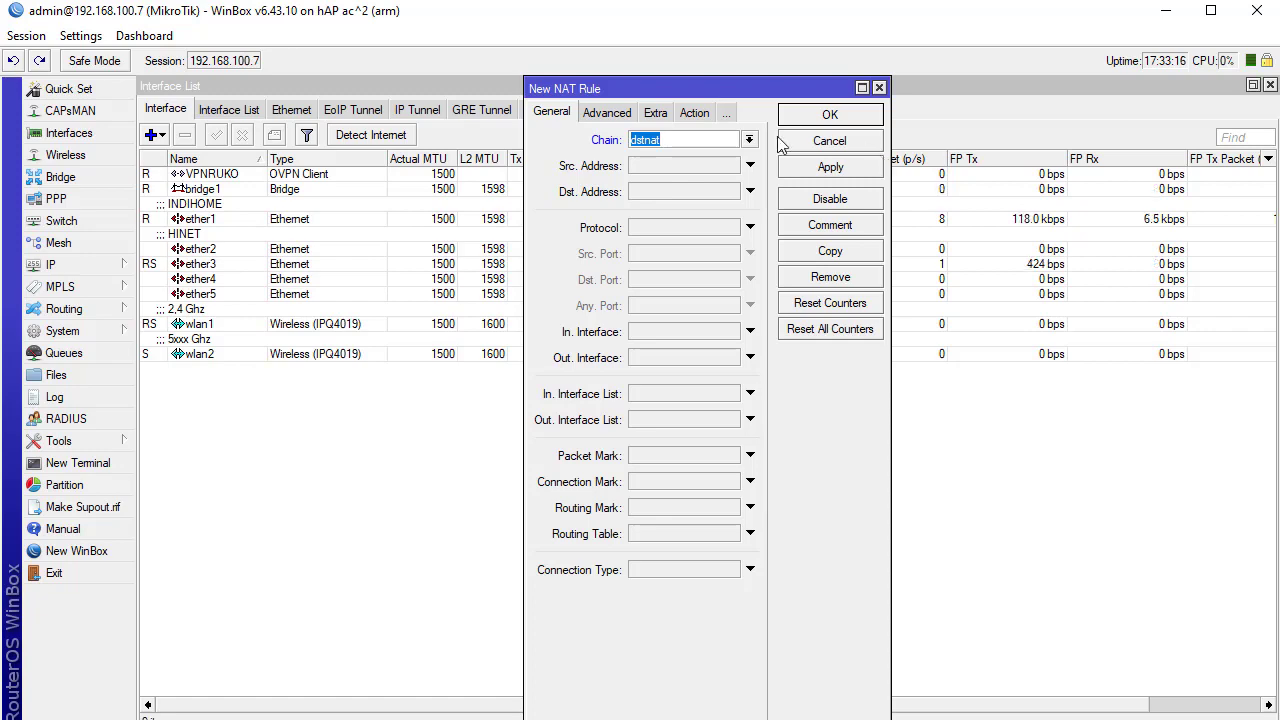
left_click(829, 148)
Exit WinBox and relaunch it from the Windows search
left_click(86, 571)
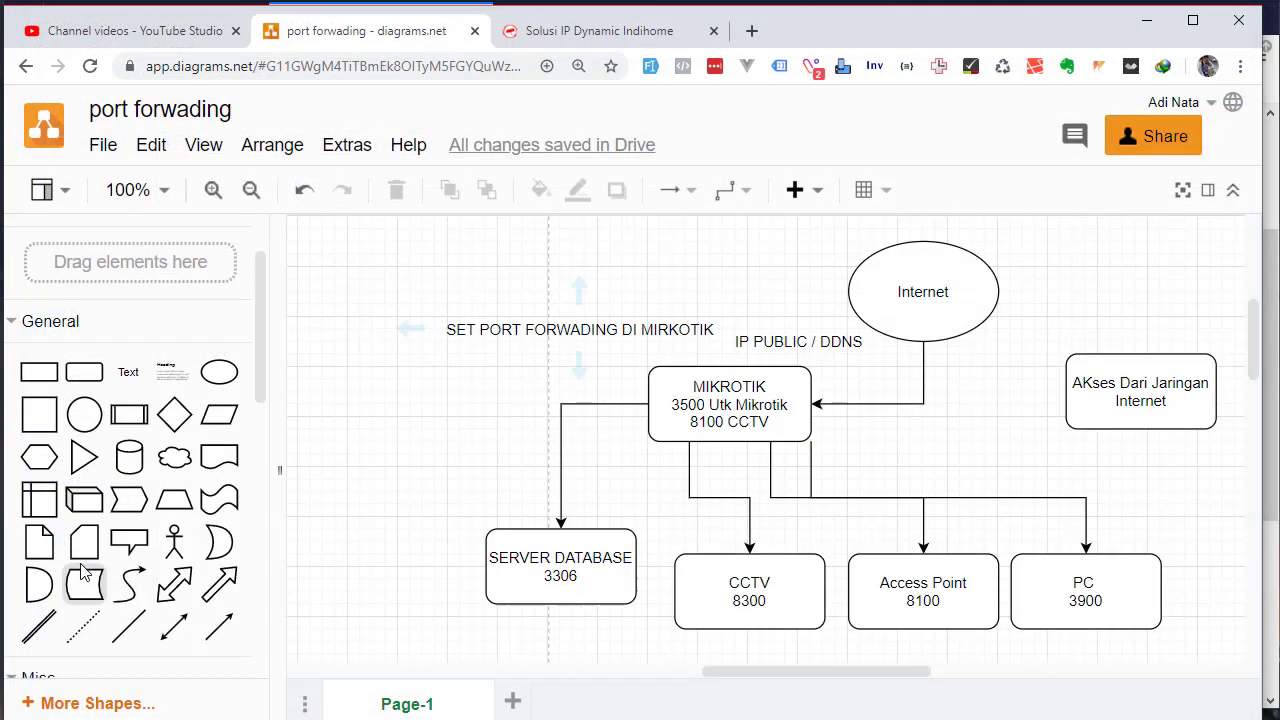
key("super")
type("win")
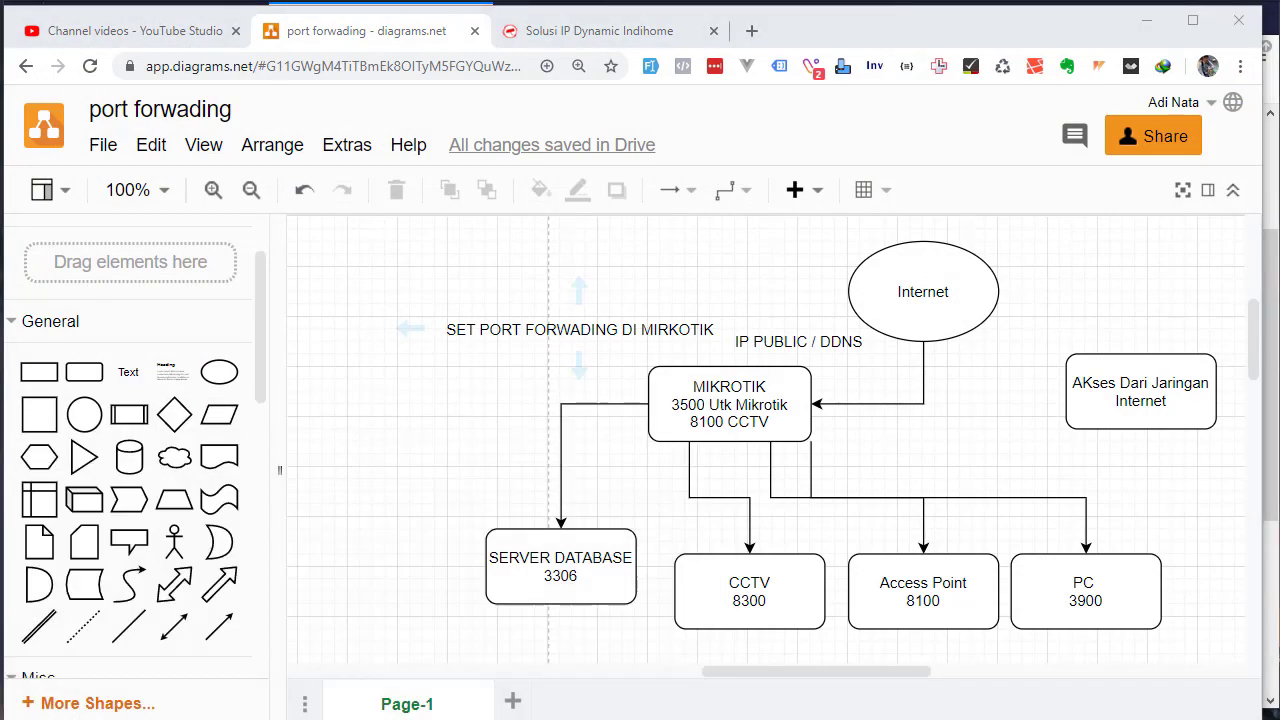
key("Return")
Connect to the saved 06 Bangkinang_GDS router
left_click(891, 514)
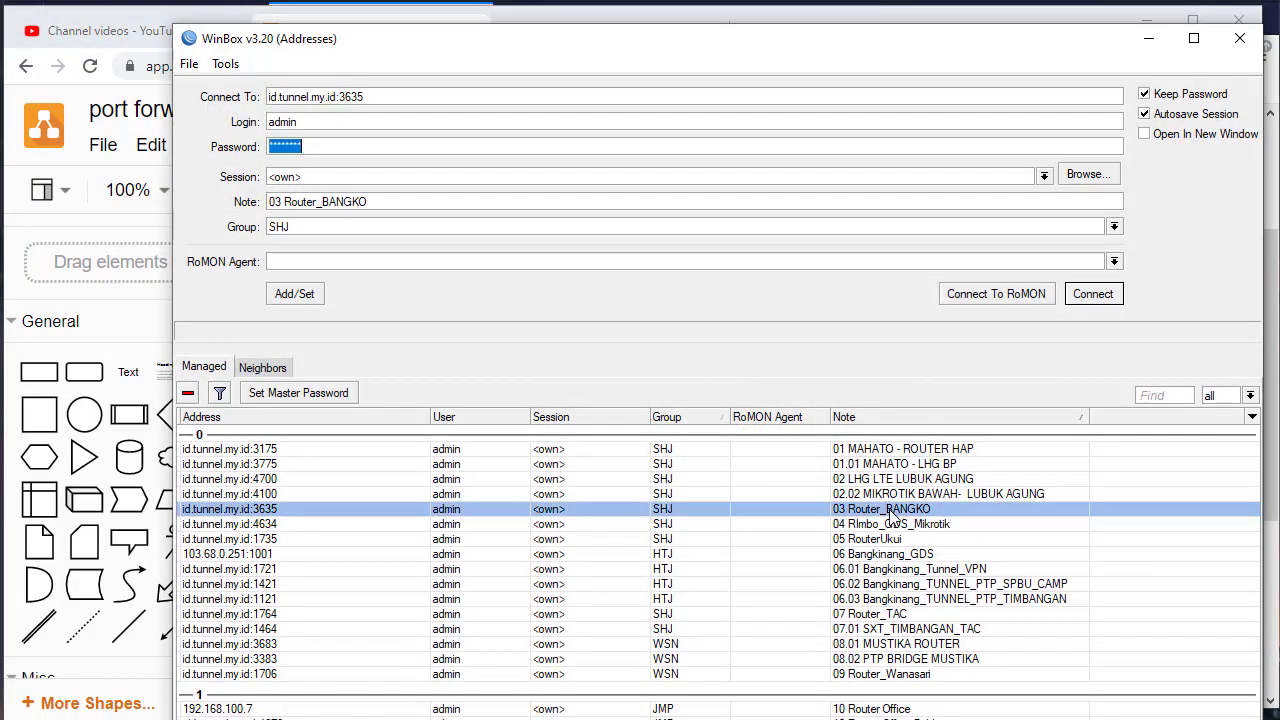
key("Down")
key("Down")
key("Down")
key("Return")
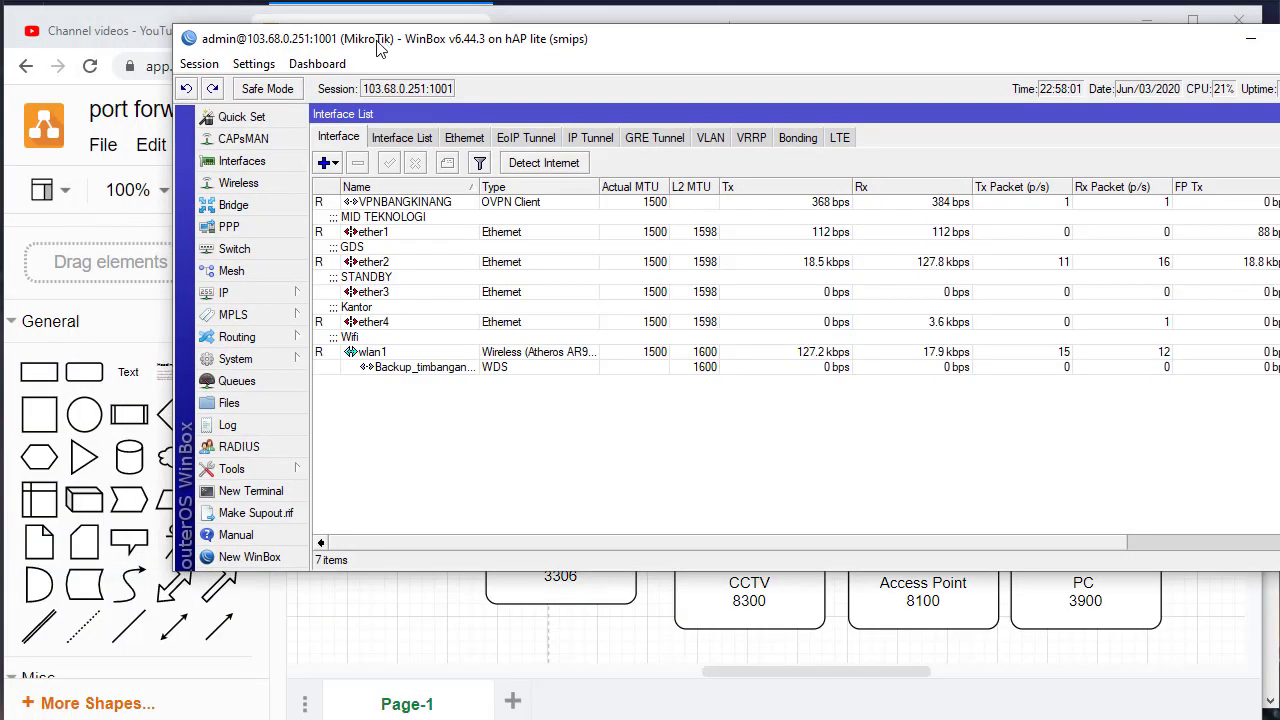
left_click_drag(380, 48, 220, 28)
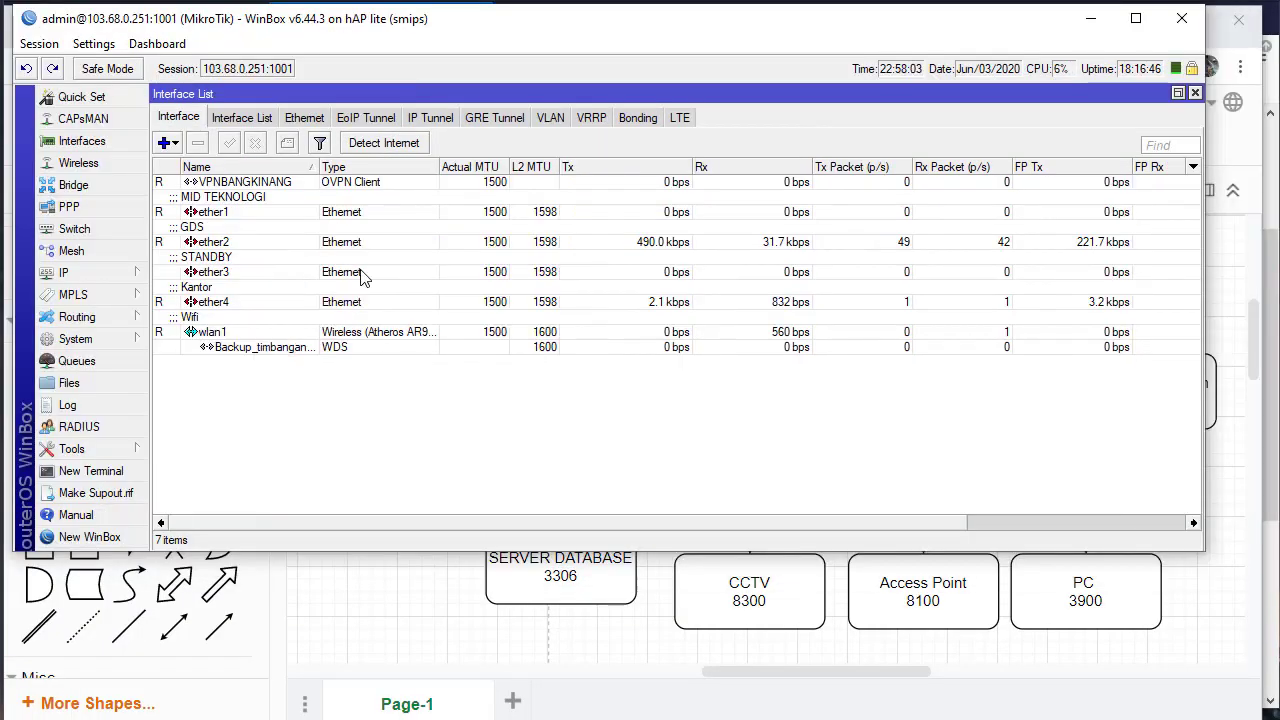
Show the Firewall NAT list and review the GDS FW MODEM NET1 and SPBU SXT forwards
left_click(113, 280)
left_click(210, 452)
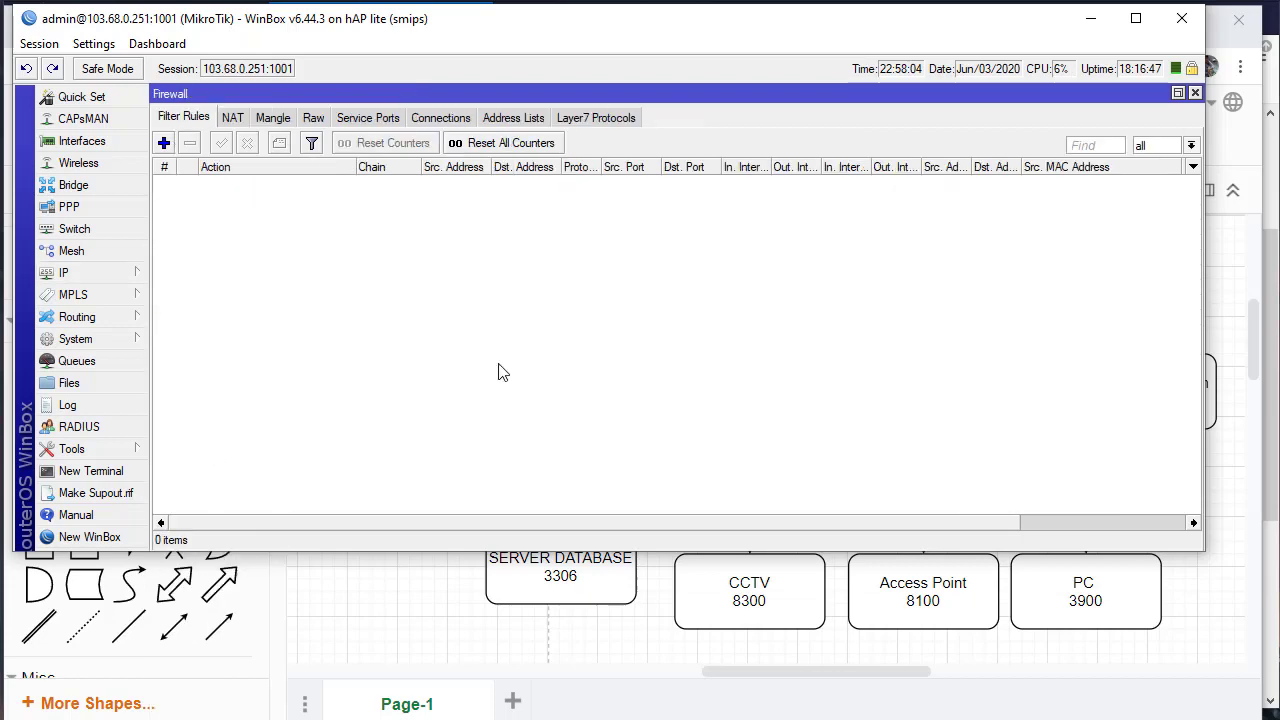
left_click(512, 350)
left_click(232, 117)
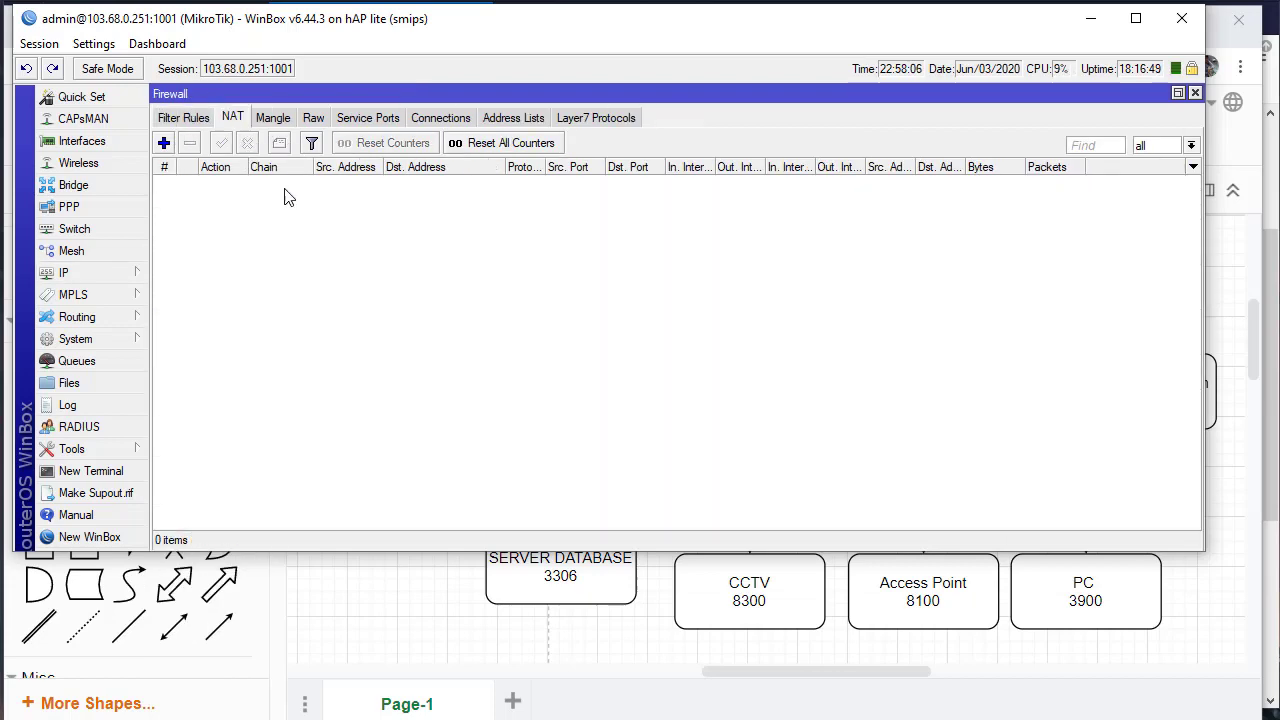
left_click(285, 196)
key("Down")
key("Down")
key("Down")
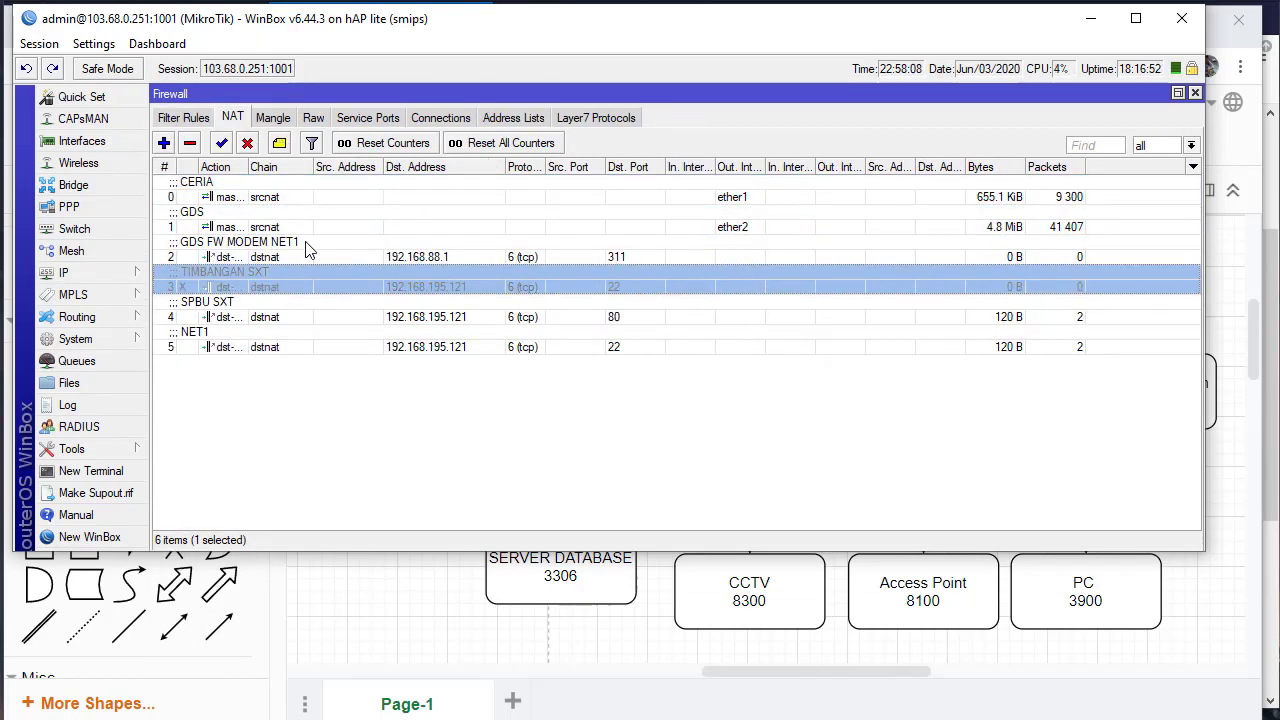
left_click(306, 242)
left_click(262, 338)
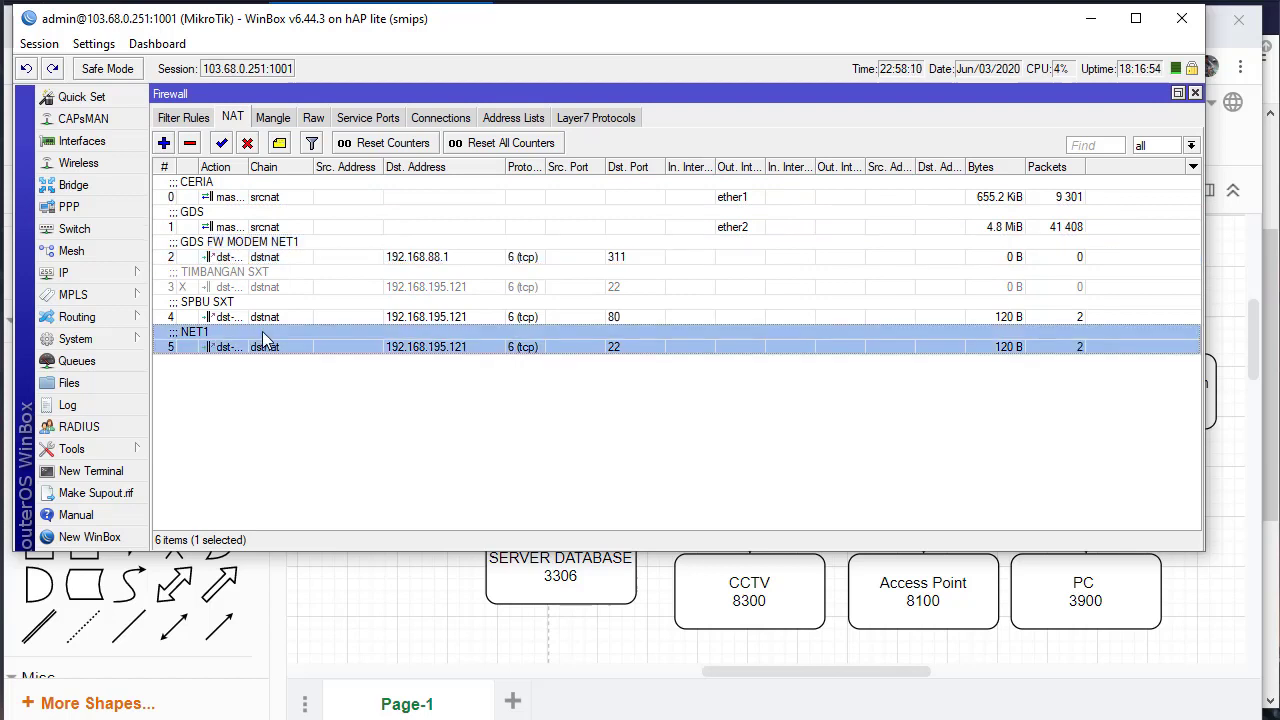
left_click(263, 316)
left_click(273, 247)
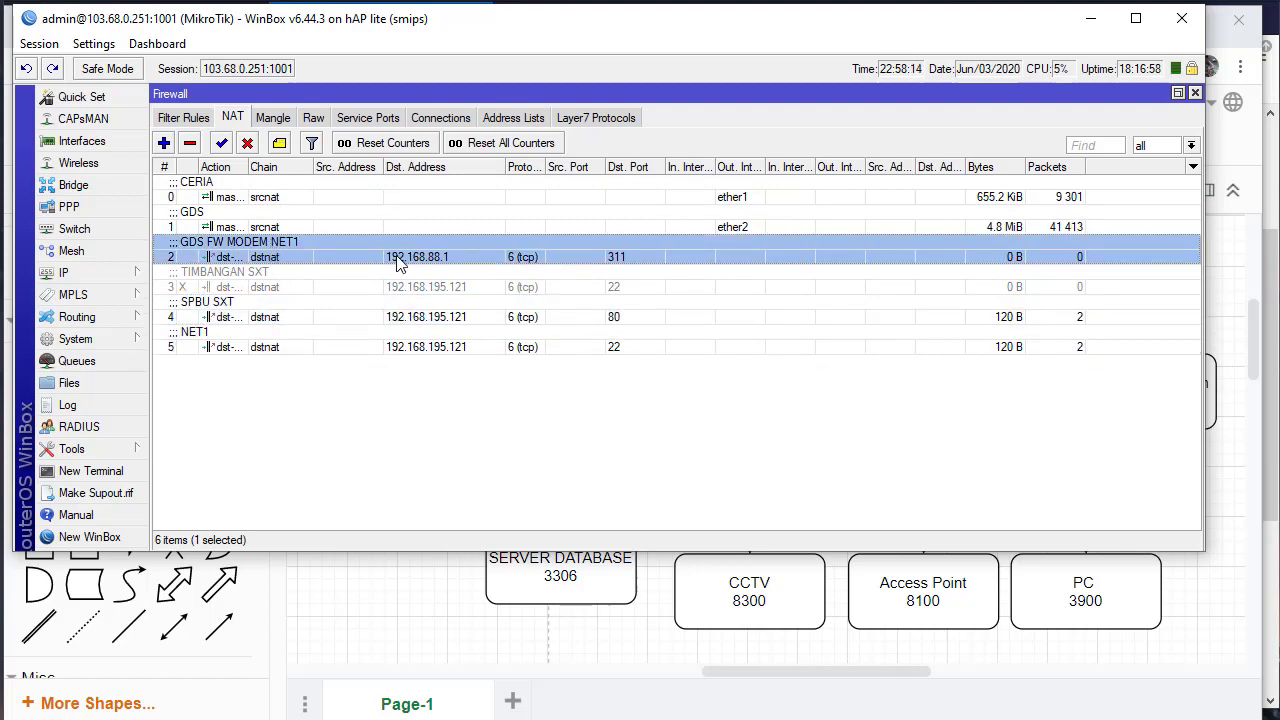
Open the SPBU SXT forward rule and review its destination address
double_click(422, 316)
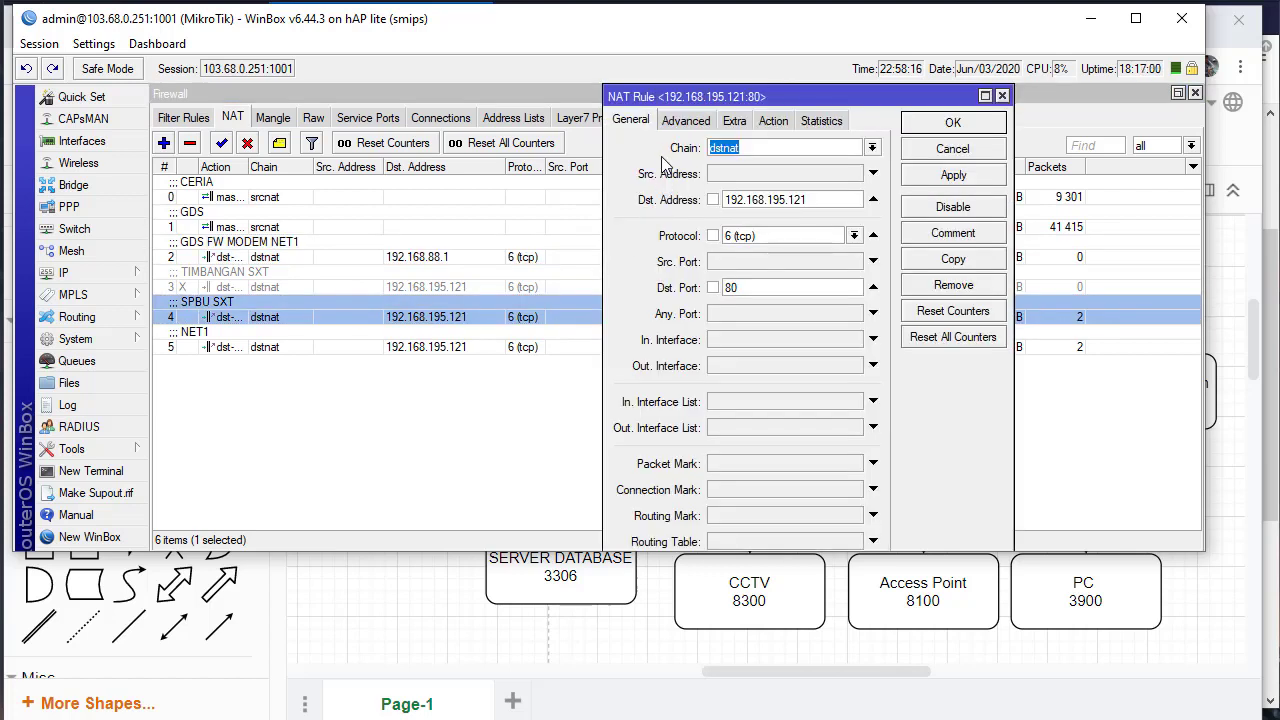
left_click_drag(680, 96, 550, 97)
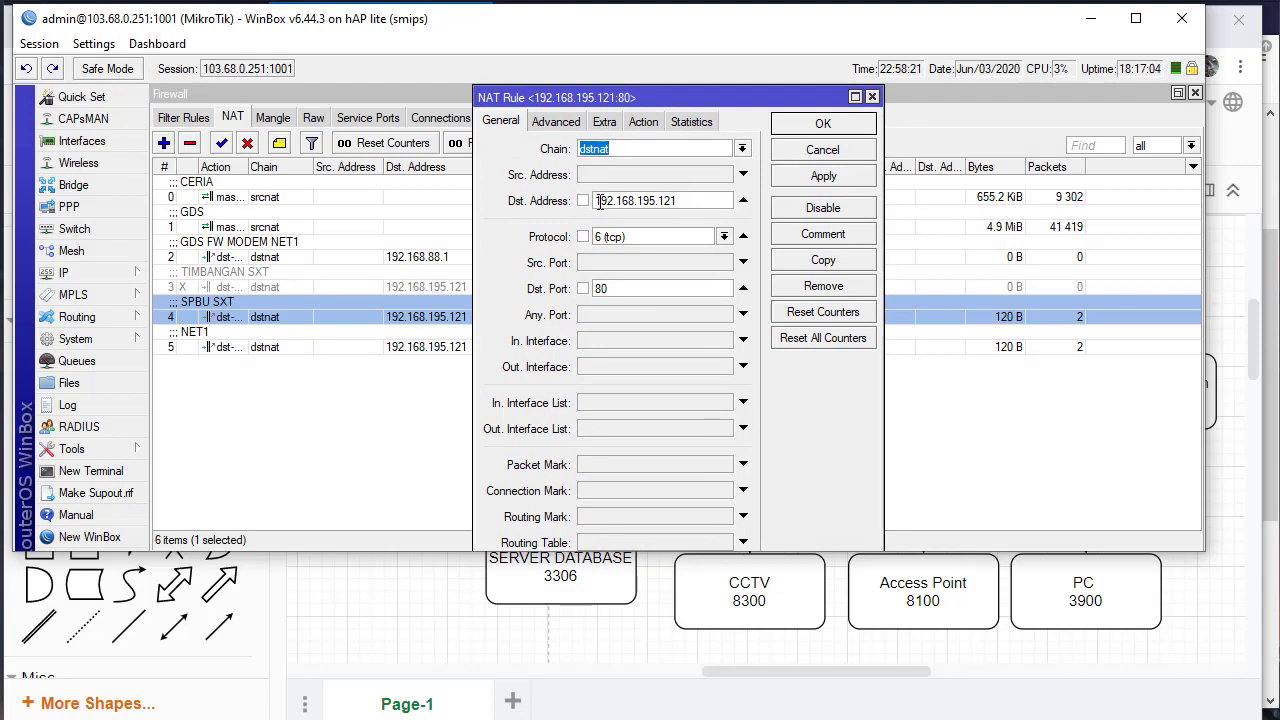
left_click_drag(686, 201, 585, 205)
left_click(638, 202)
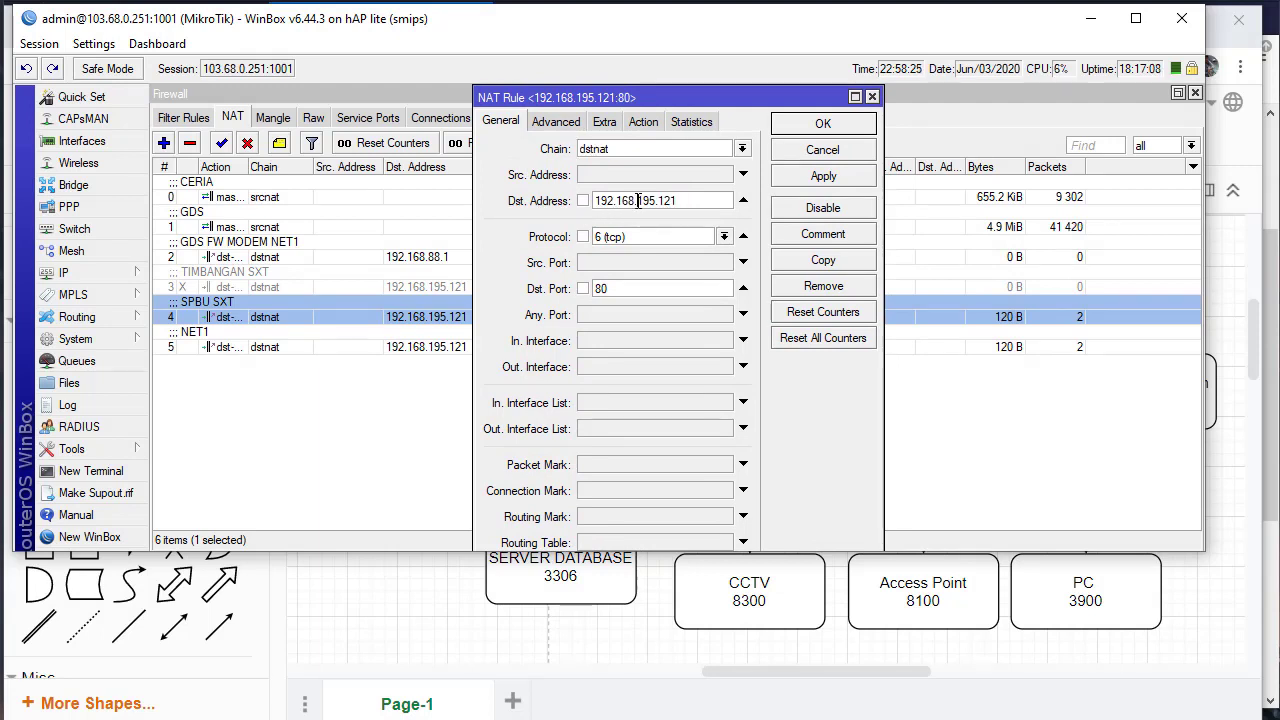
double_click(638, 202)
left_click(638, 202)
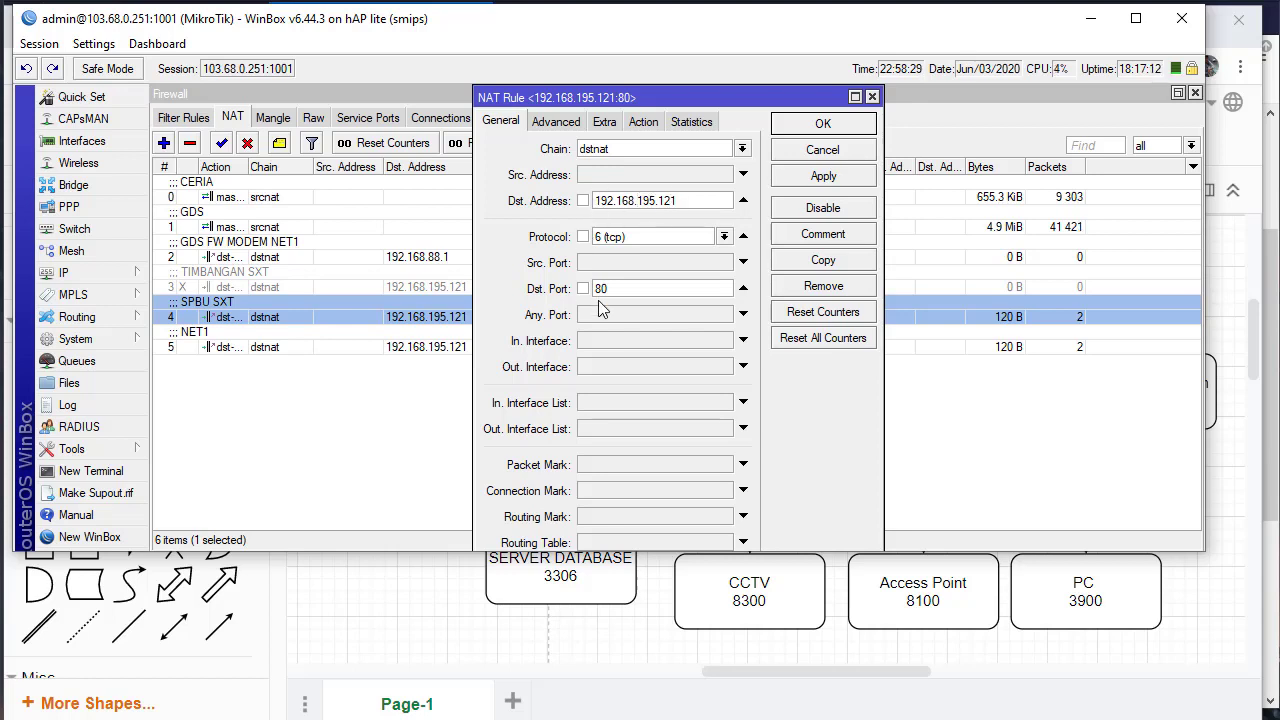
Check its forward target 192.168.200.6:8291, copy the rule, and bring up the diagram
left_click(631, 130)
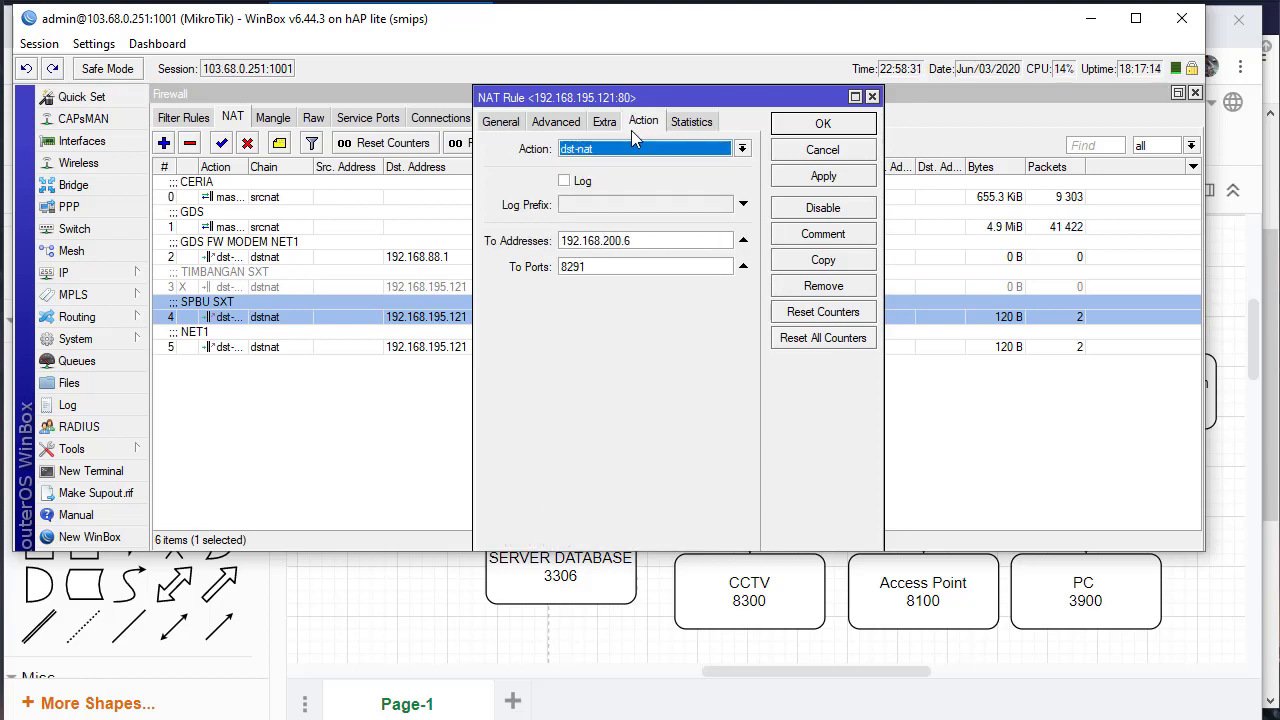
left_click_drag(580, 241, 669, 233)
left_click_drag(599, 268, 562, 268)
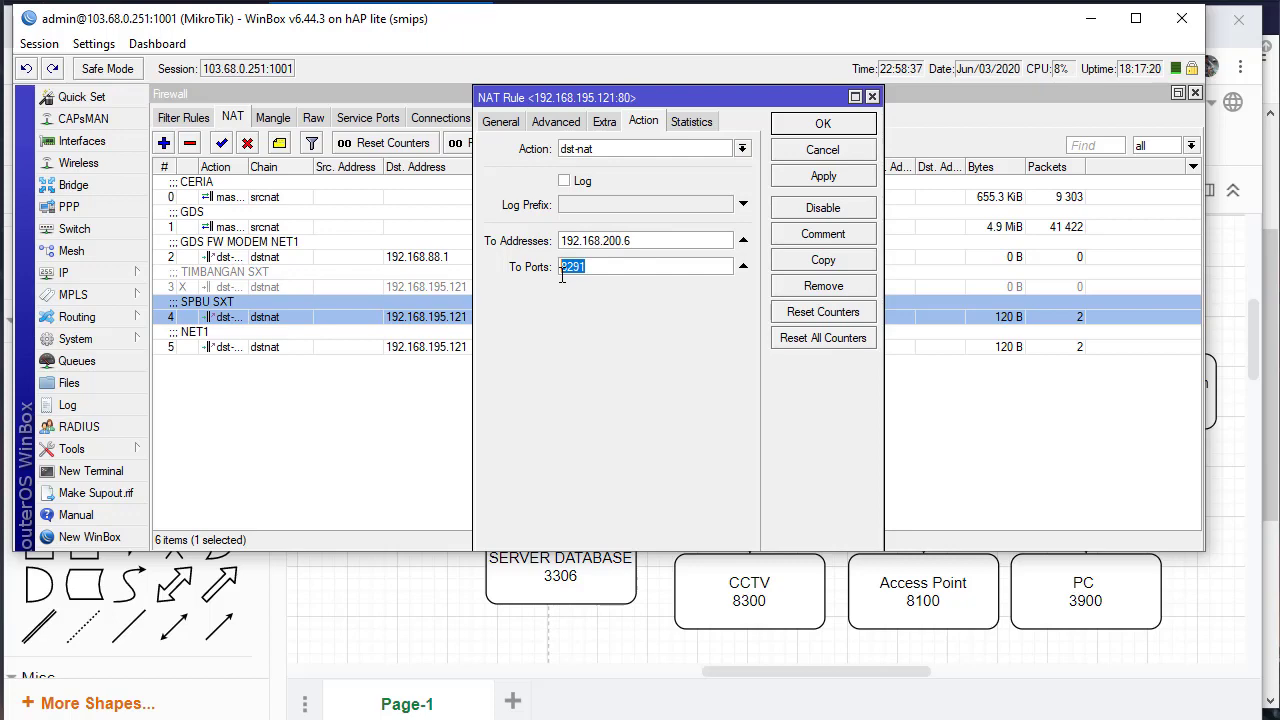
left_click(823, 262)
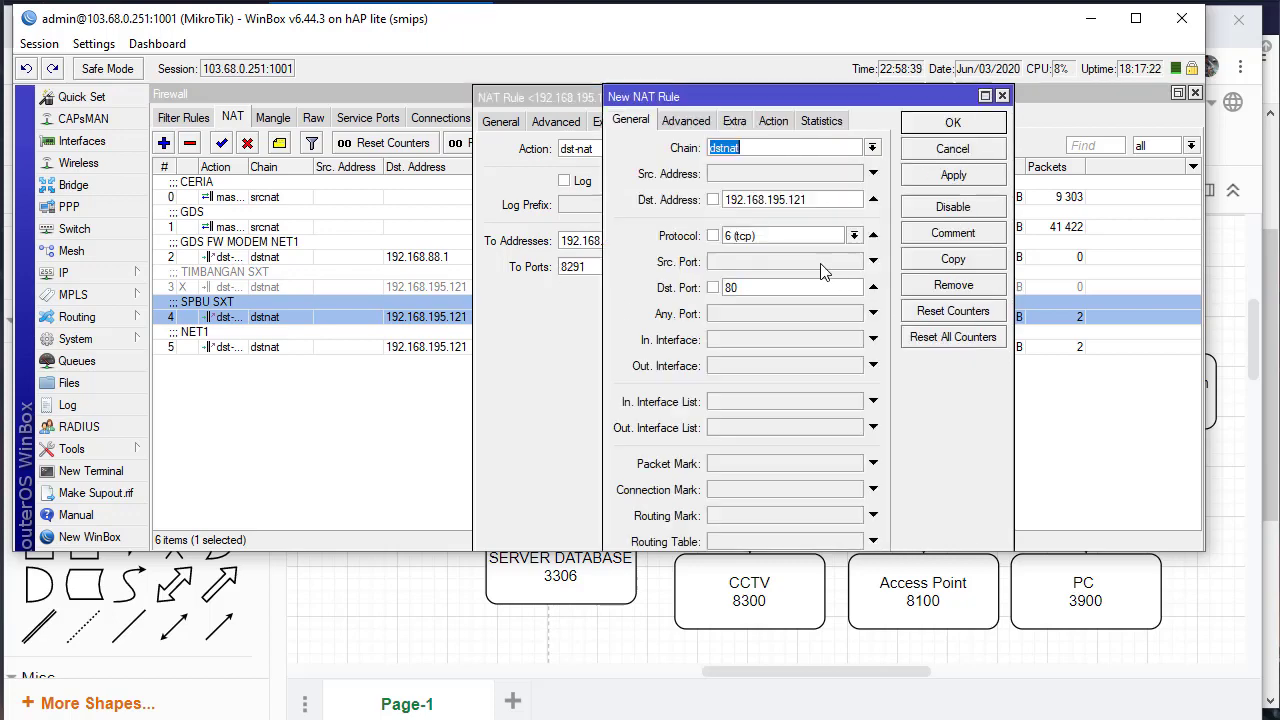
left_click(506, 636)
left_click(1208, 375)
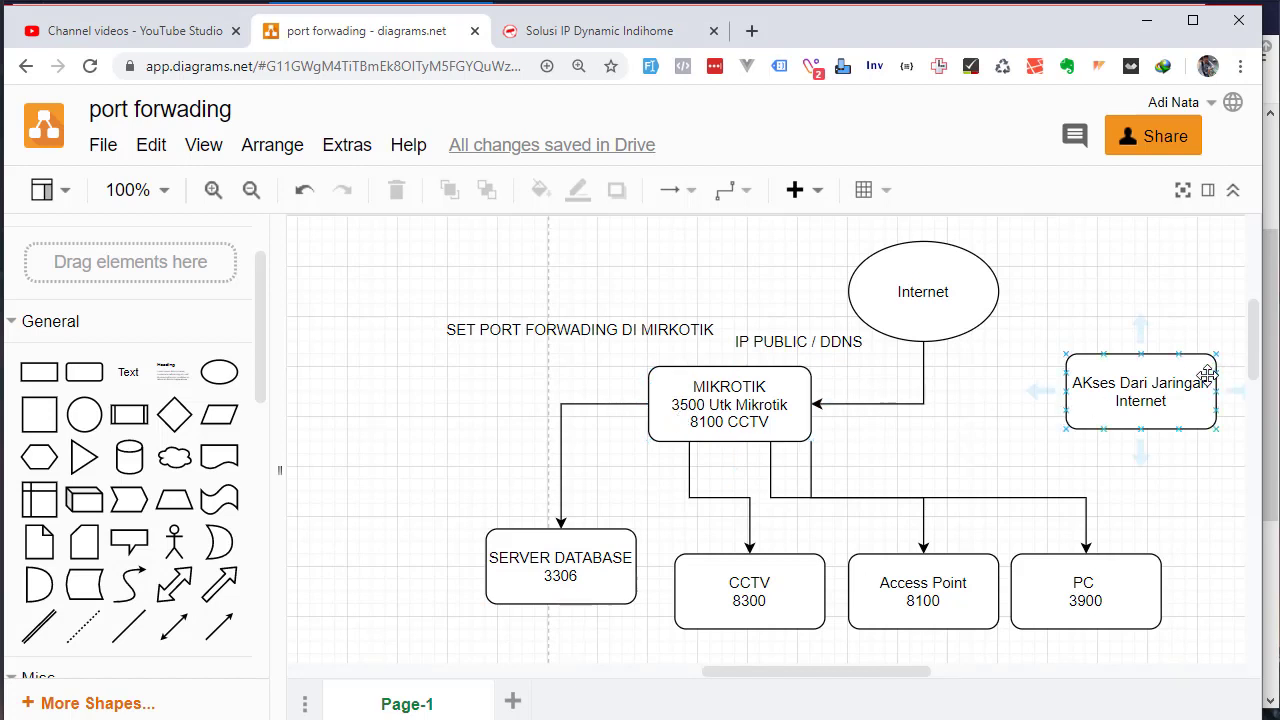
left_click(735, 383)
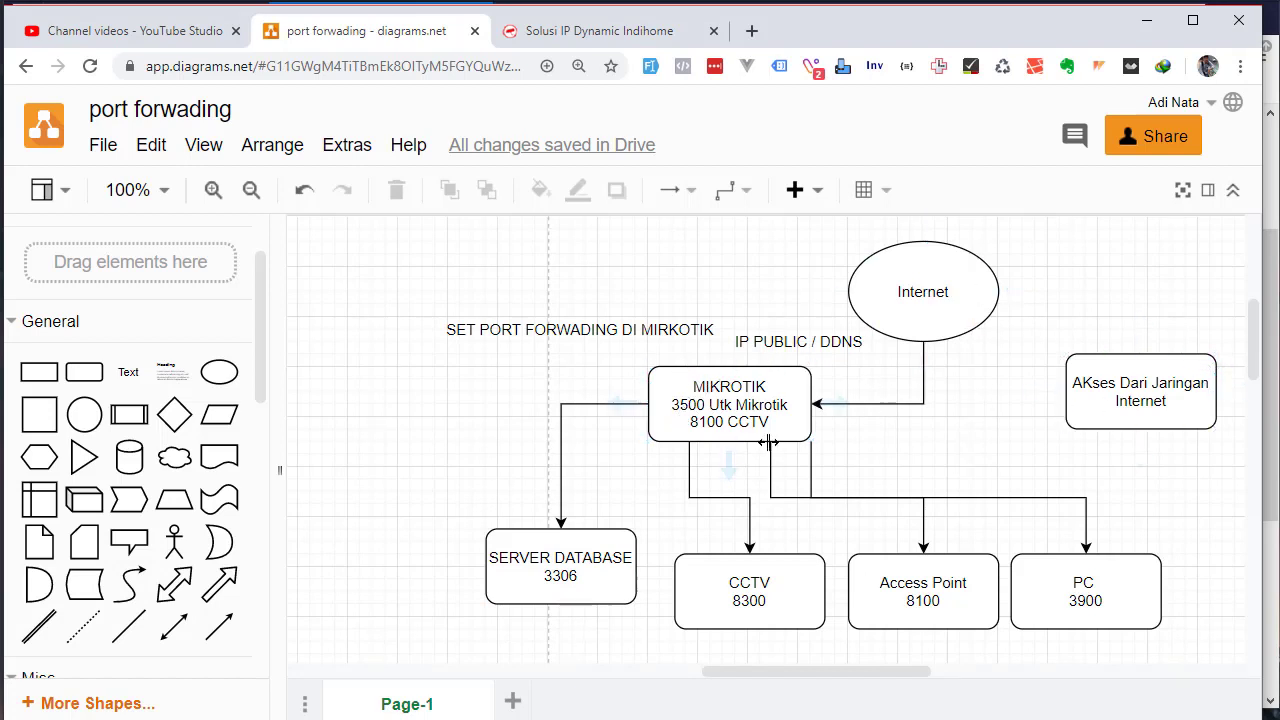
left_click(600, 556)
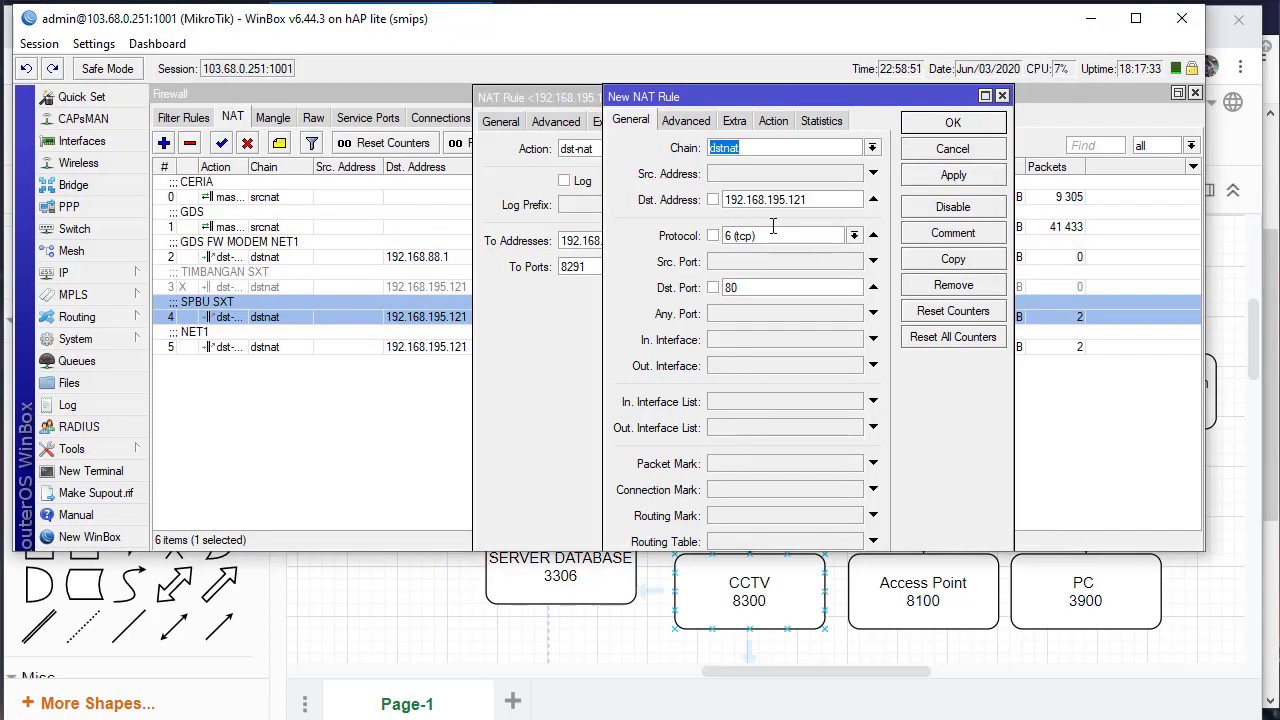
In the copied rule, set destination address 121.222.232.18 and destination port 3500
left_click(775, 201)
double_click(775, 201)
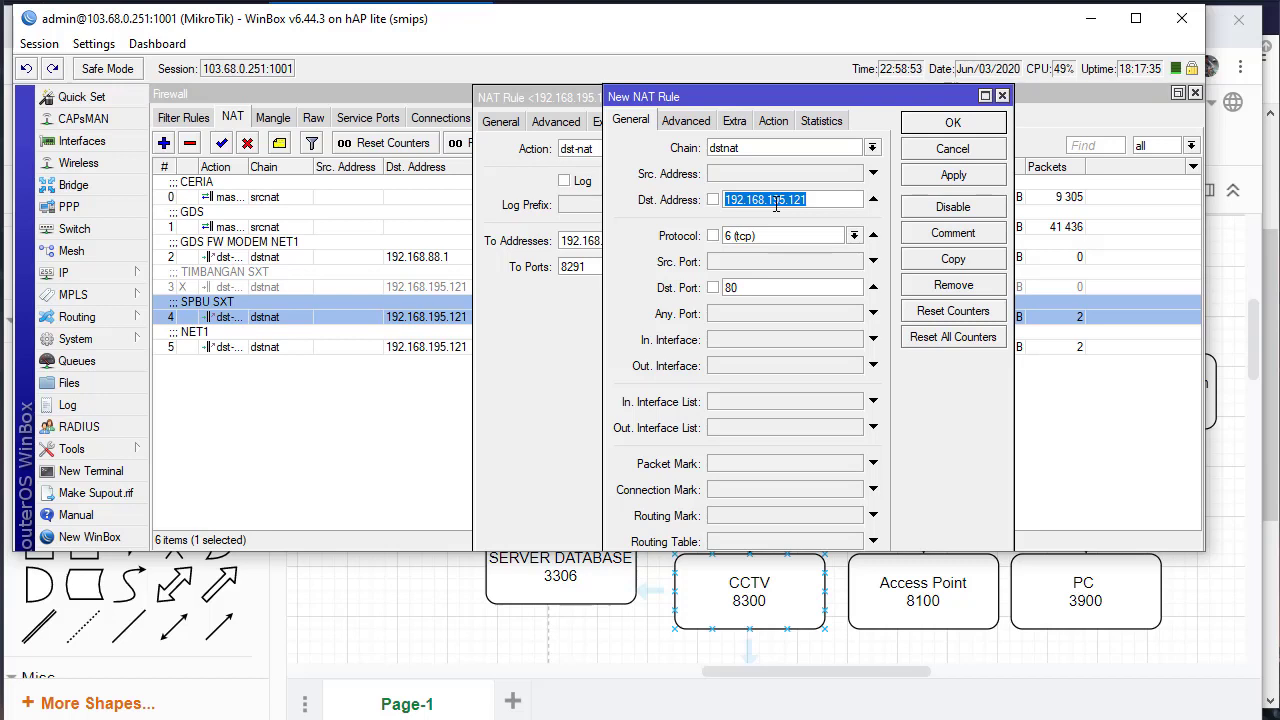
type("121.222.232.18")
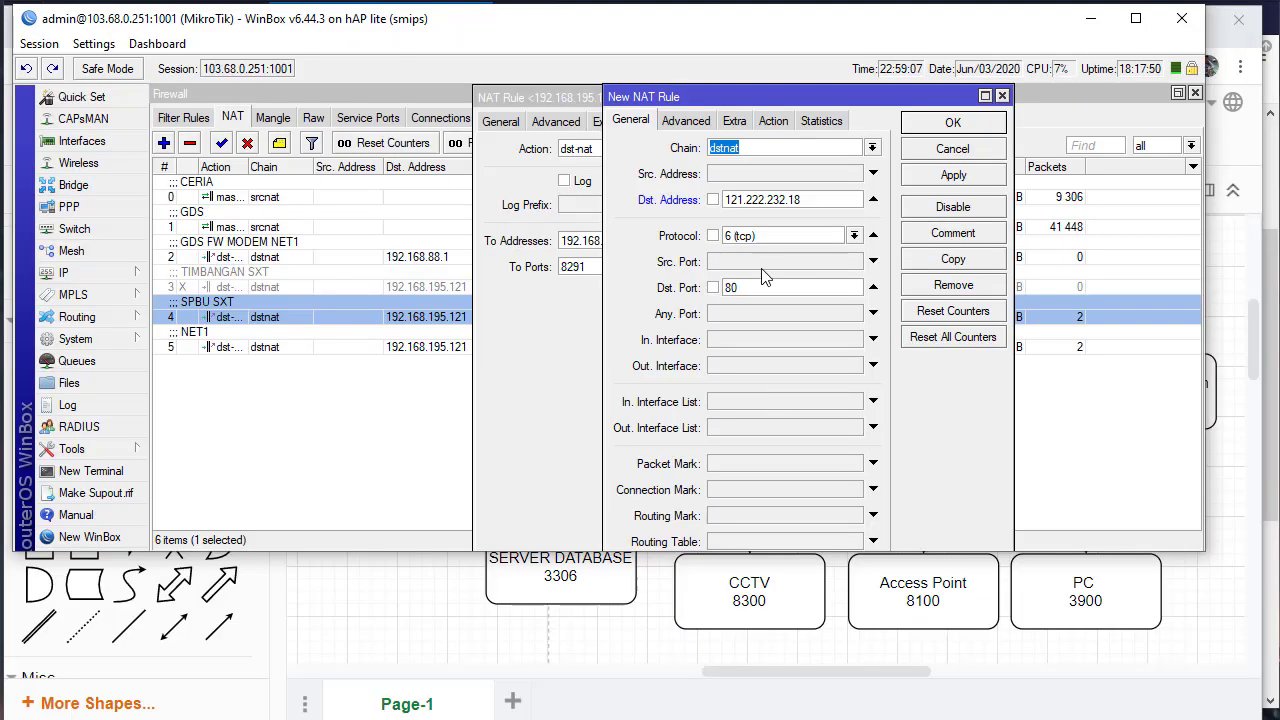
double_click(766, 288)
type("3500")
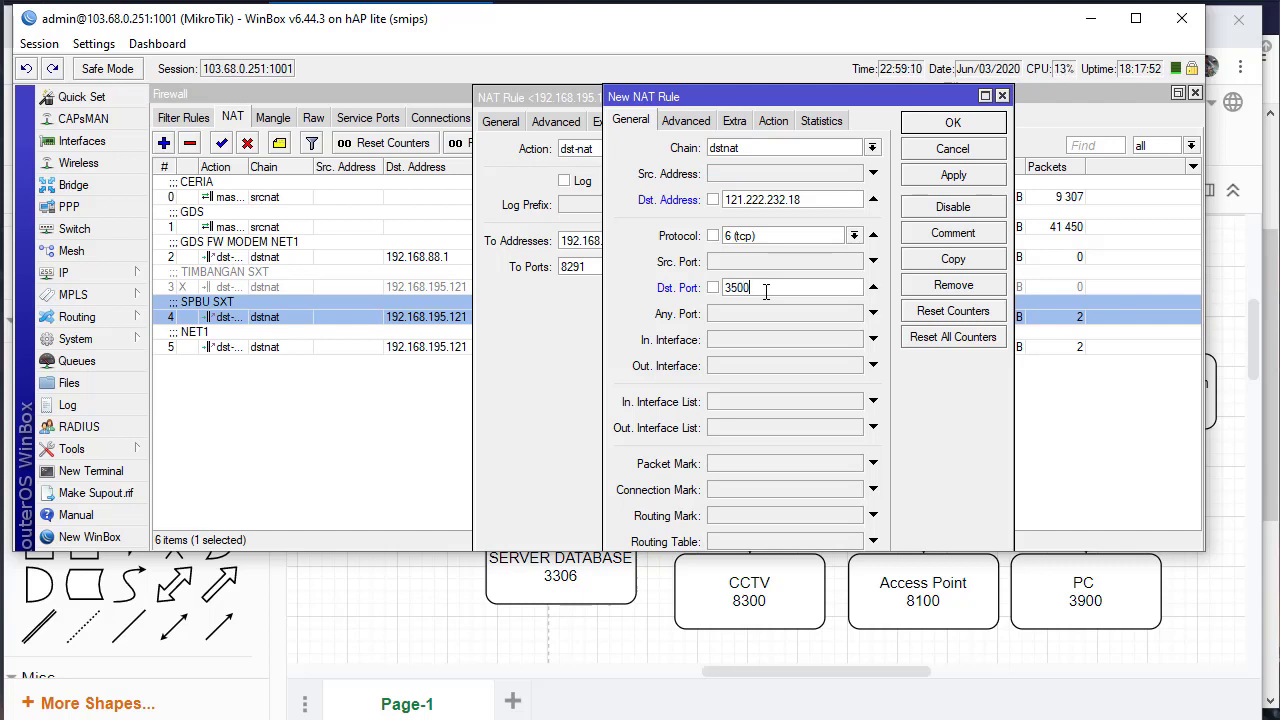
left_click(771, 121)
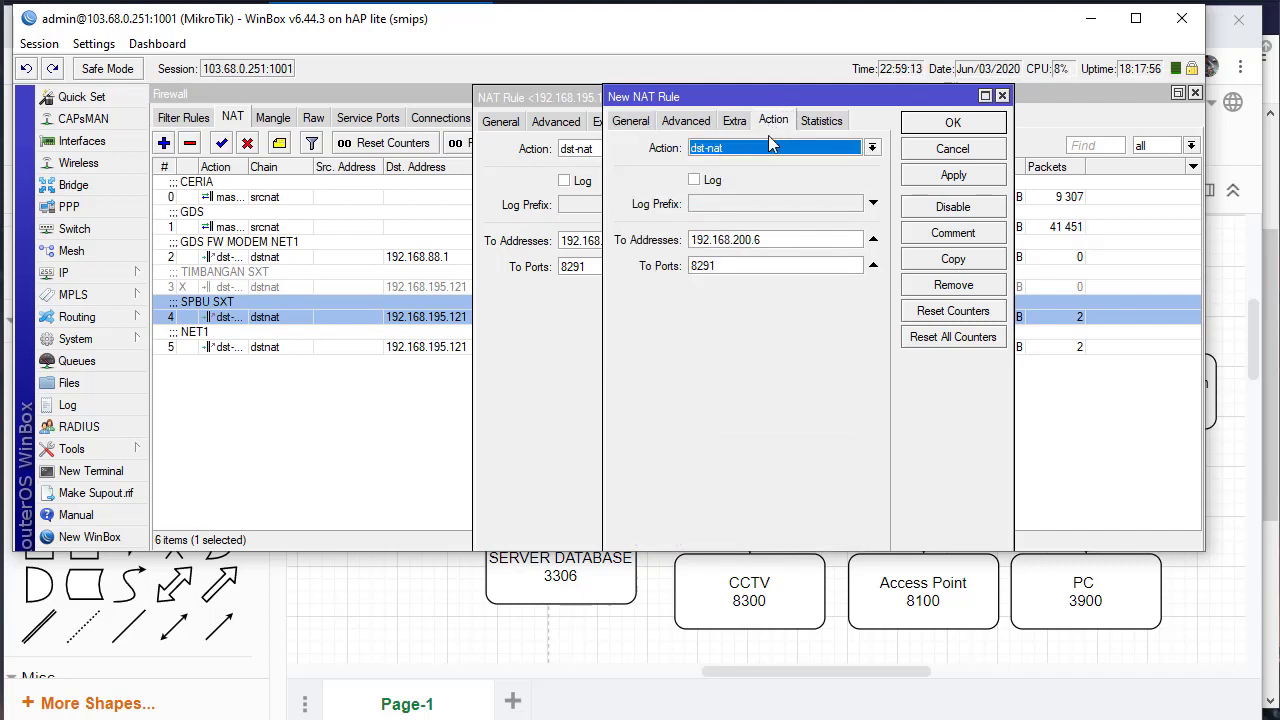
left_click_drag(768, 241, 668, 258)
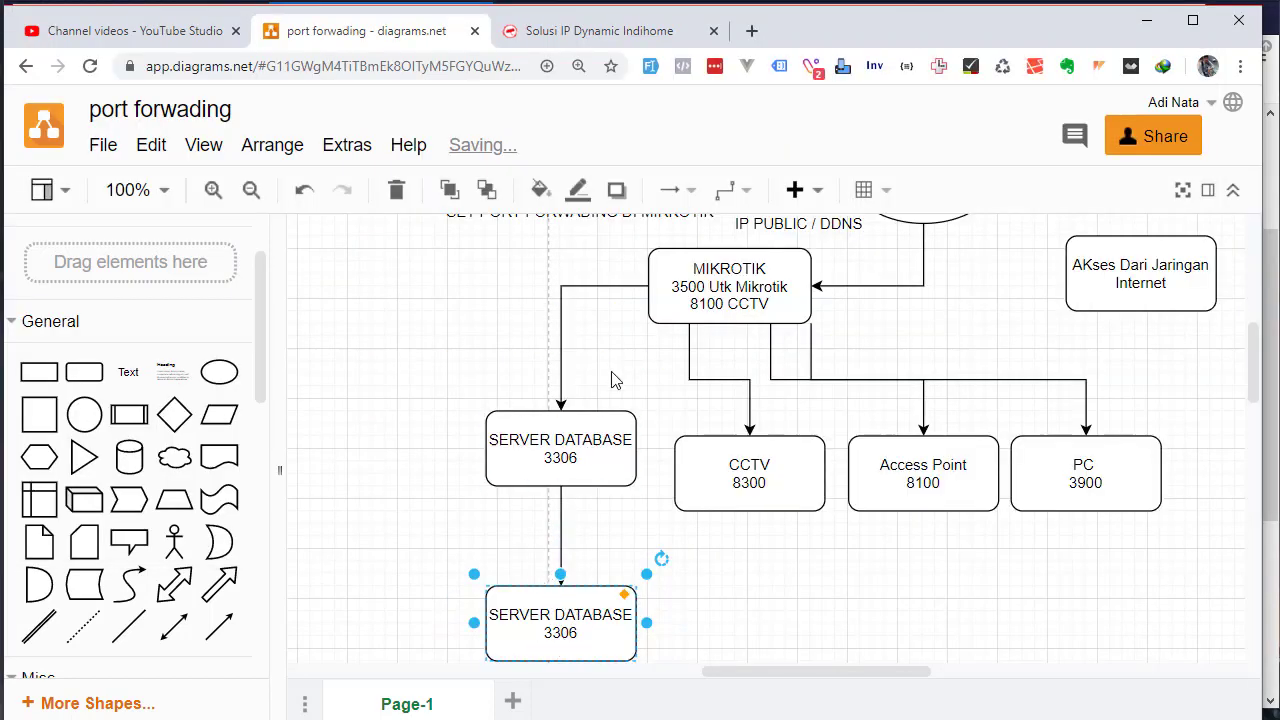
Delete the duplicate SERVER DATABASE box and its leftover arrow
key("Delete")
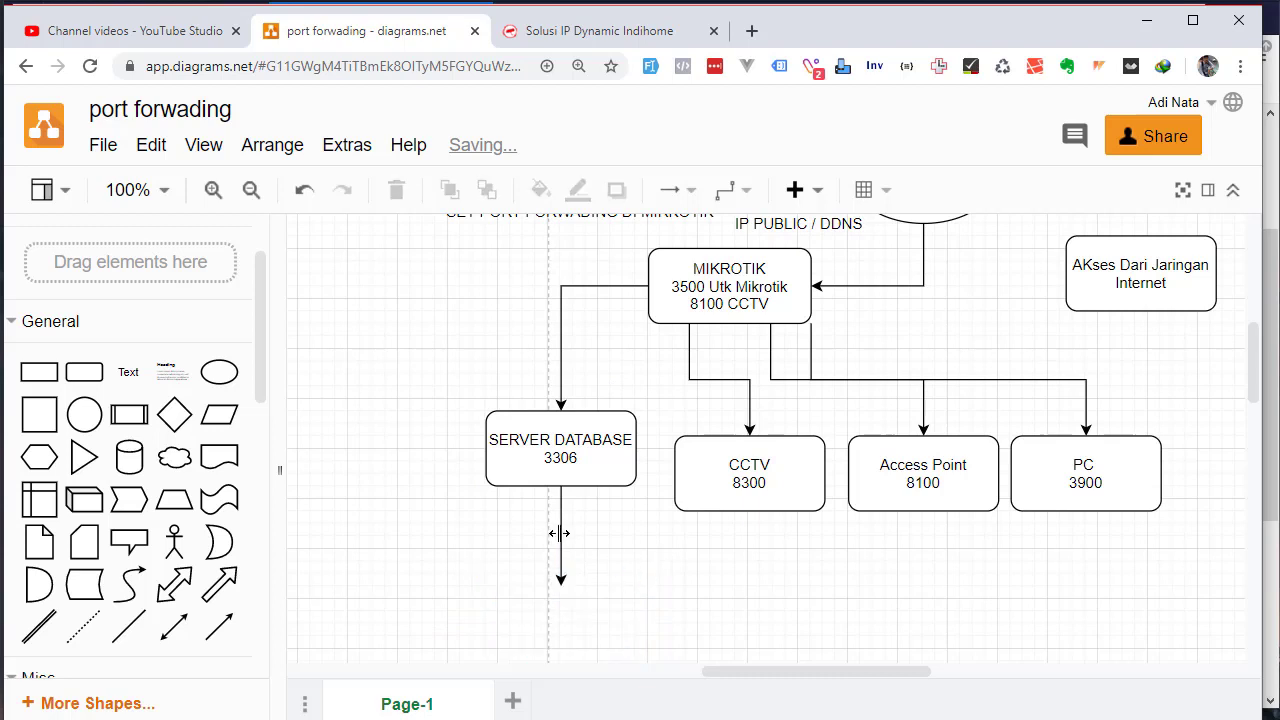
left_click(559, 533)
key("Delete")
Label SERVER DATABASE with 'IP : 192.168.17.8' and 'PORT : 3306' on separate lines
left_click(572, 446)
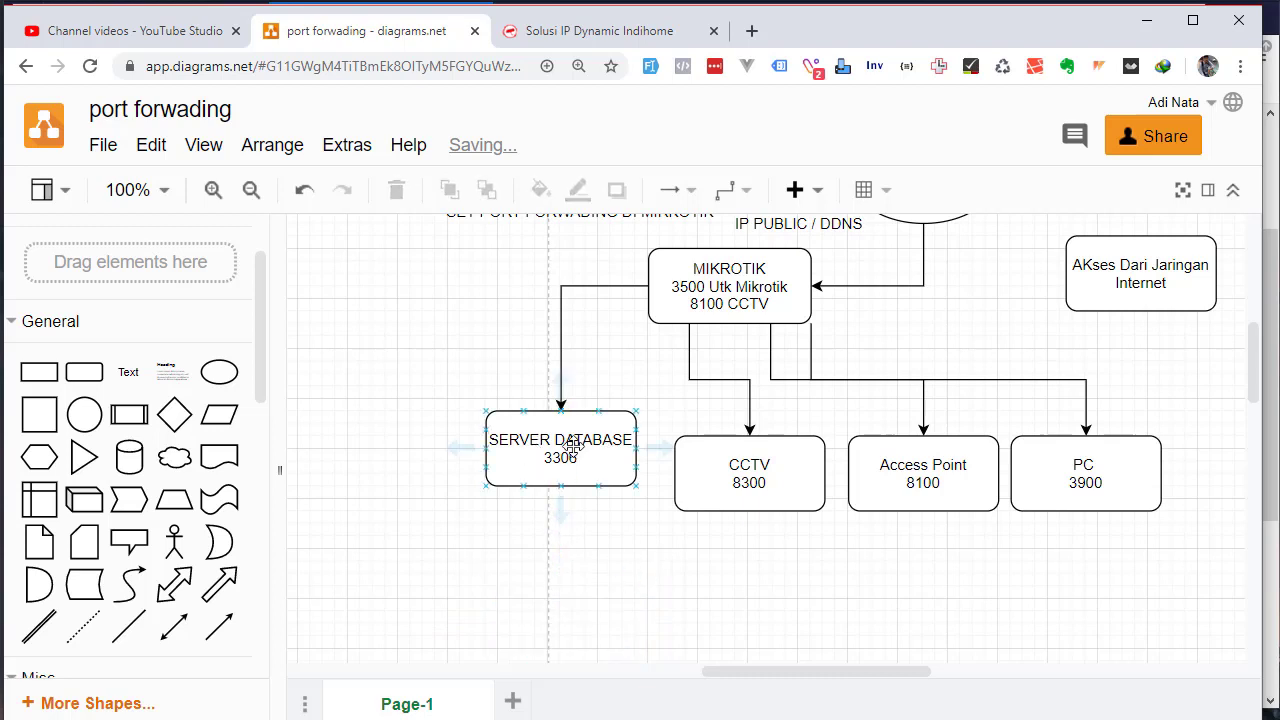
double_click(556, 456)
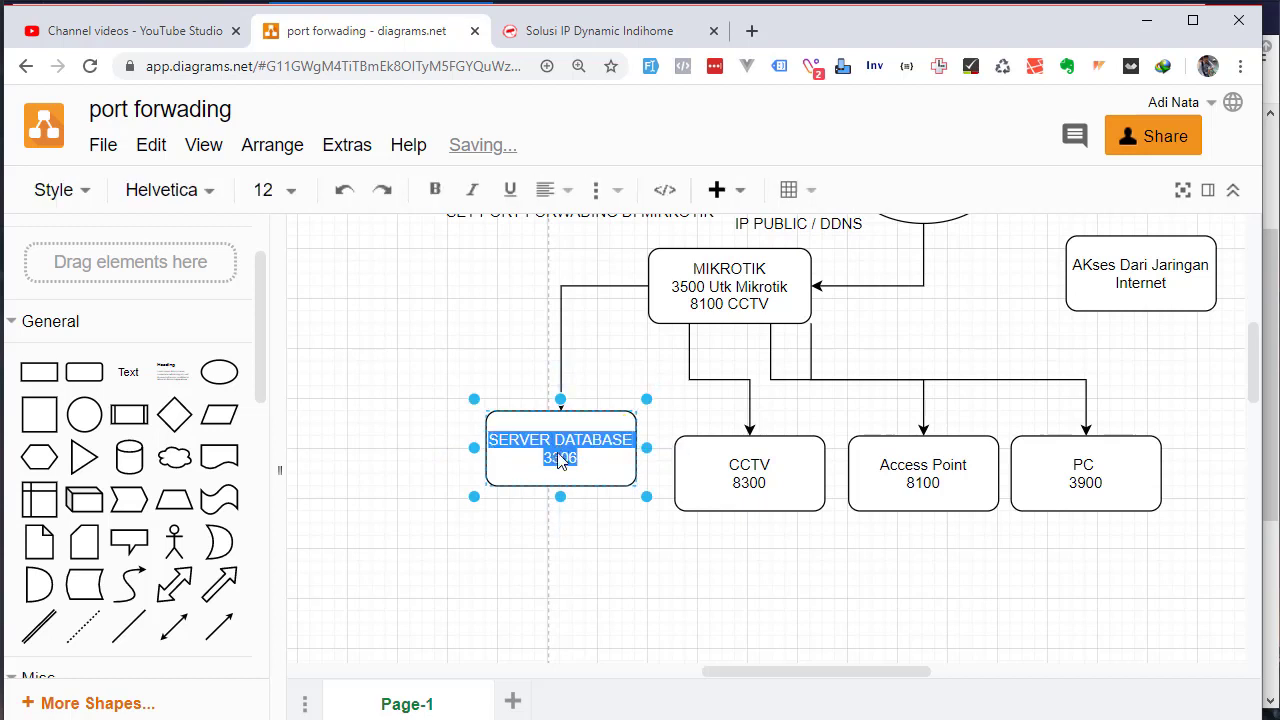
left_click(551, 462)
type("192.16")
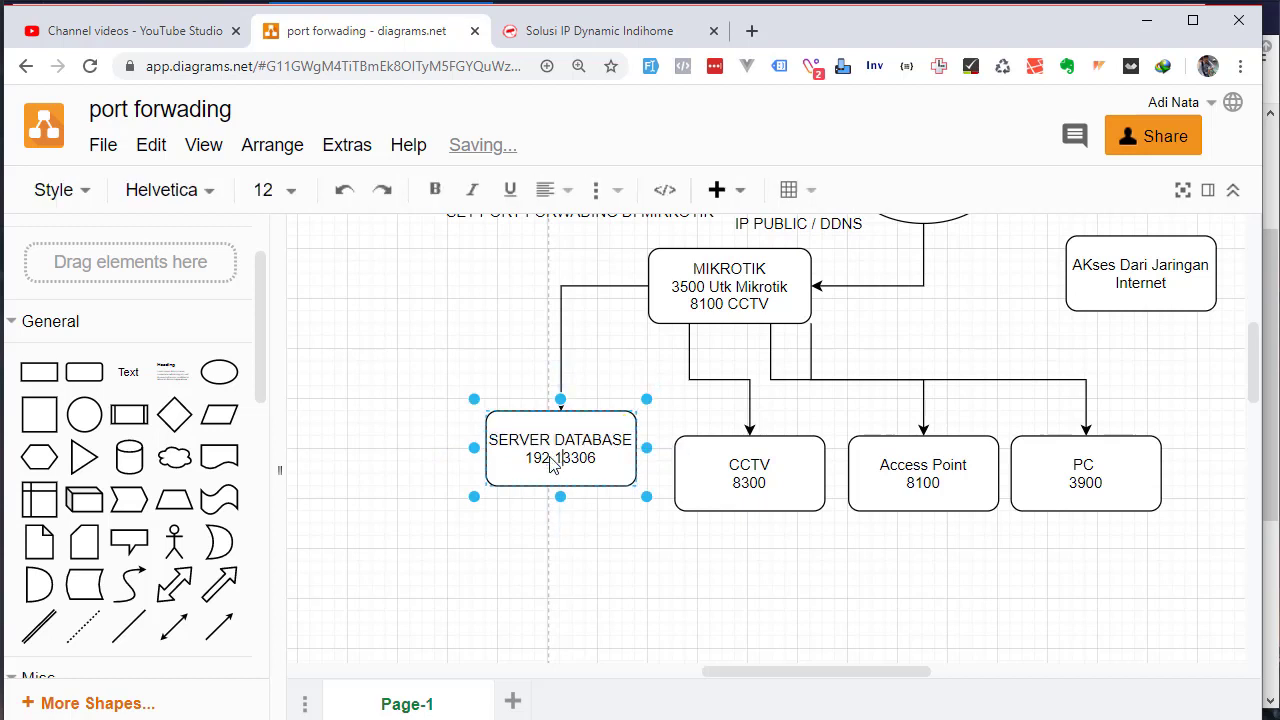
type("8")
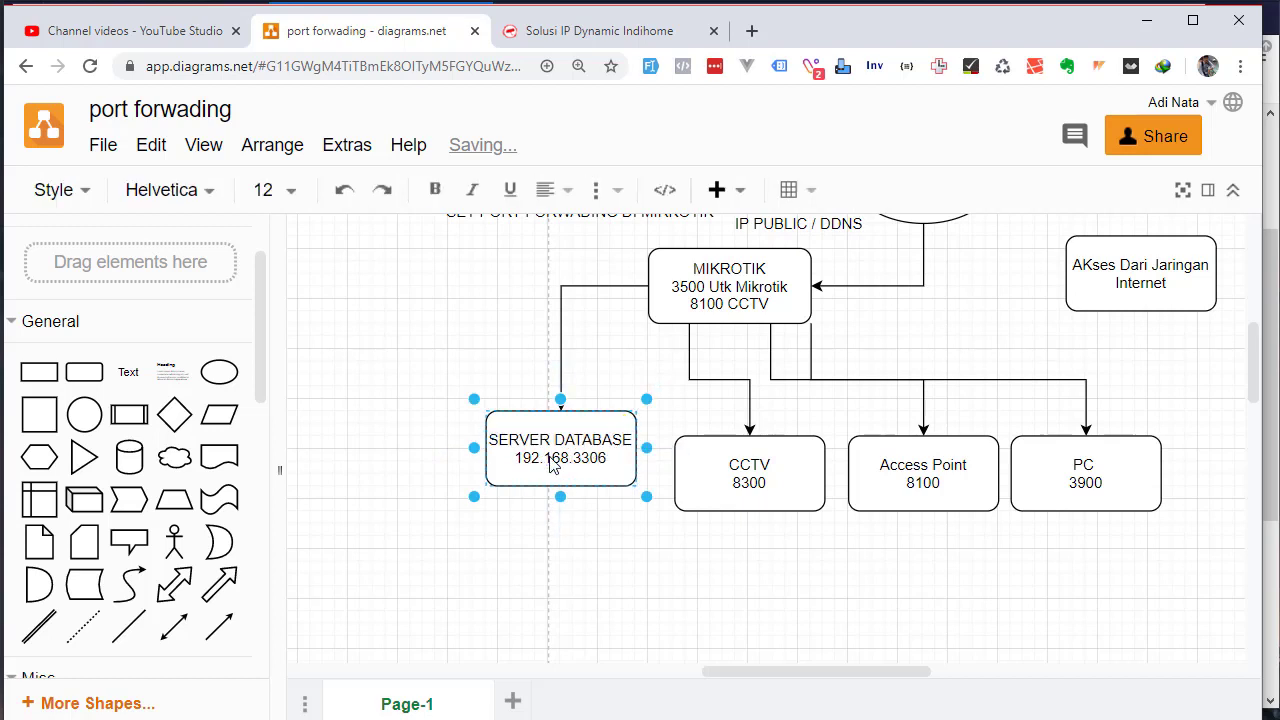
type(".17.")
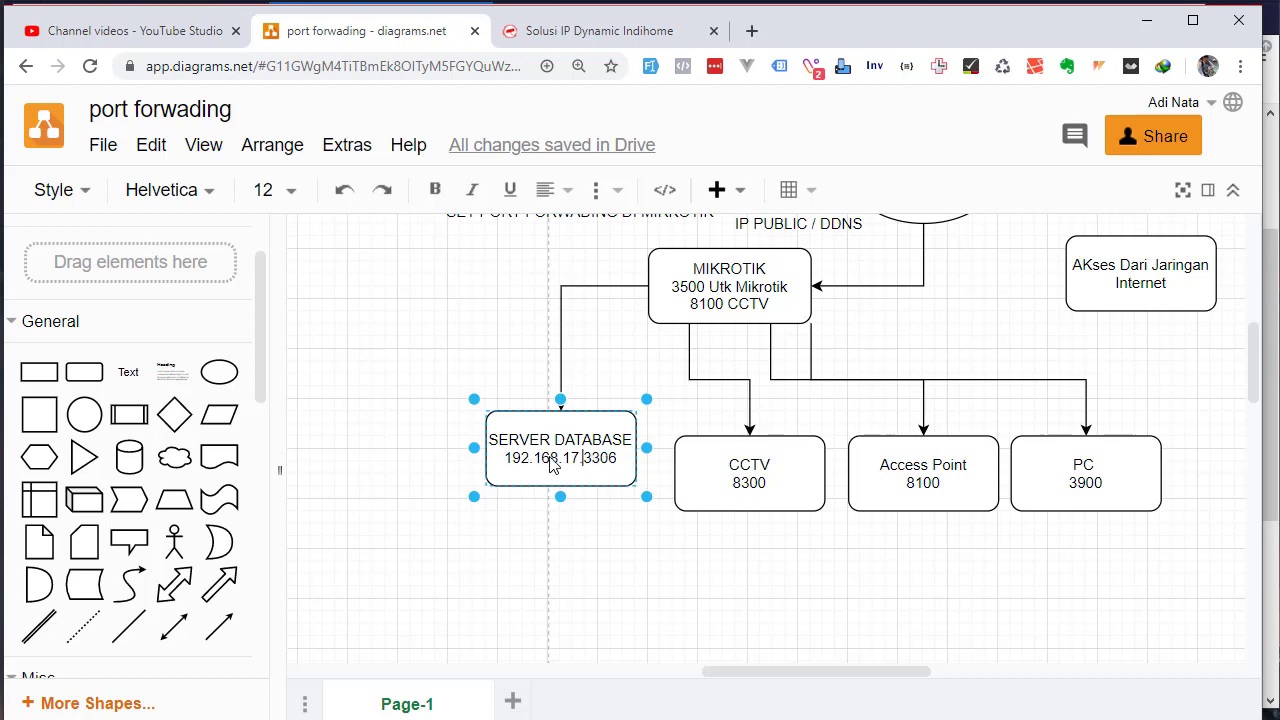
type("8")
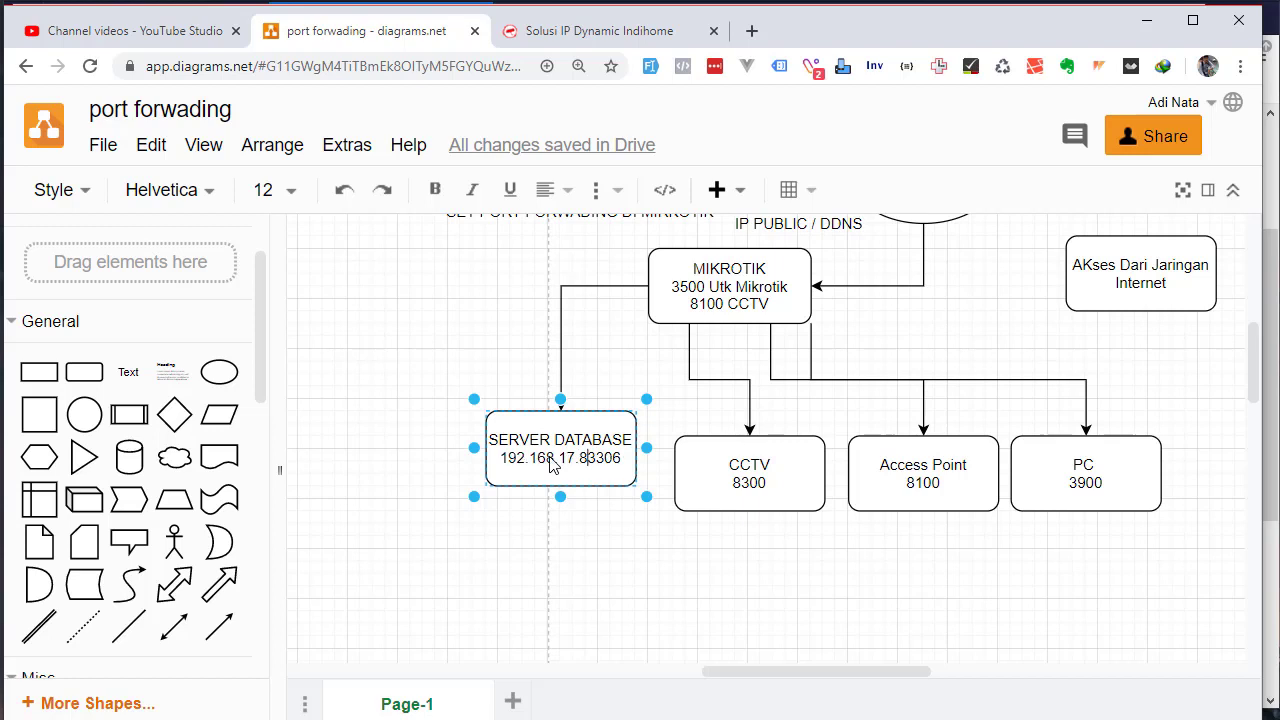
key("Return")
type("PORT : ")
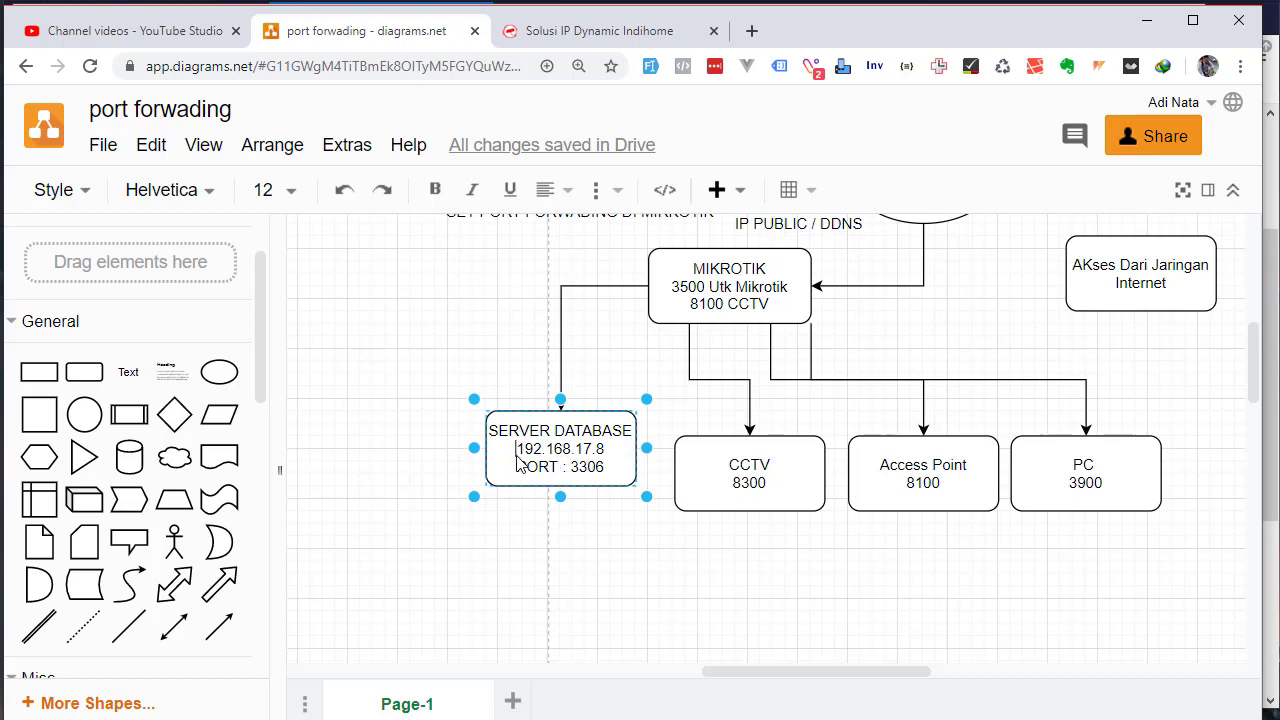
type("IP :")
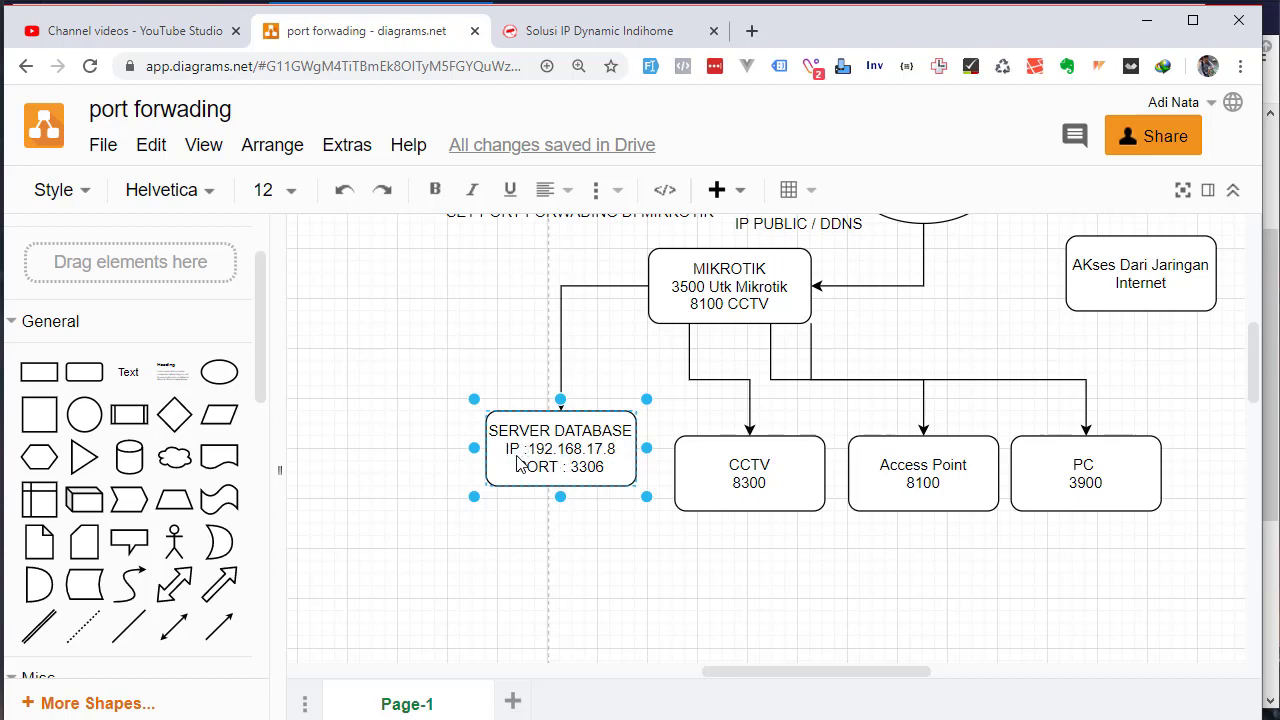
left_click(634, 563)
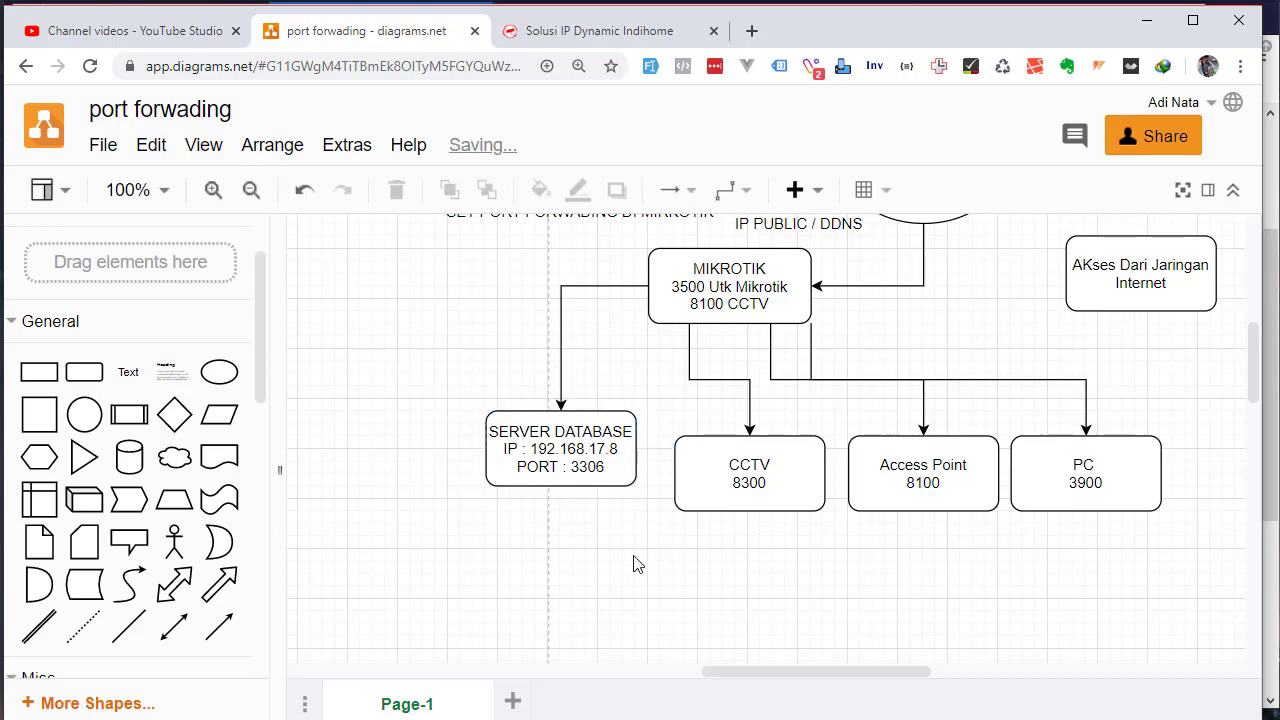
Set the new rule's forwarding target to 192.168.17.8 port 3306
key("alt+Tab")
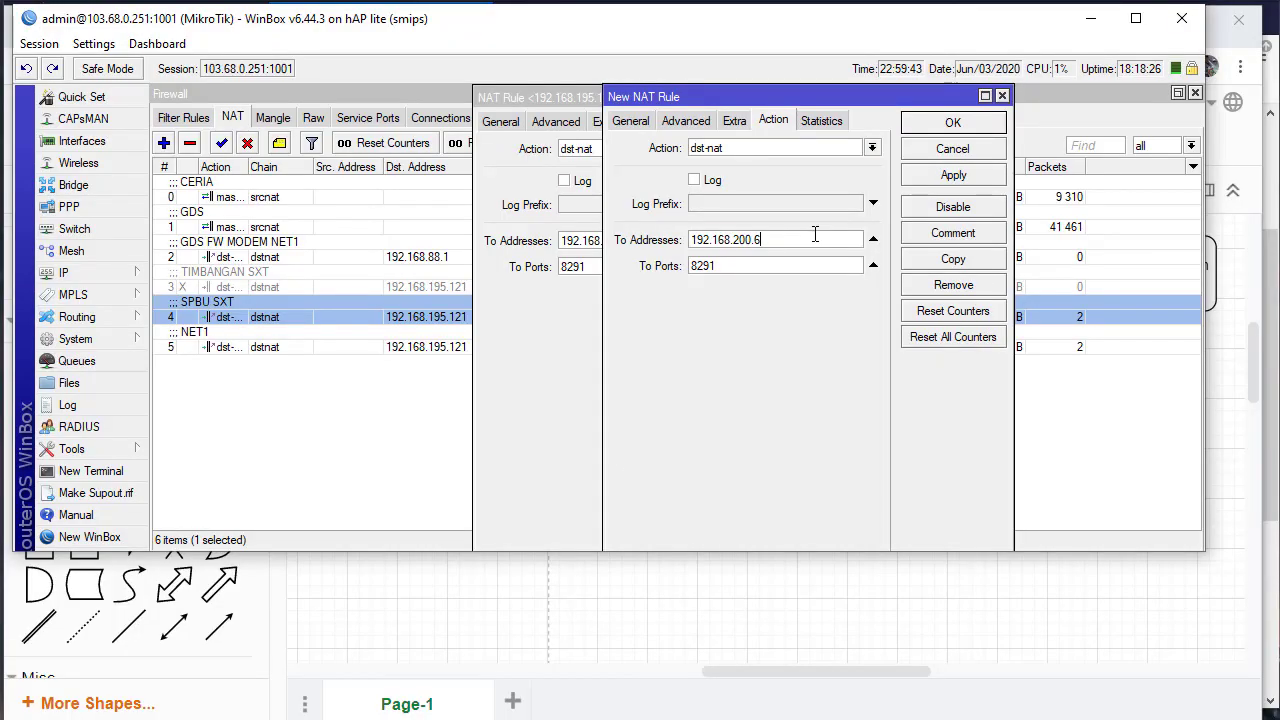
double_click(815, 234)
type("192")
key("alt+Tab")
key("alt+Tab")
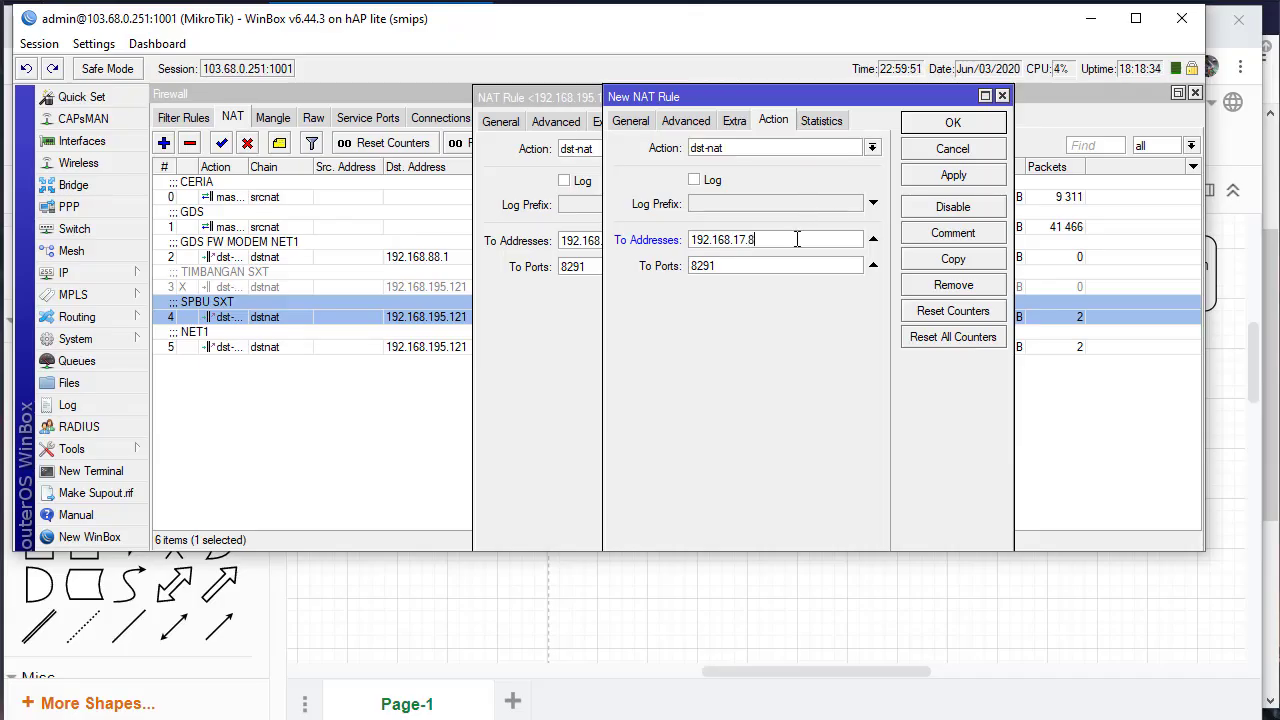
type("8")
key("Tab")
type("3306")
Comment the rule 'FW MYSQL' and save it to the NAT list
left_click(951, 234)
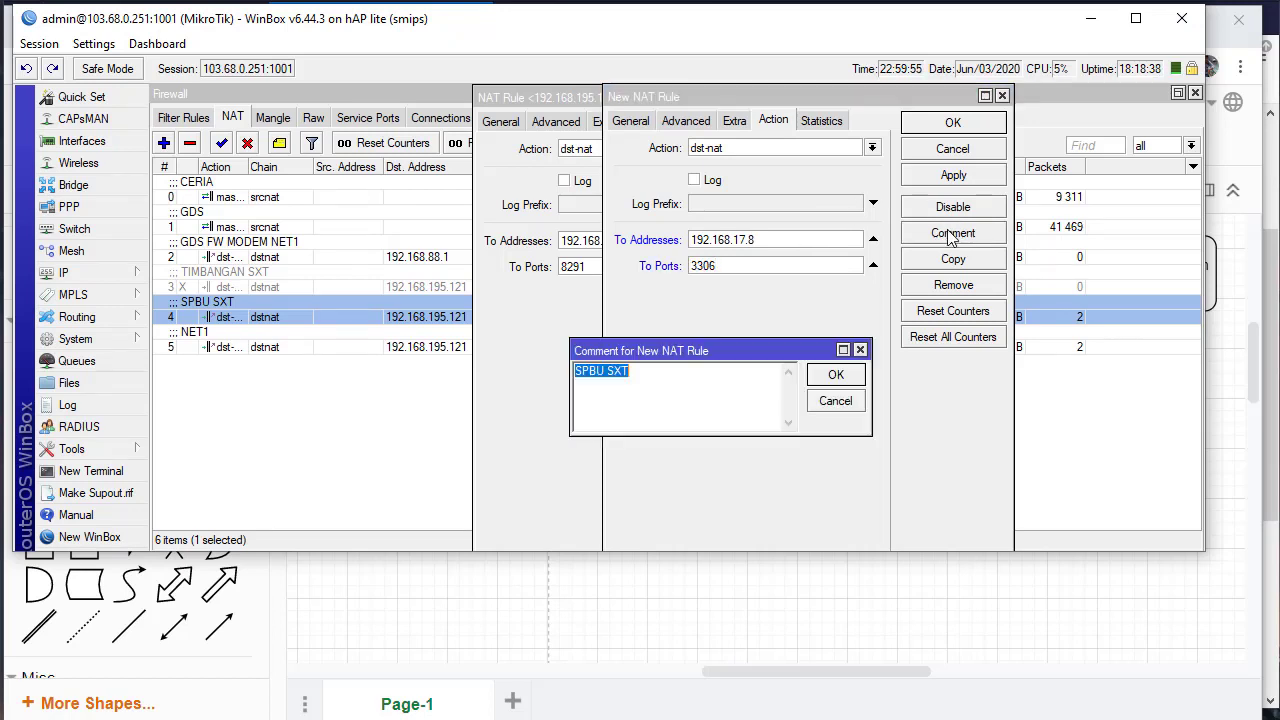
left_click(872, 147)
key("Escape")
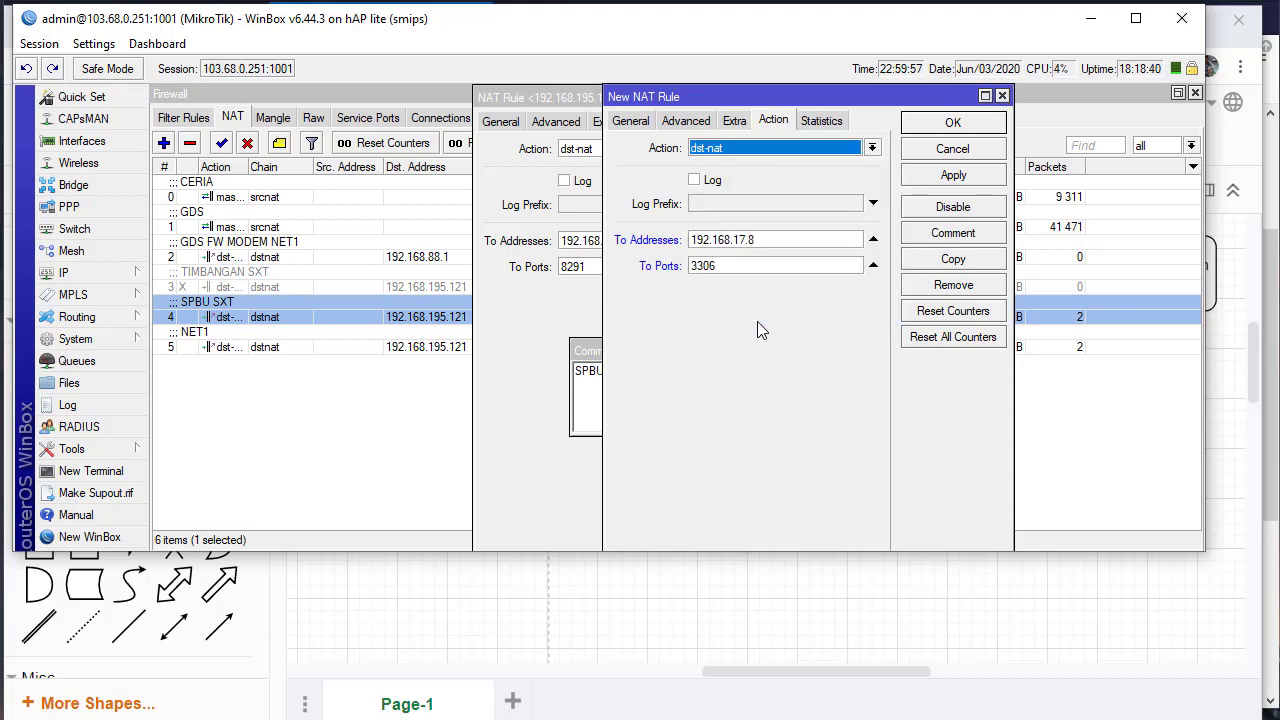
left_click(945, 234)
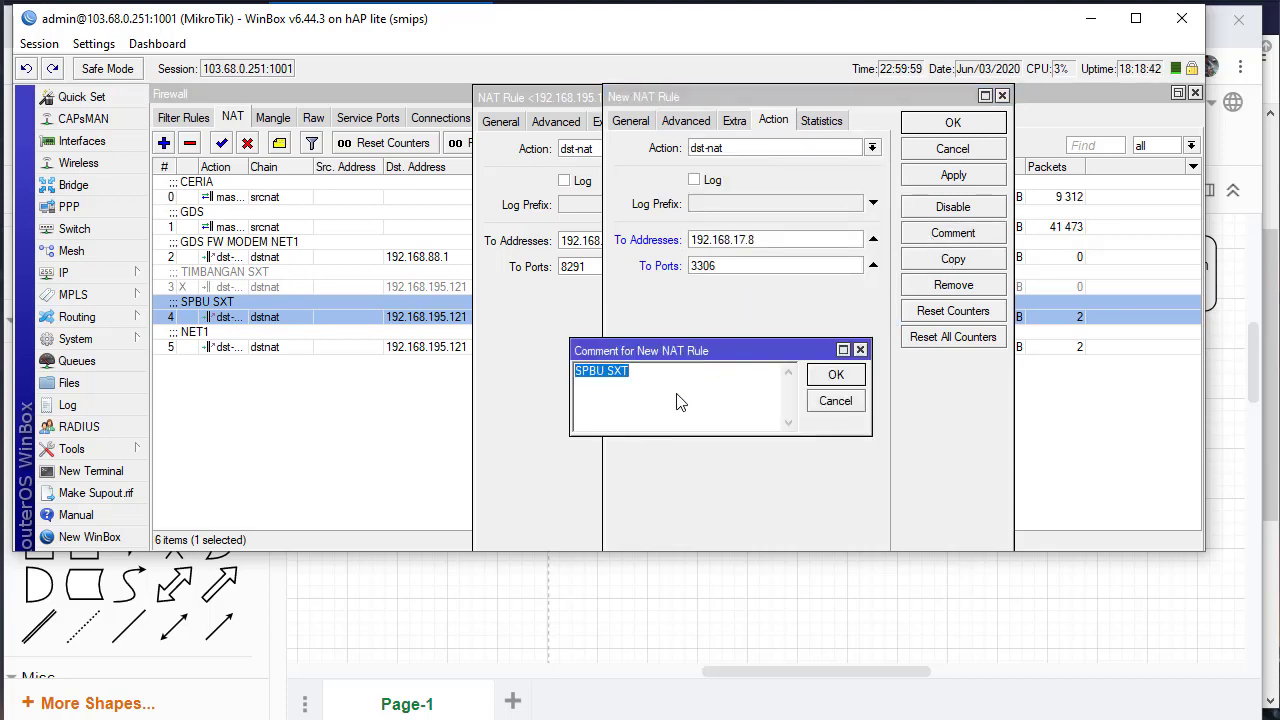
type("FW MYSQL")
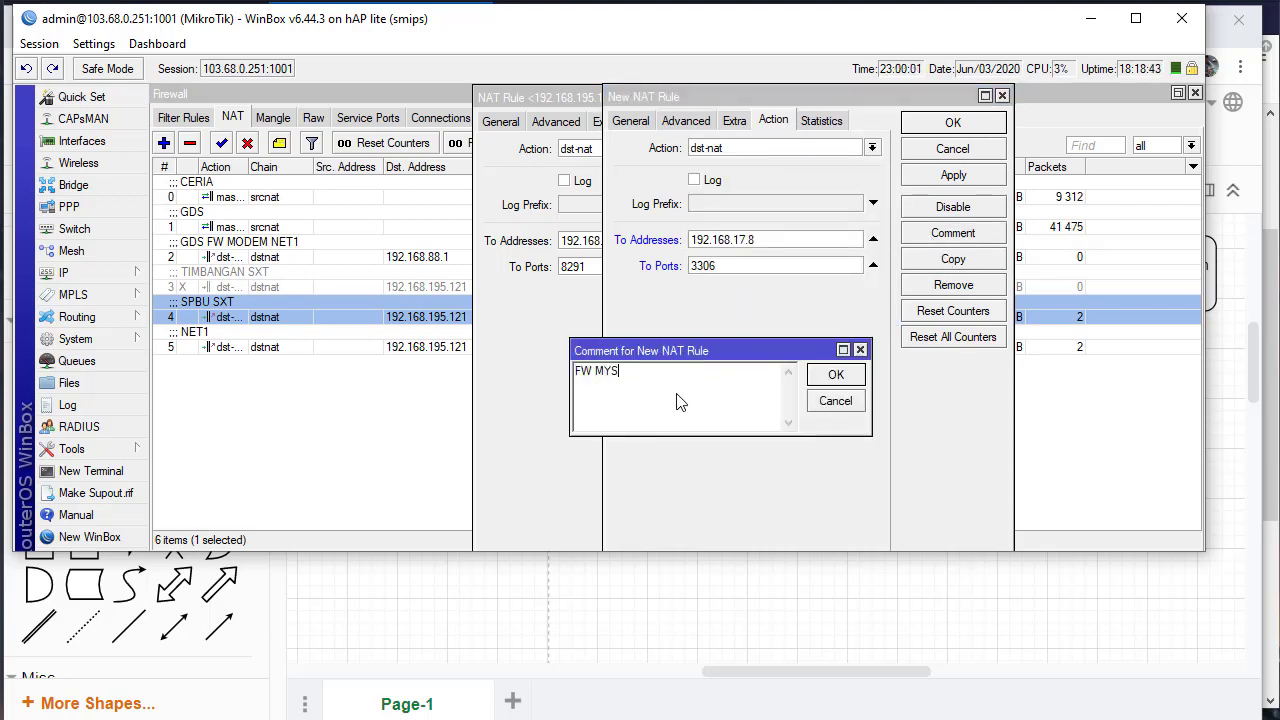
left_click(836, 376)
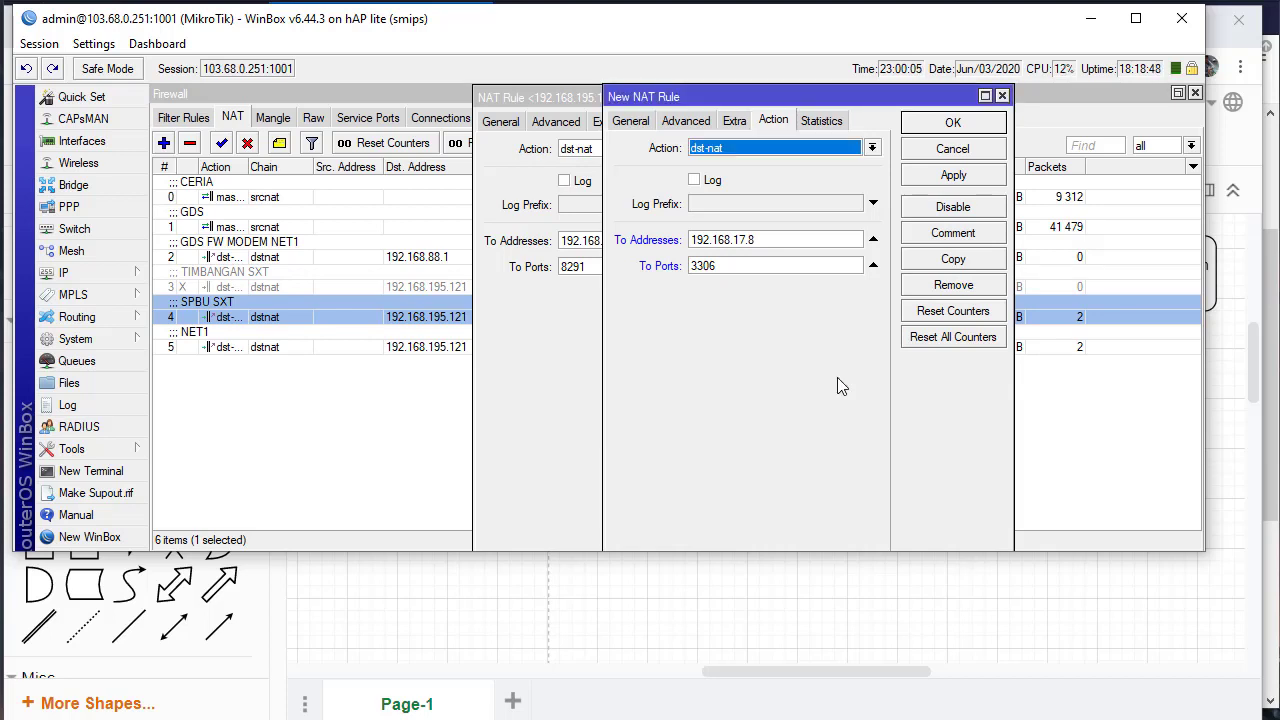
left_click(945, 124)
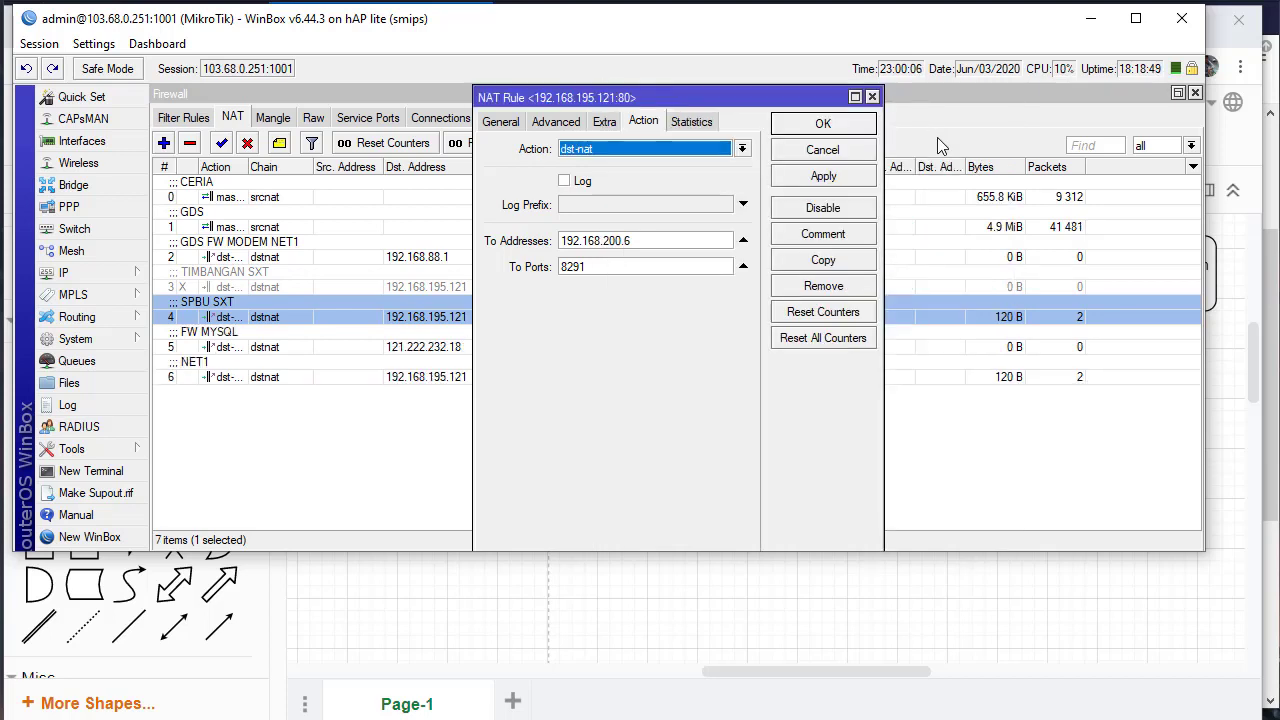
Close the SPBU SXT rule and verify FW MYSQL forwards 121.222.232.18:3500 to 192.168.17.8:3306
left_click(858, 152)
left_click(342, 350)
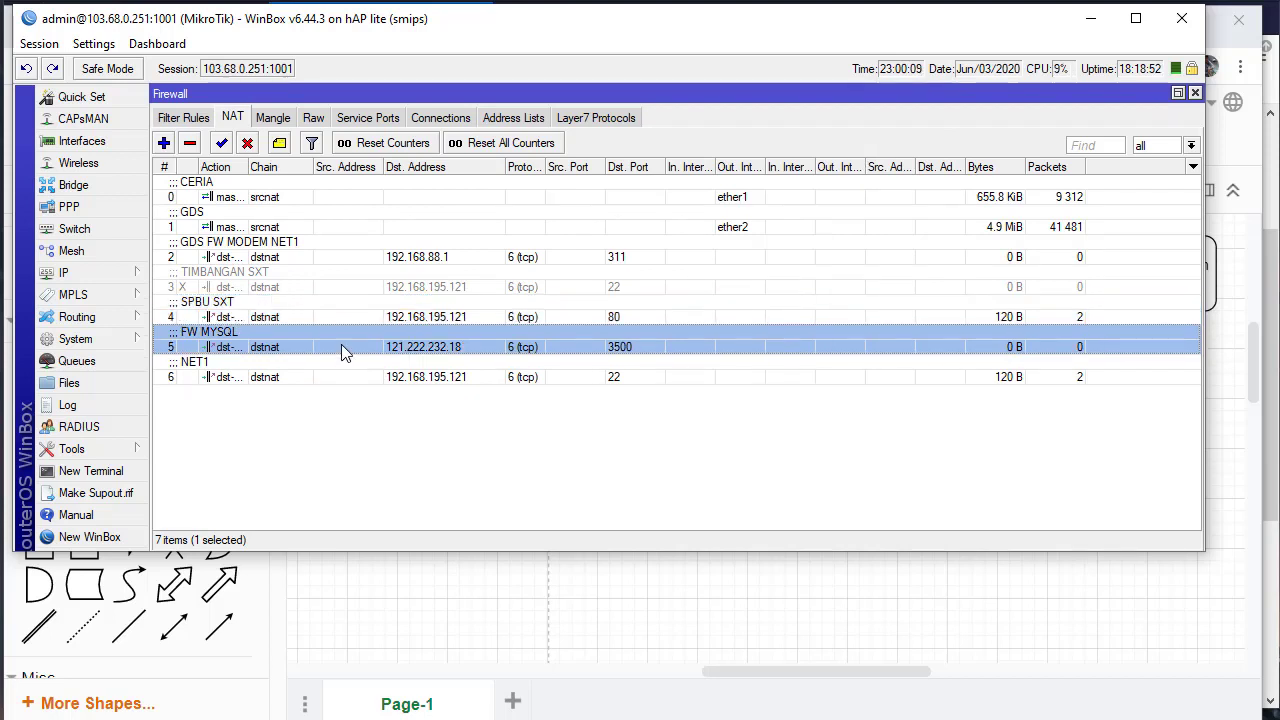
double_click(341, 350)
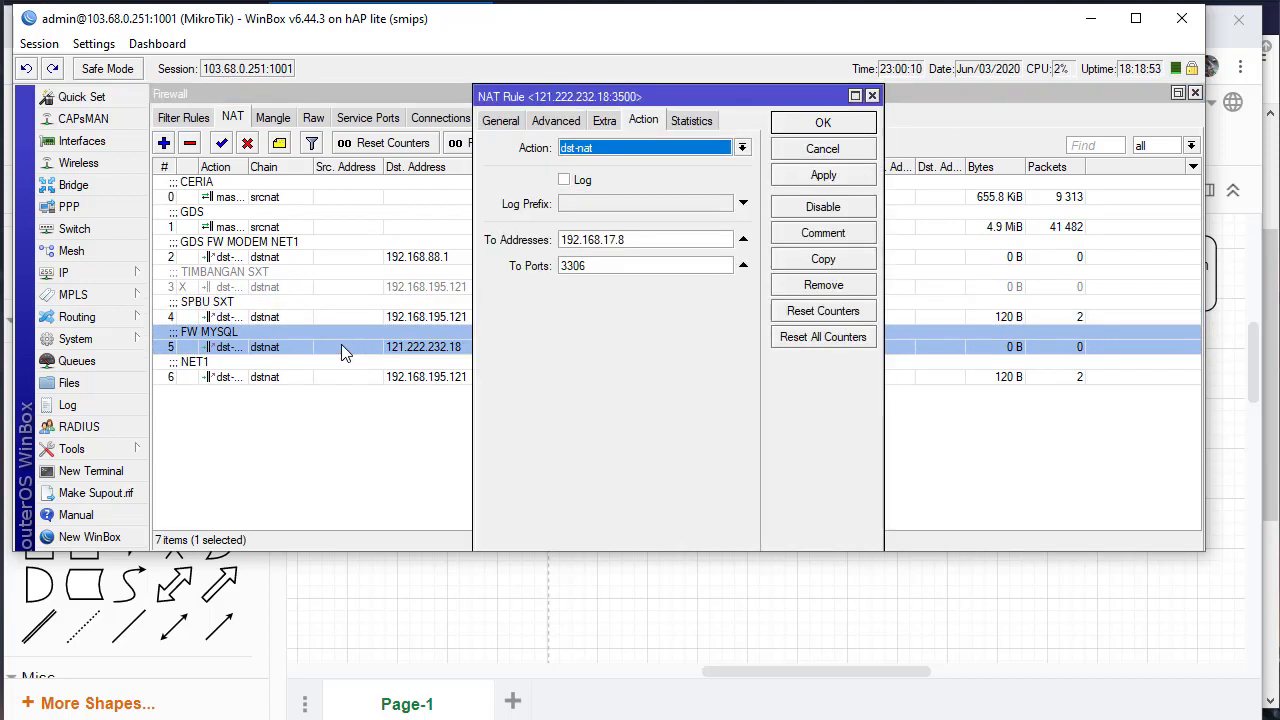
left_click(500, 123)
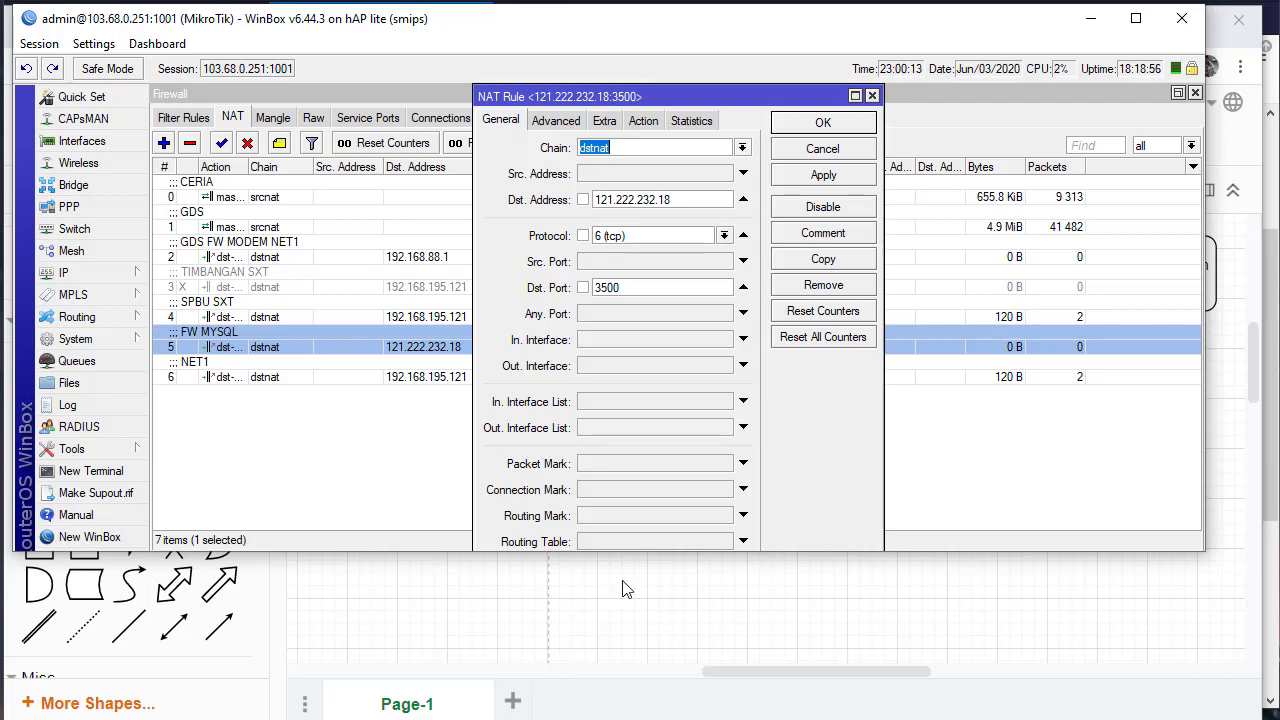
left_click_drag(705, 200, 592, 203)
left_click(690, 198)
double_click(634, 291)
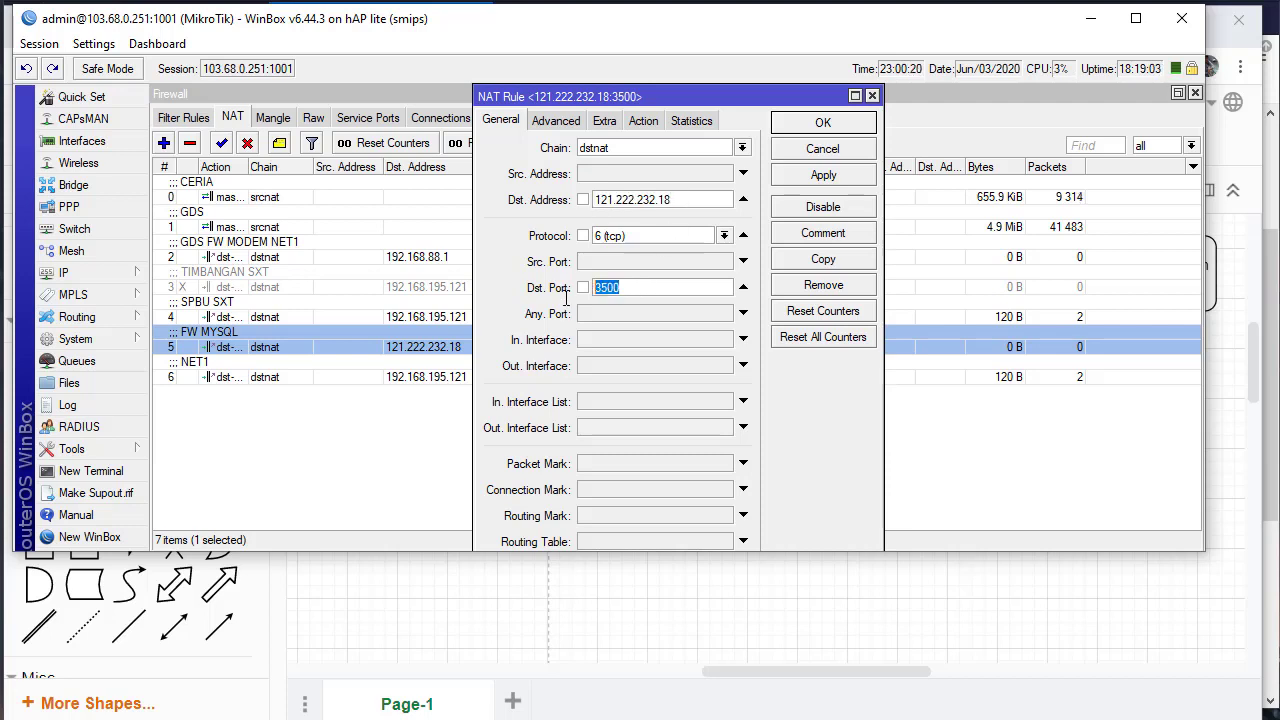
left_click(641, 122)
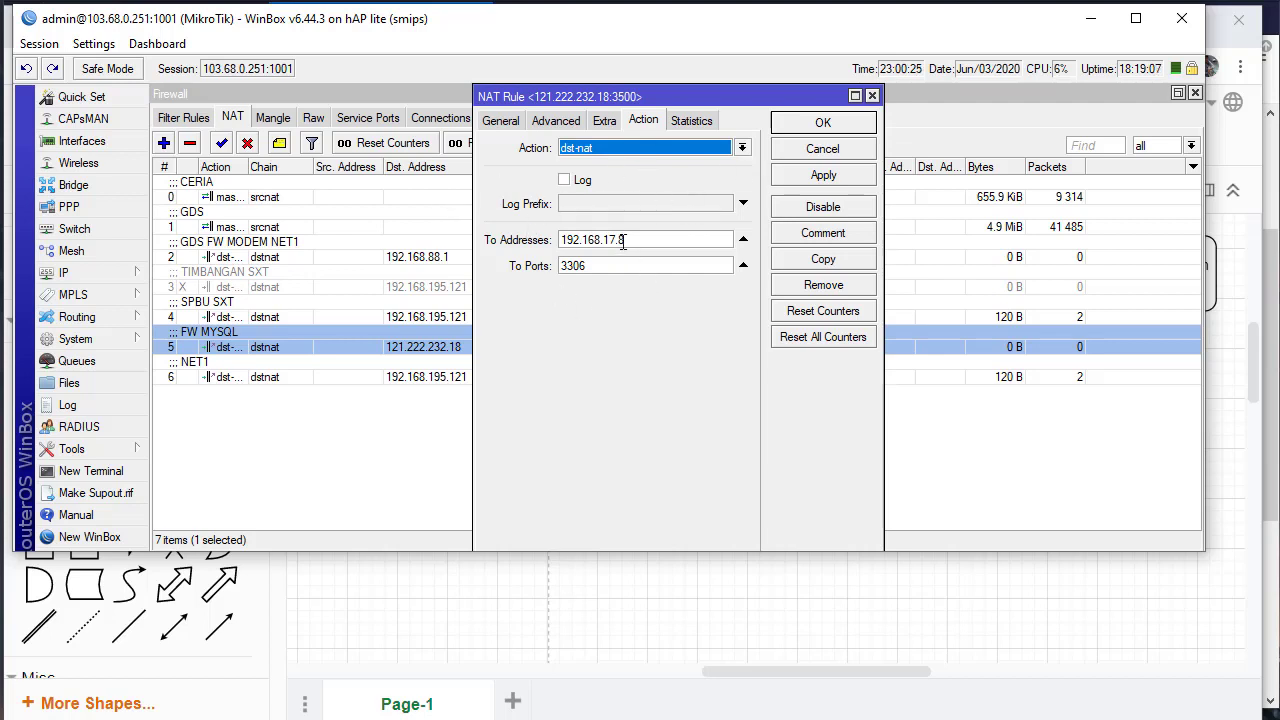
left_click_drag(623, 242, 524, 244)
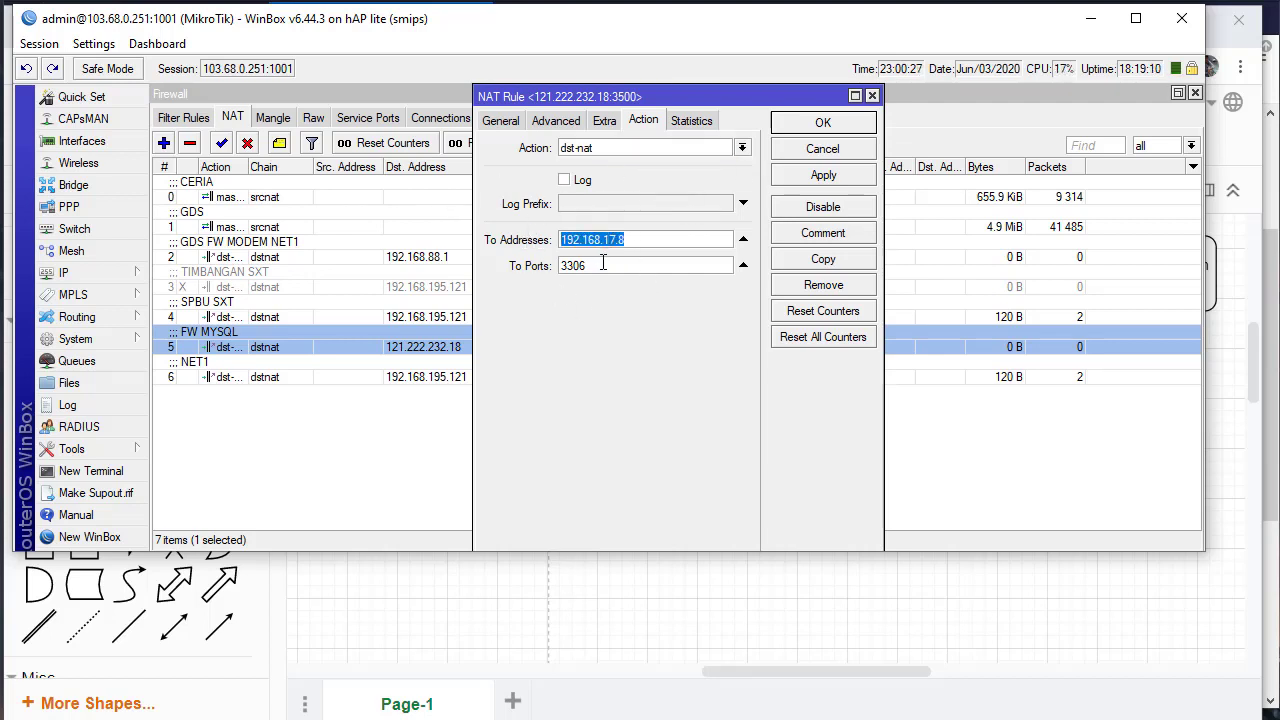
left_click_drag(603, 264, 564, 274)
Relabel the CCTV box 'IP 192.168.17.9' with 'PORT : 8300' on the next line
left_click(582, 628)
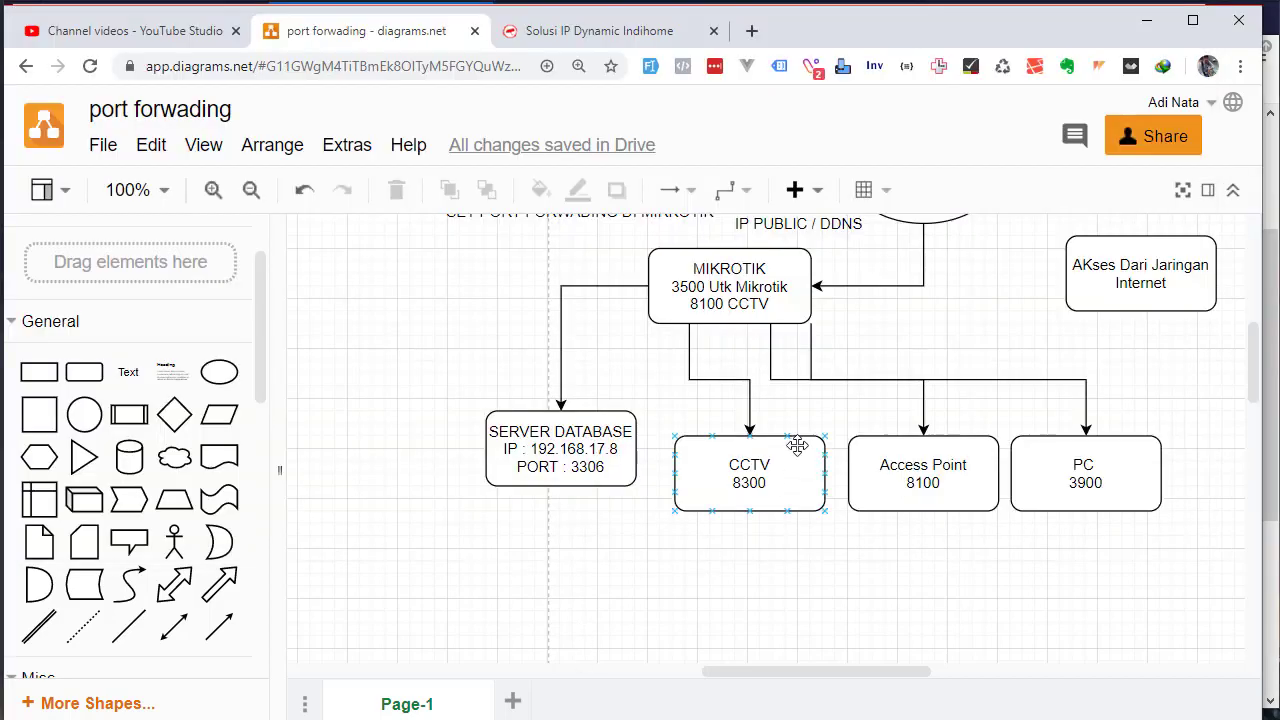
left_click(710, 484)
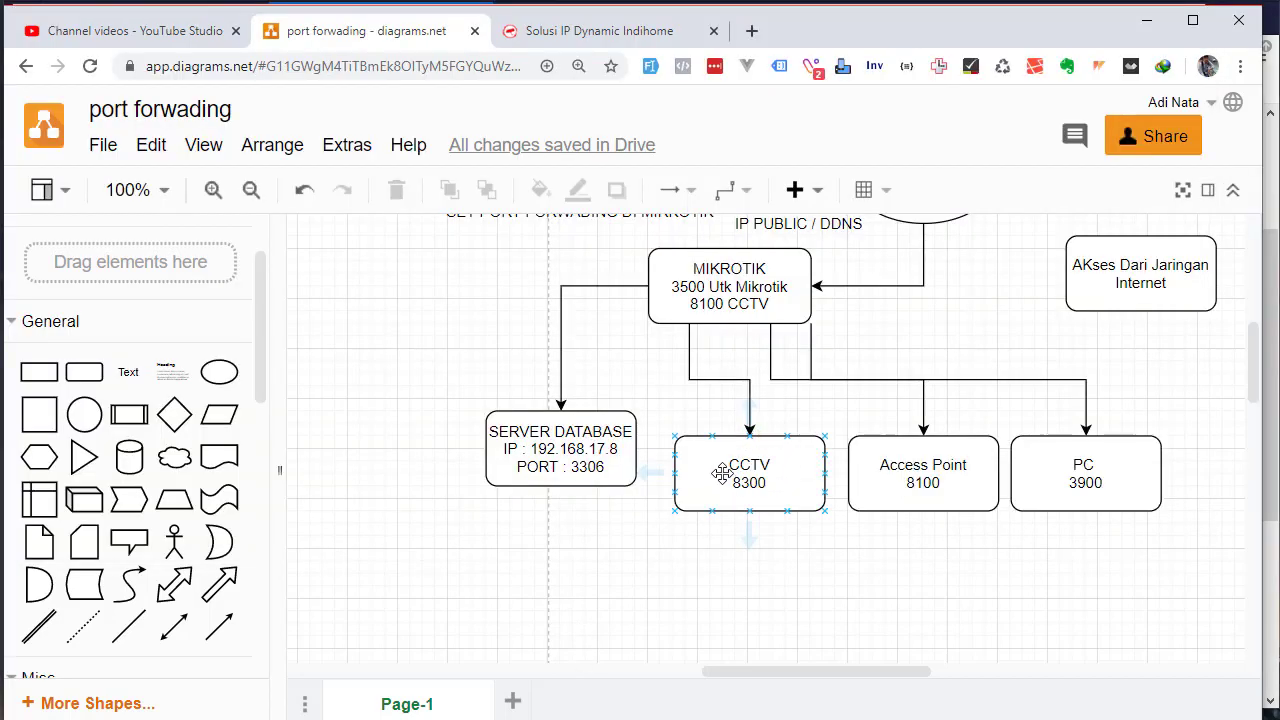
double_click(723, 473)
key("Left")
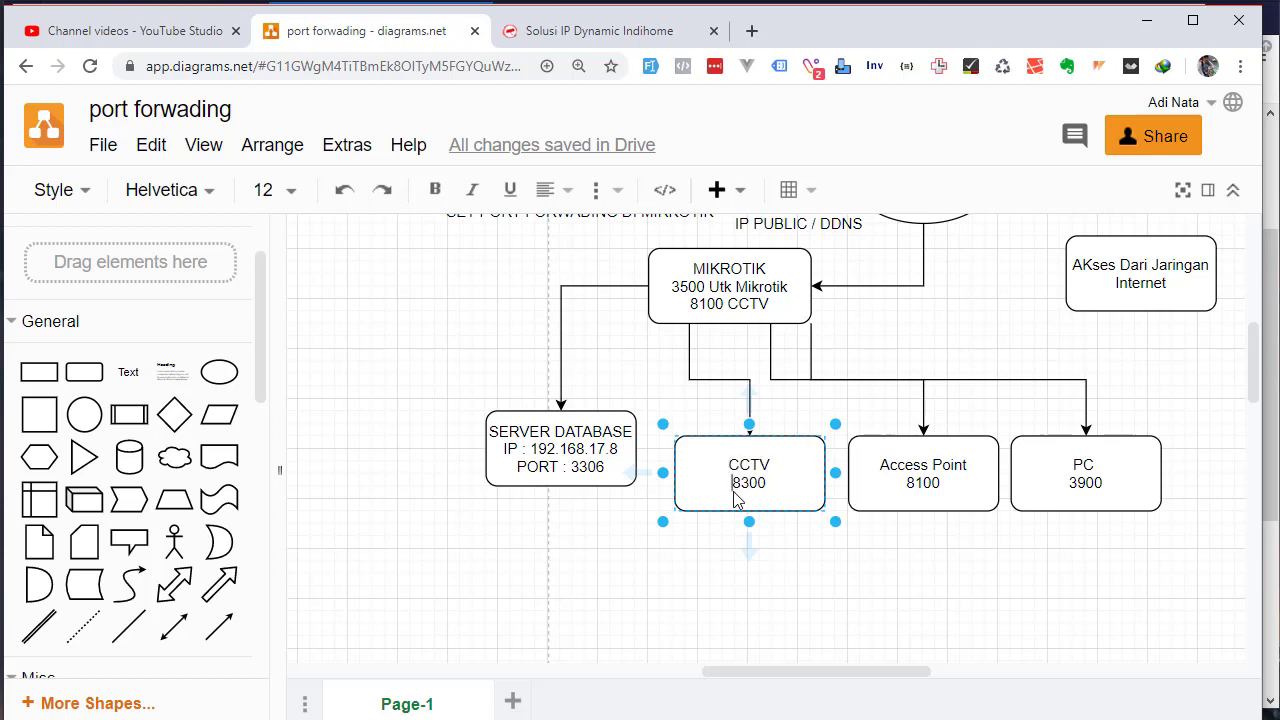
type("IP 192")
type(".168.")
type("17.")
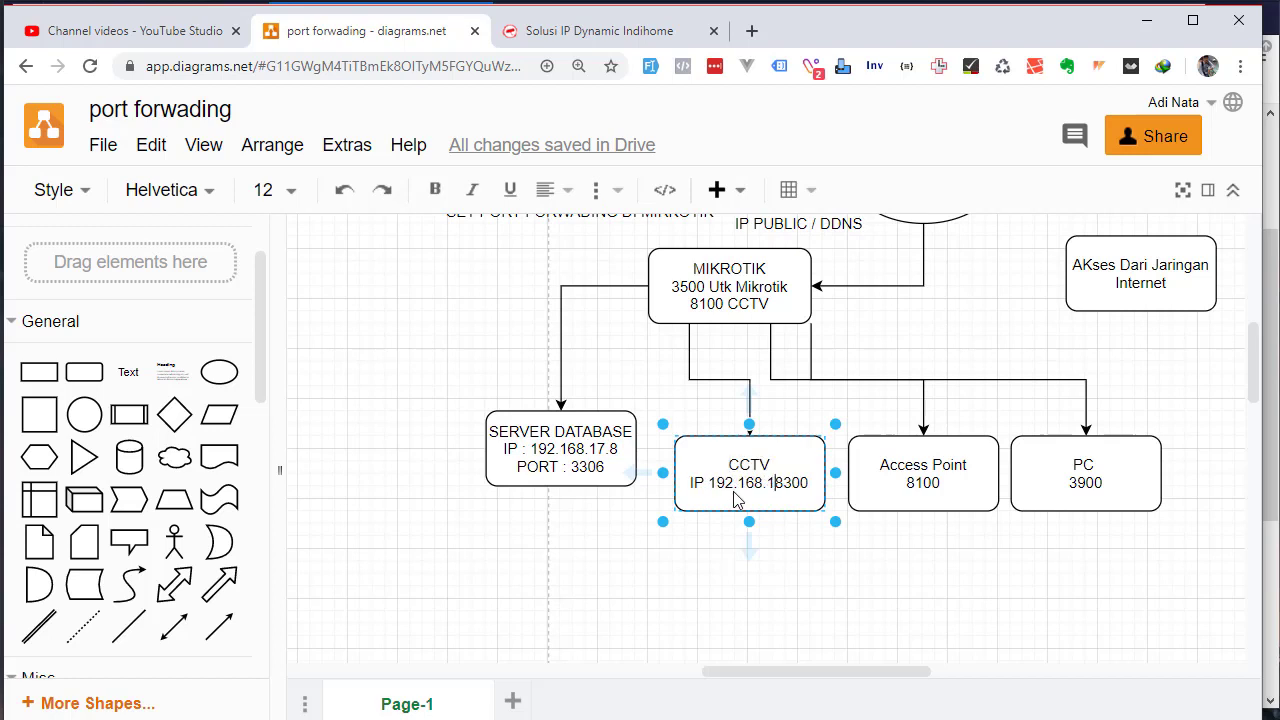
type("9")
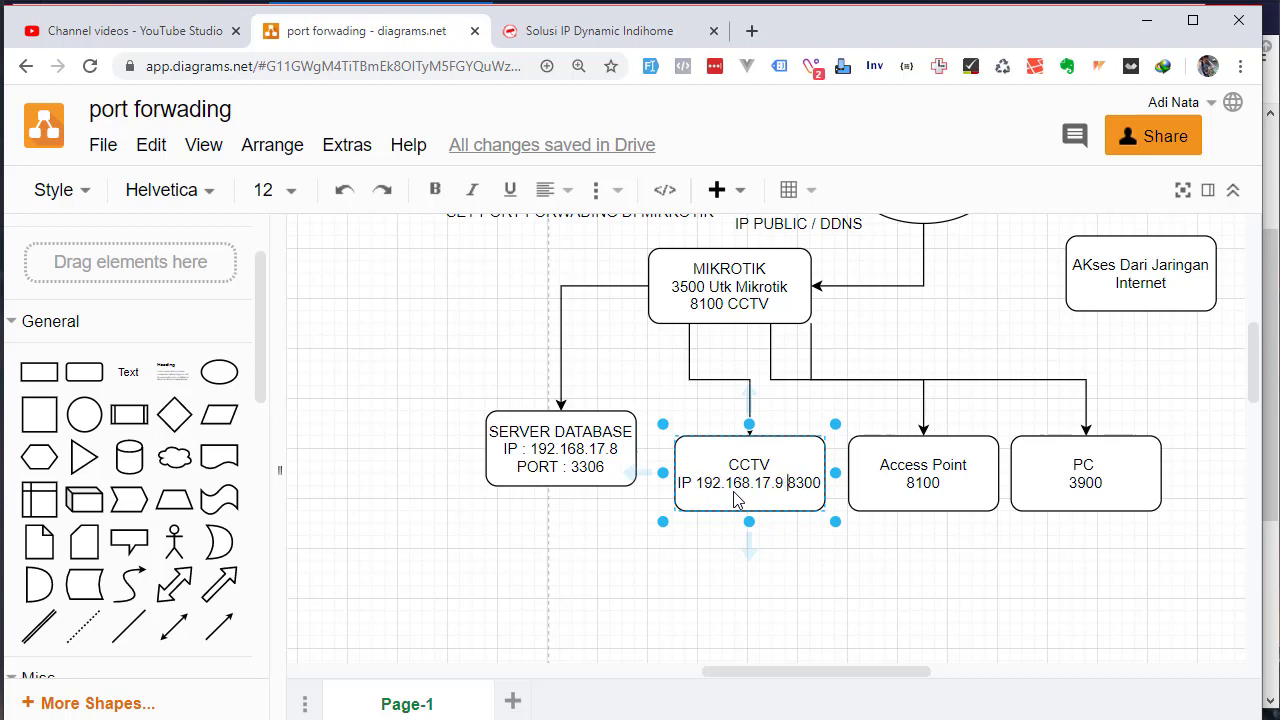
key("Return")
type("PORT :")
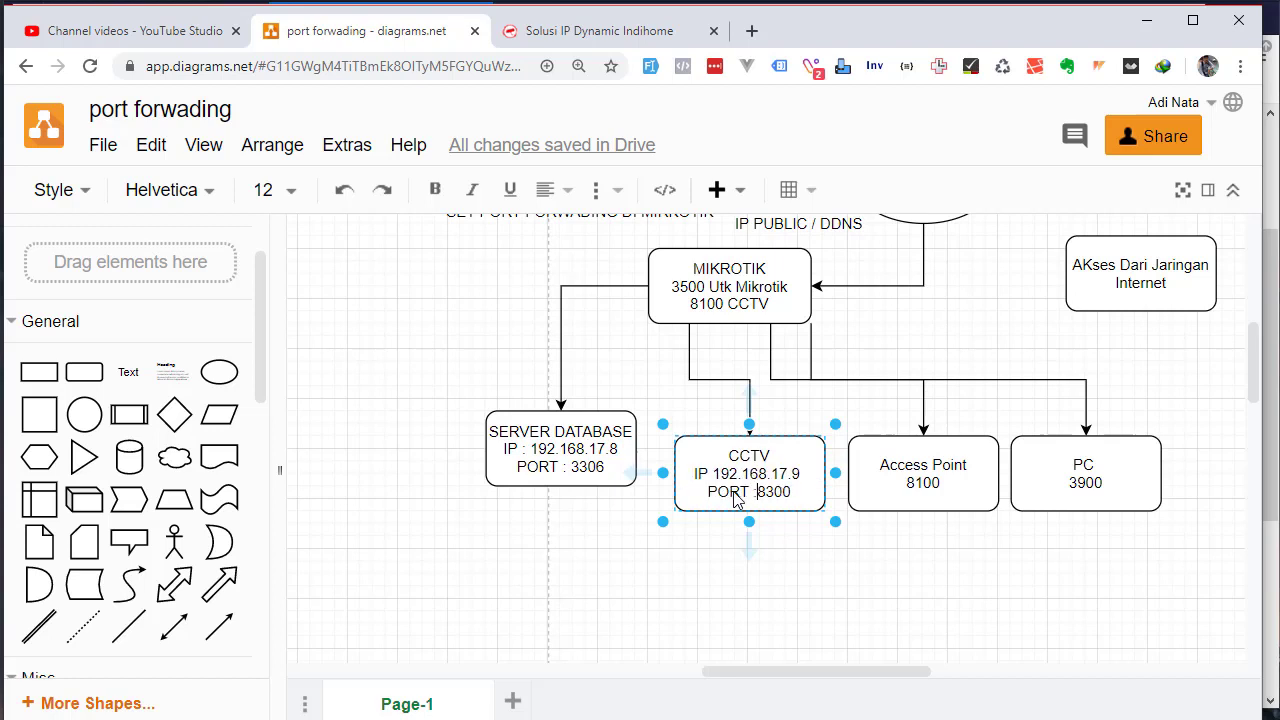
left_click(800, 566)
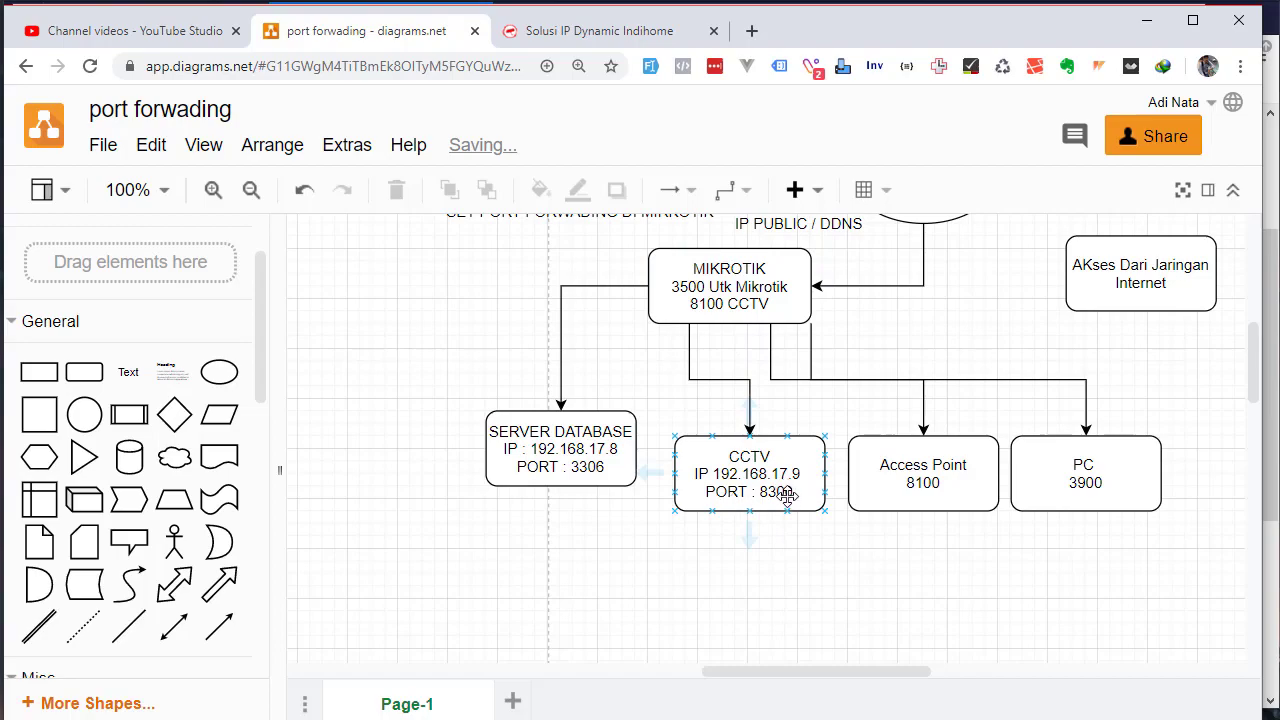
key("alt+Tab")
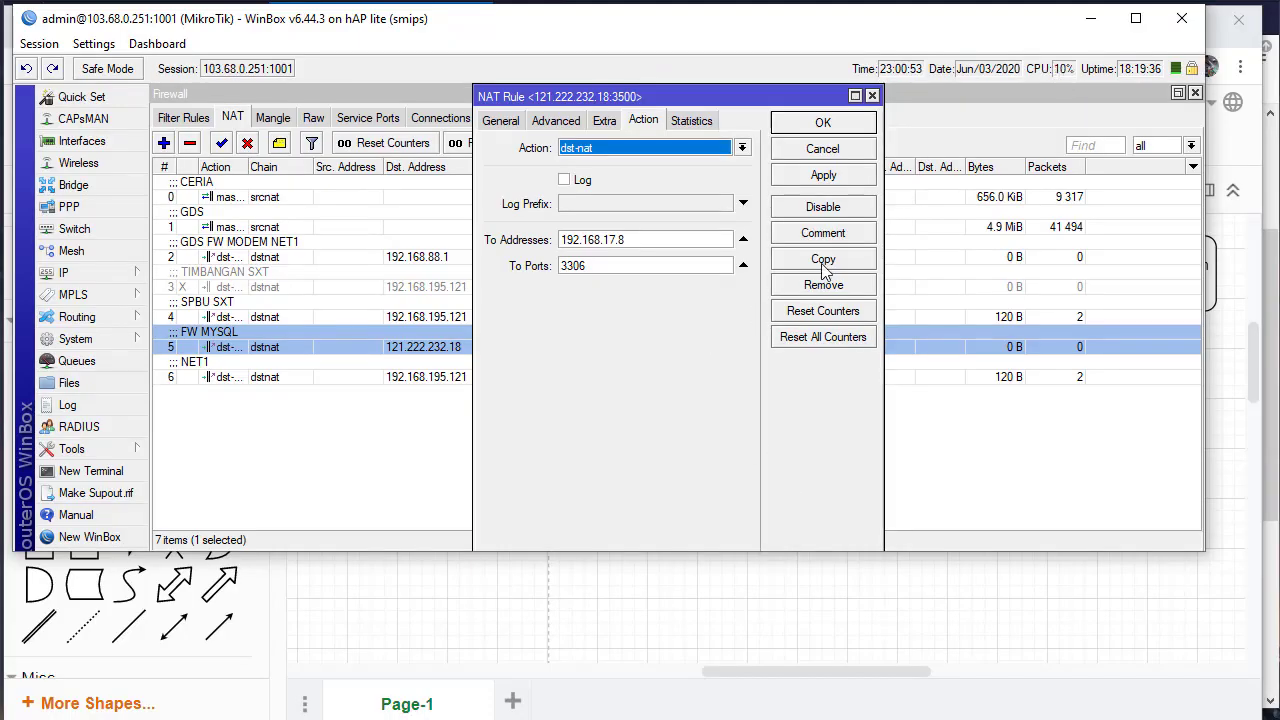
Copy the FW MYSQL rule and change its destination port to 8100
left_click(823, 261)
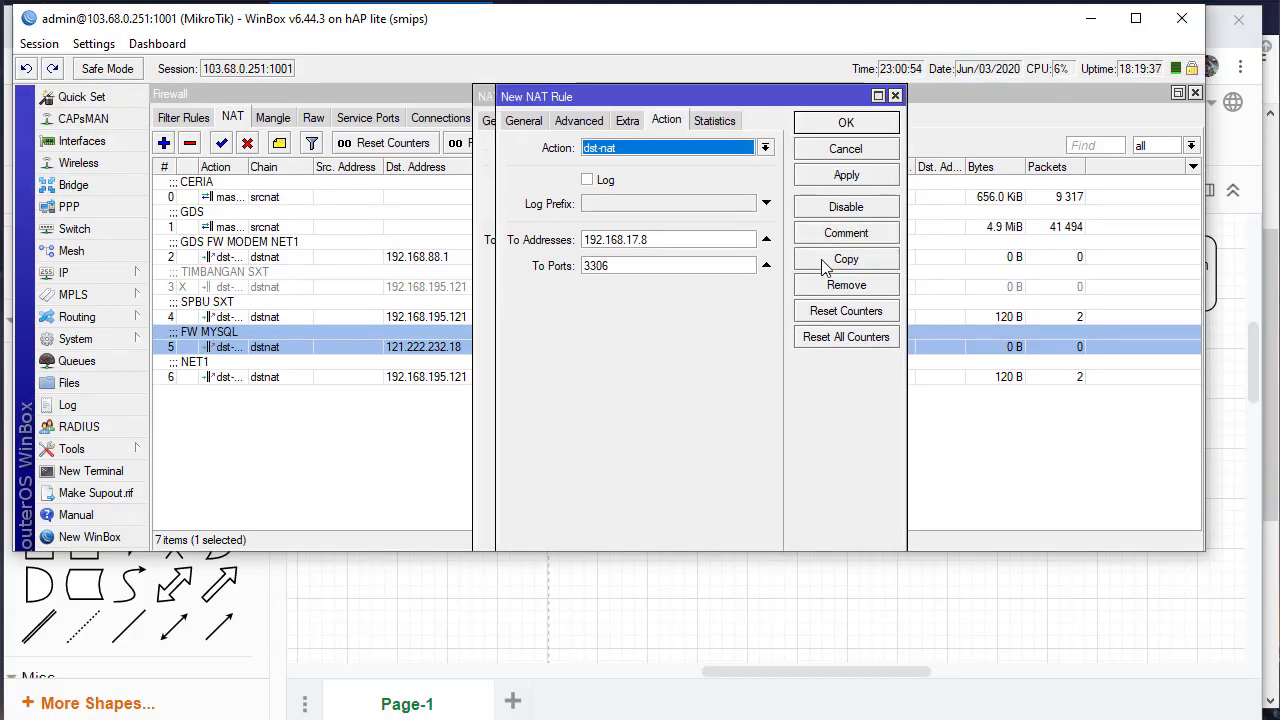
left_click(524, 121)
double_click(663, 289)
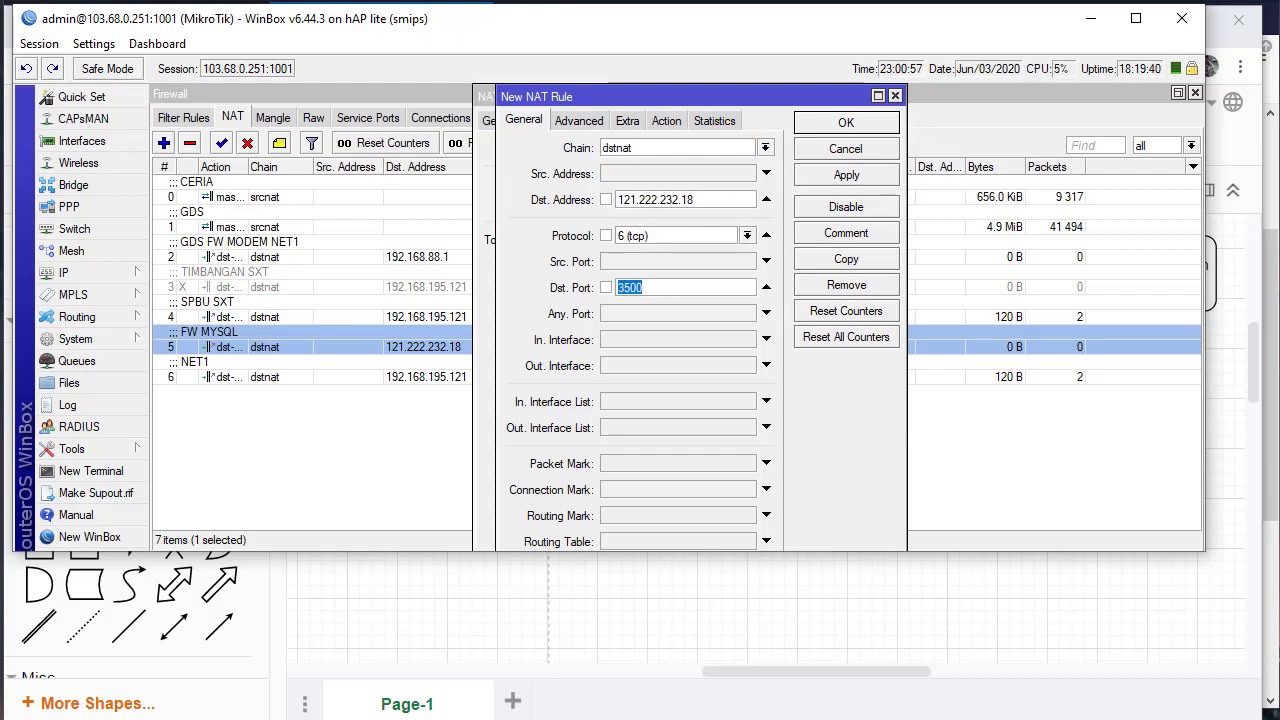
left_click(643, 560)
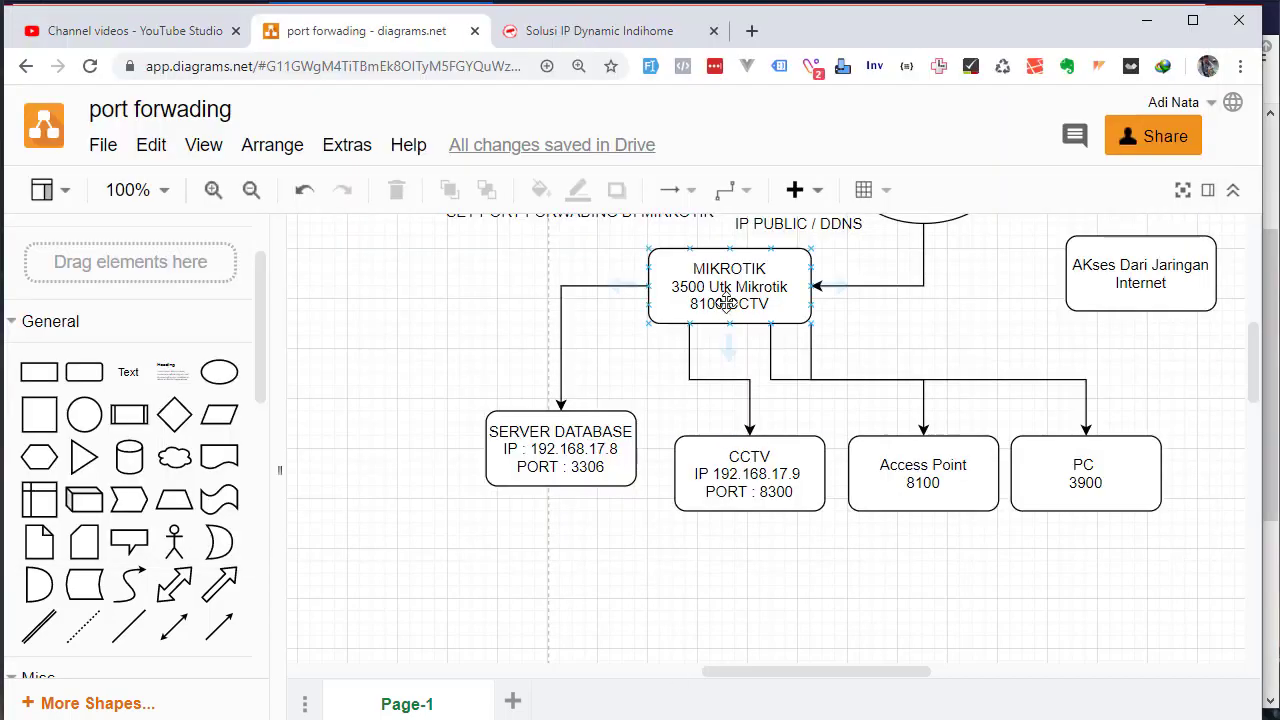
key("alt+Tab")
double_click(680, 287)
type("8100")
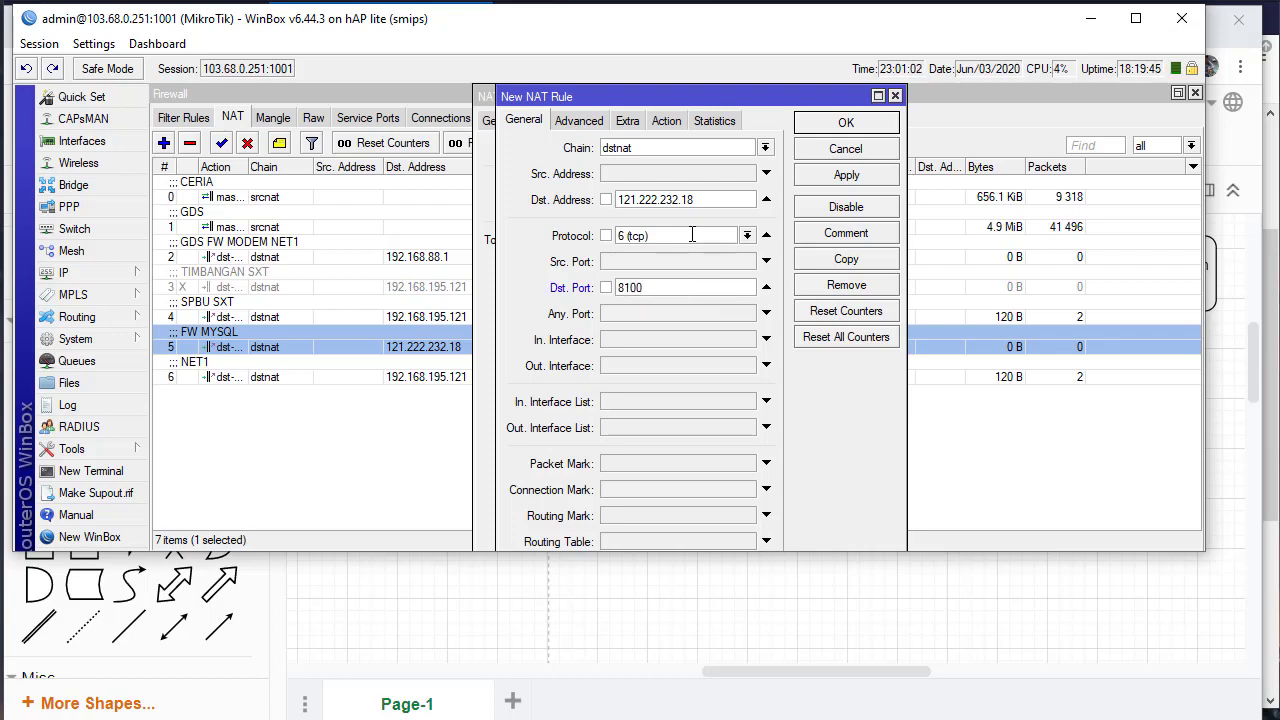
Forward the copied rule to 192.168.17.9 port 8300
left_click(666, 120)
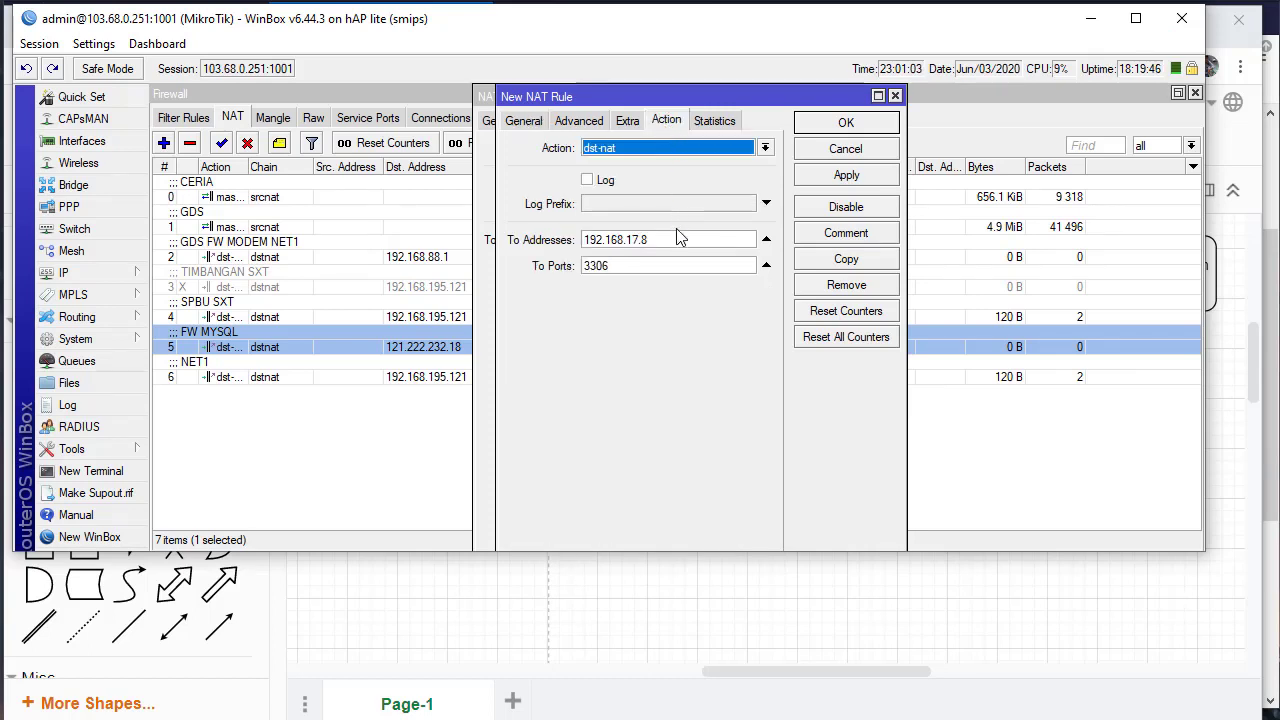
left_click(678, 238)
type("9")
key("Tab")
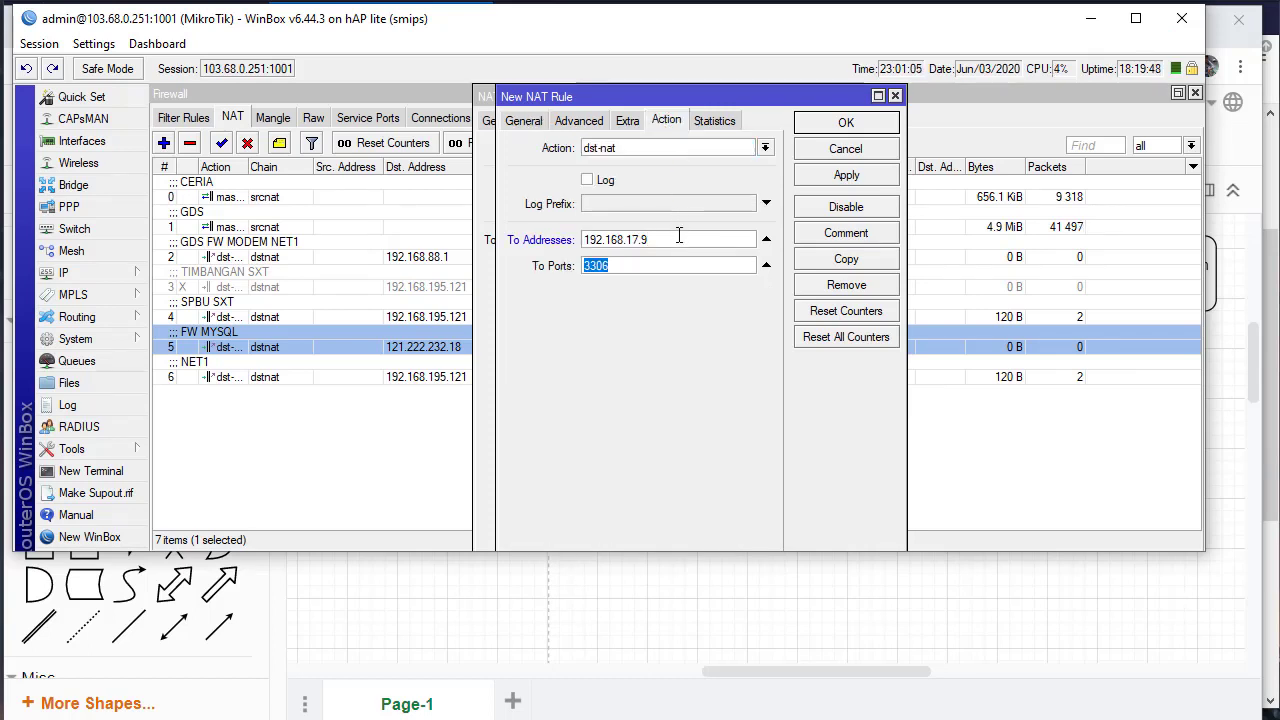
type("8300")
key("alt+Tab")
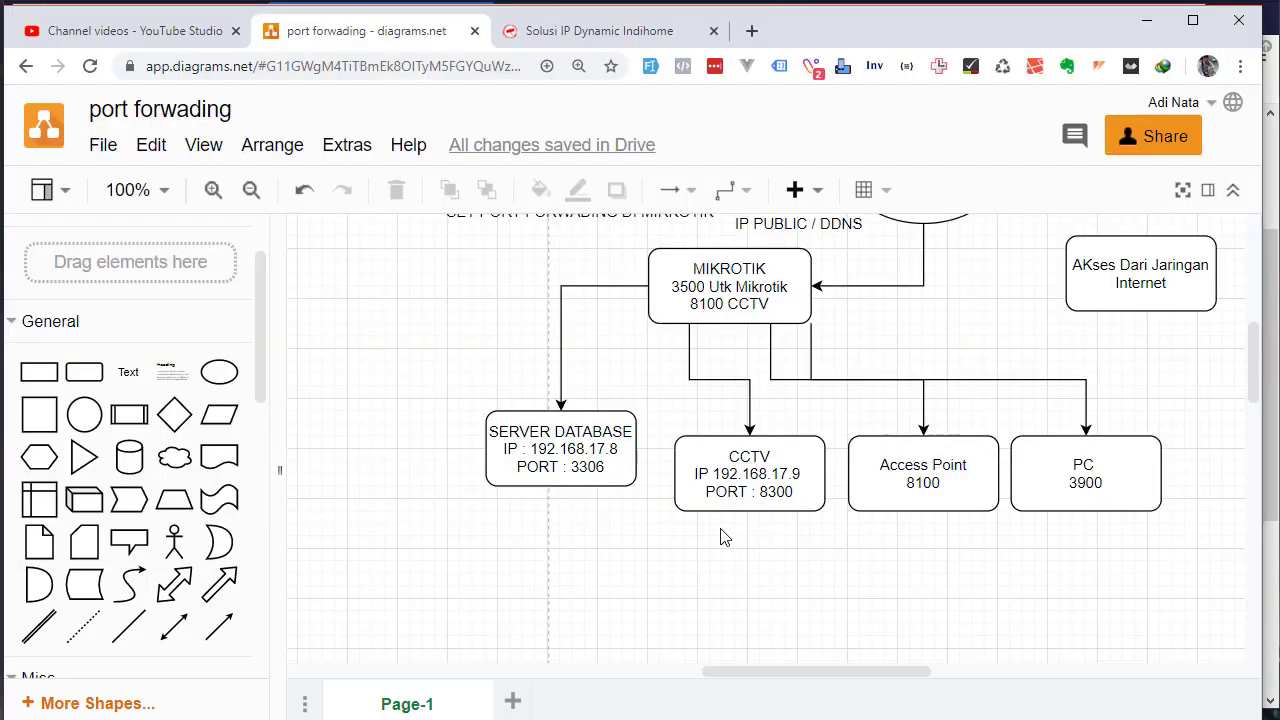
left_click(814, 491)
key("alt+Tab")
Comment the rule 'FW CCTV' and save it
left_click(846, 233)
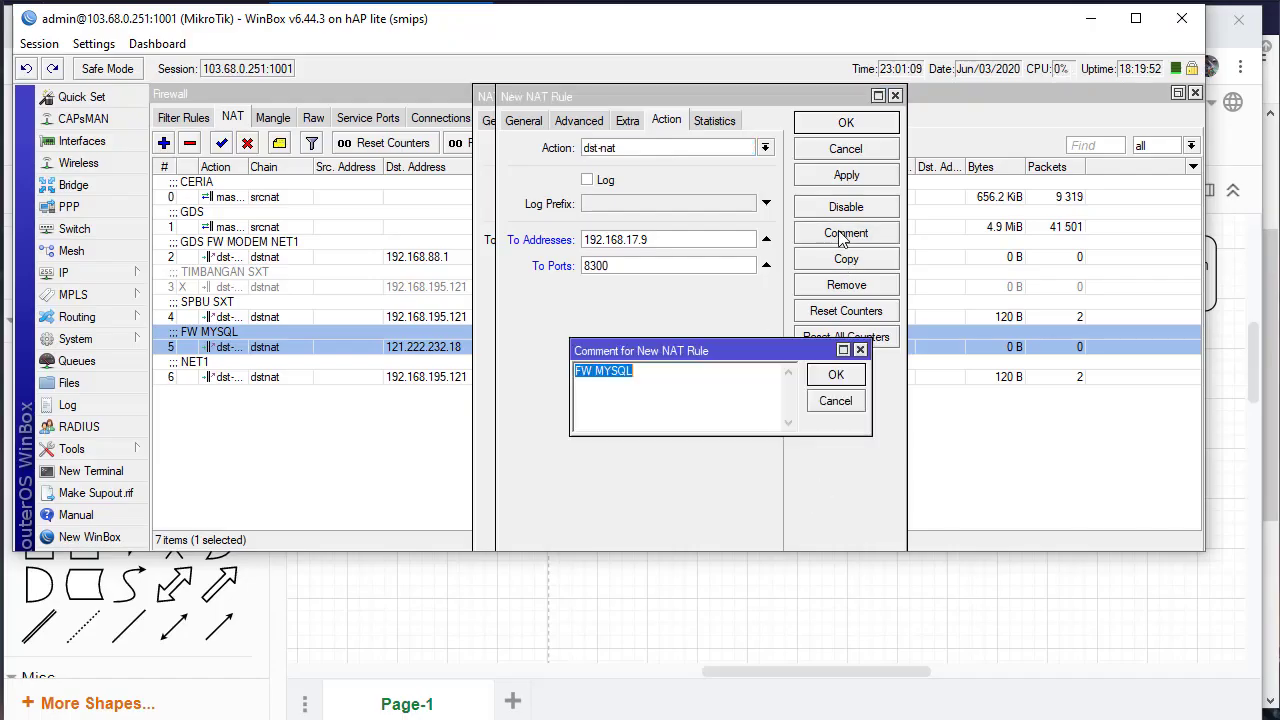
type("FW CCTV")
left_click(835, 374)
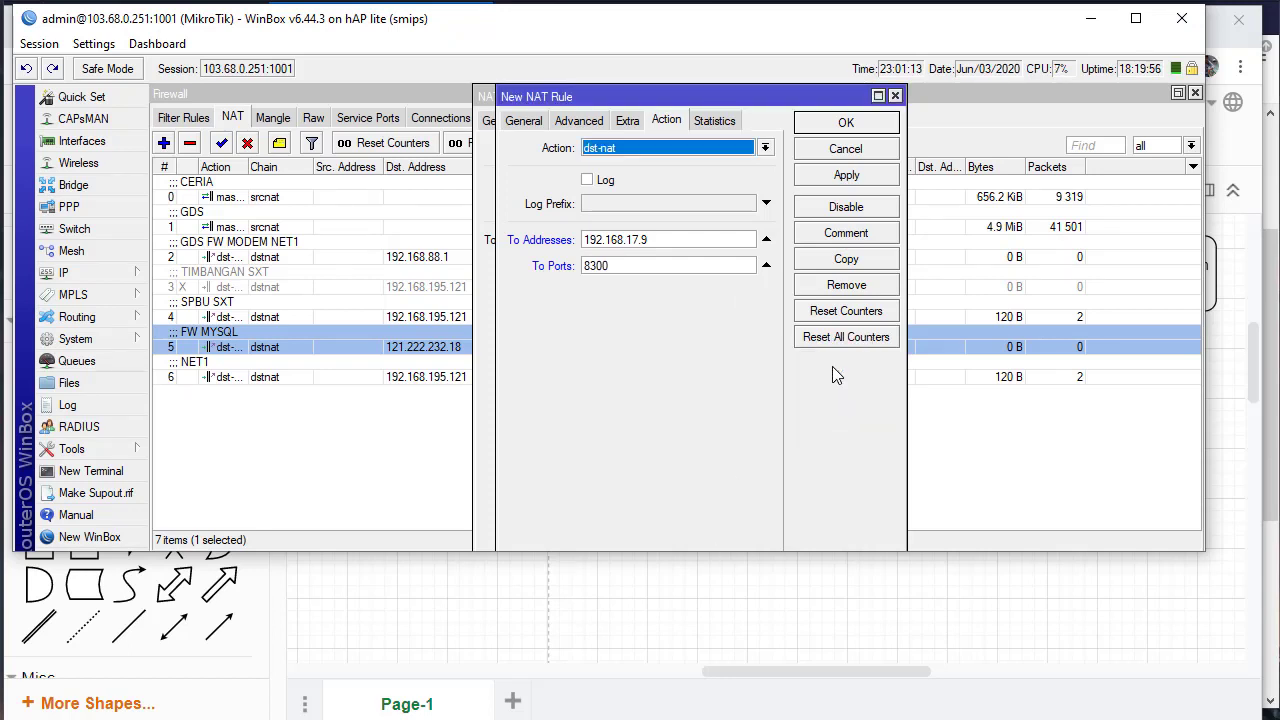
left_click(841, 127)
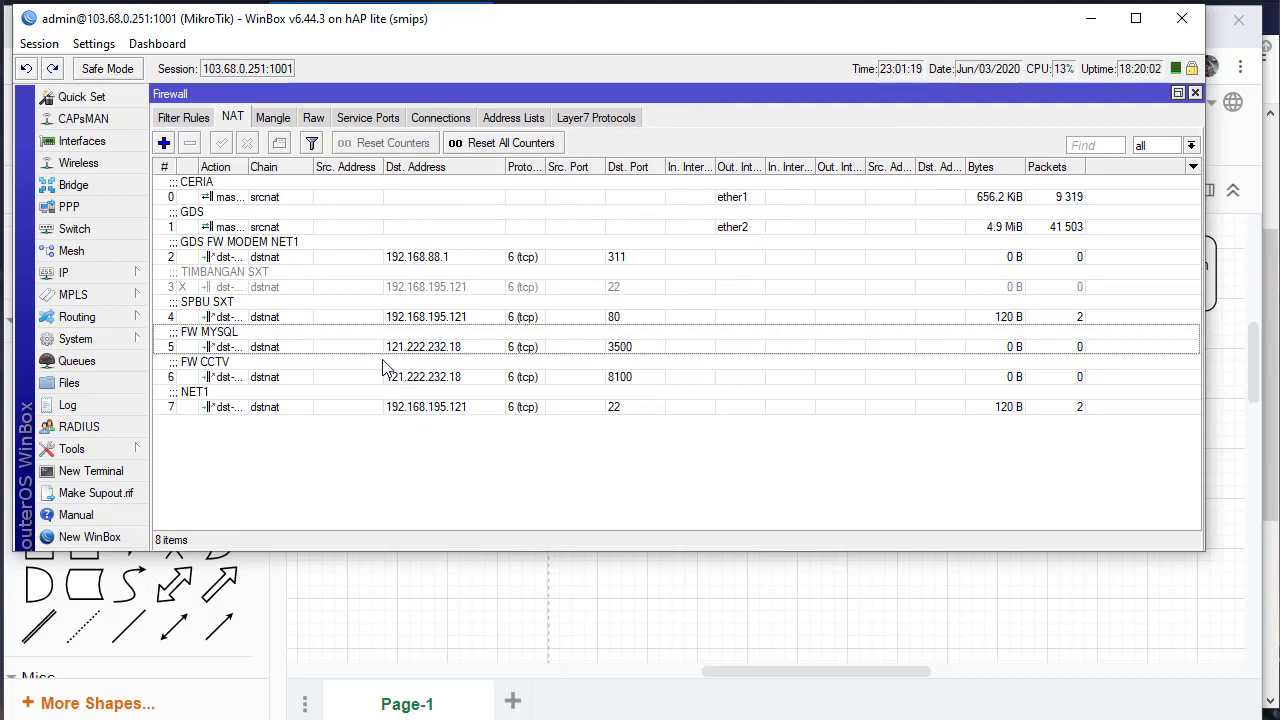
Inspect the FW MYSQL rule's public port 3500 and close it unchanged
left_click(538, 352)
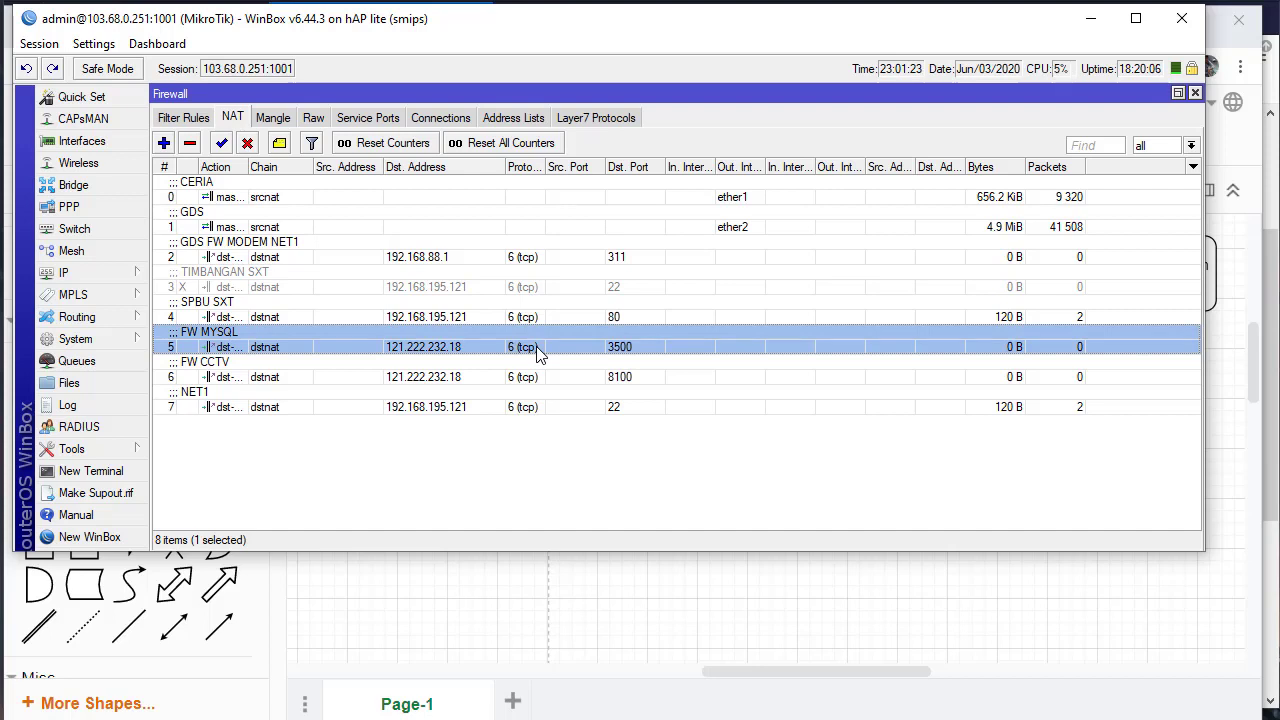
double_click(450, 350)
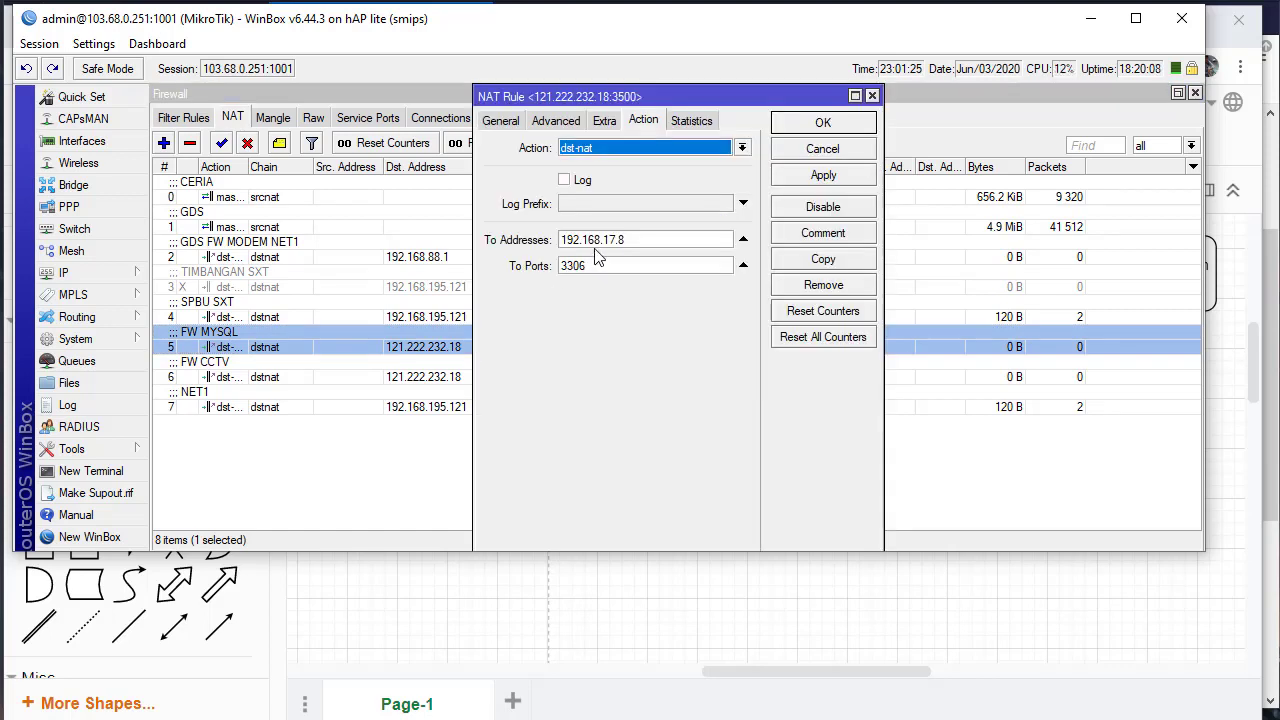
left_click(500, 119)
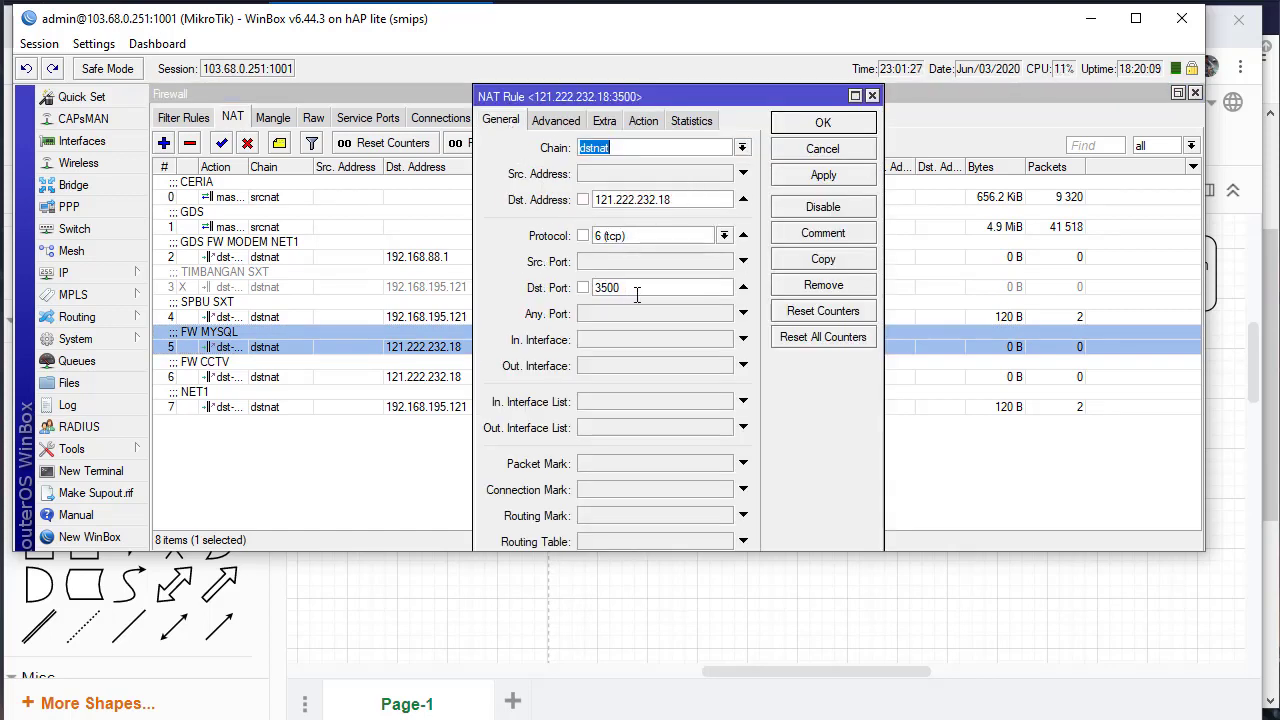
left_click_drag(636, 292, 580, 287)
left_click(608, 290)
double_click(608, 290)
left_click_drag(637, 291, 585, 281)
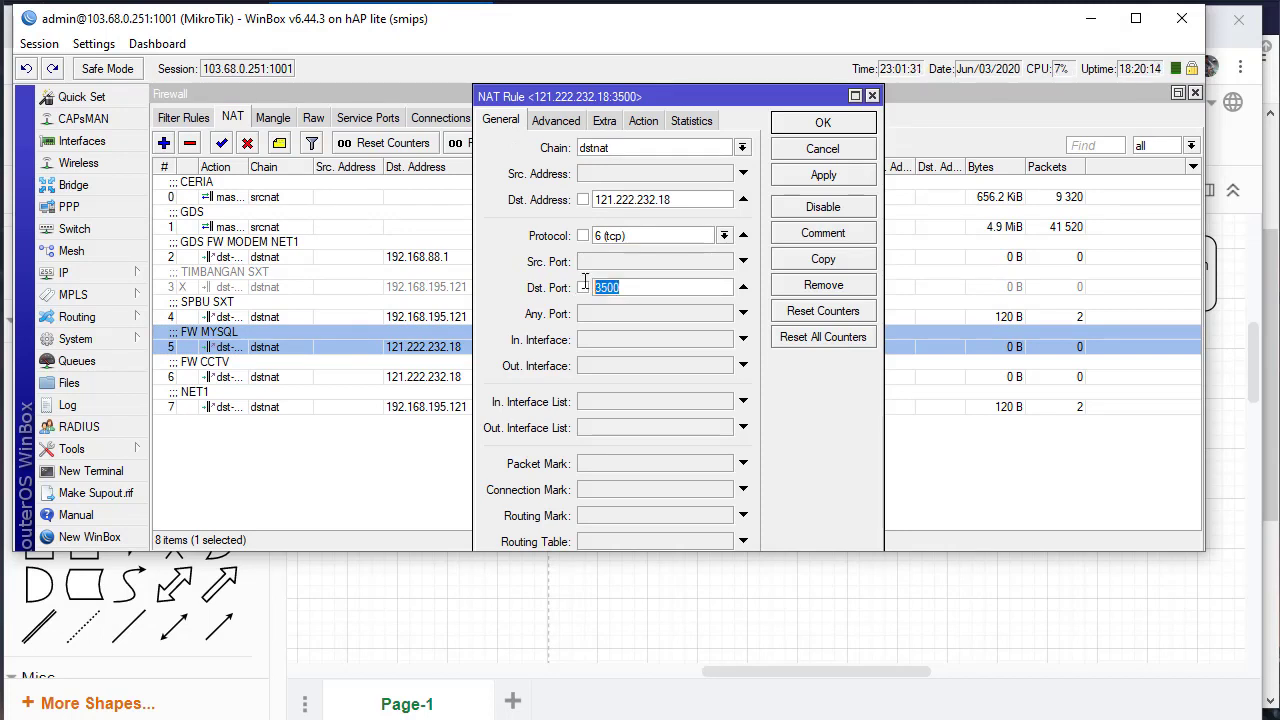
left_click(835, 149)
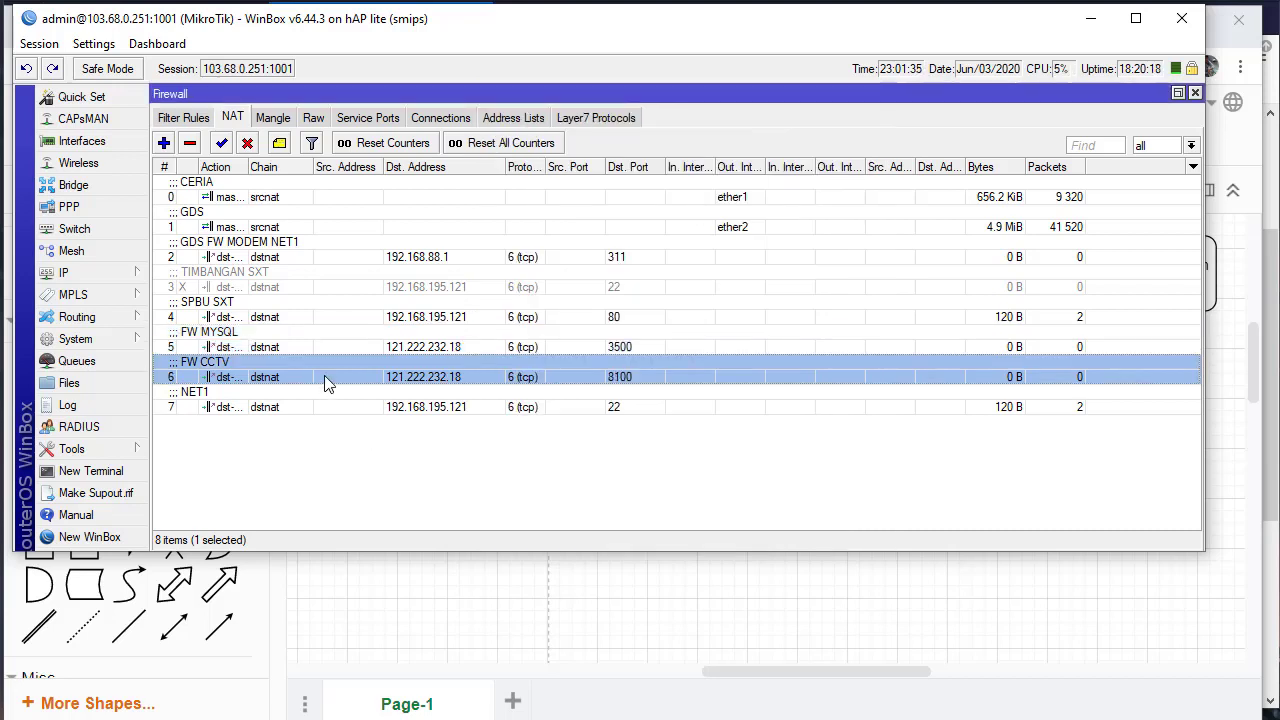
Inspect FW CCTV's 8100-to-8300 forward, close it unchanged, and start a Windows app search
double_click(324, 377)
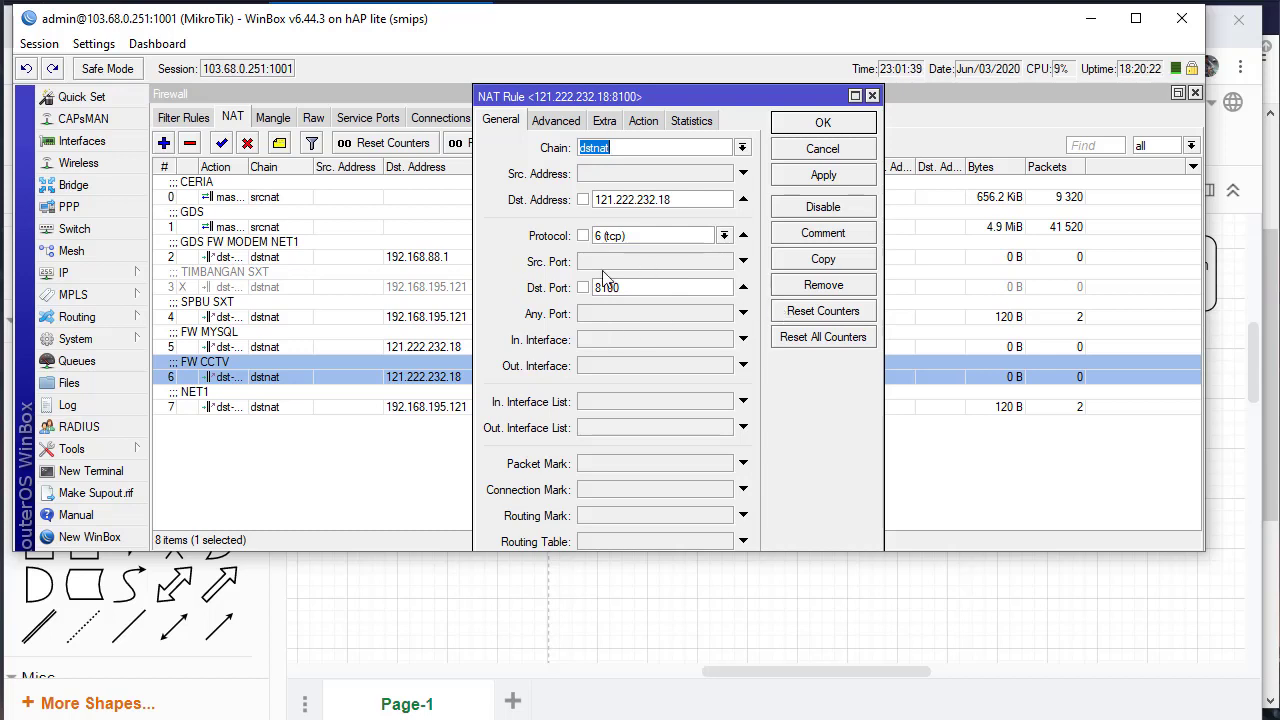
left_click_drag(642, 287, 521, 291)
left_click(643, 120)
left_click(625, 266)
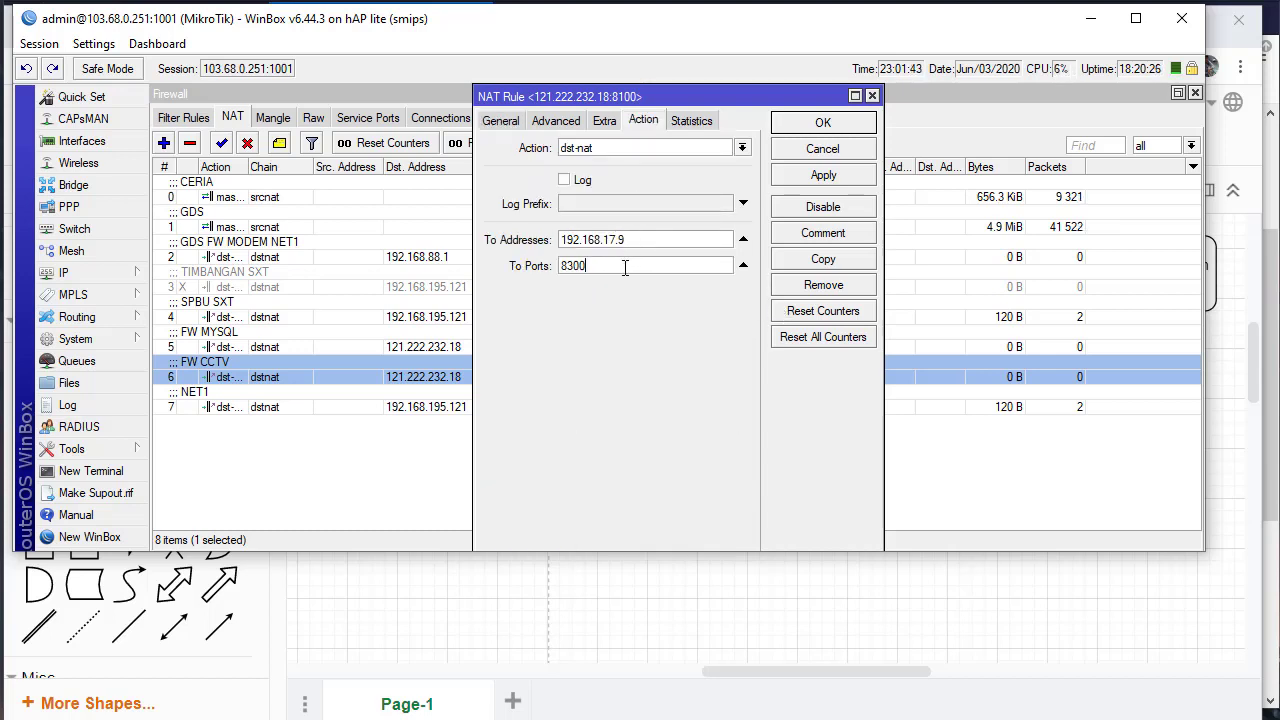
left_click_drag(625, 266, 520, 284)
left_click(786, 150)
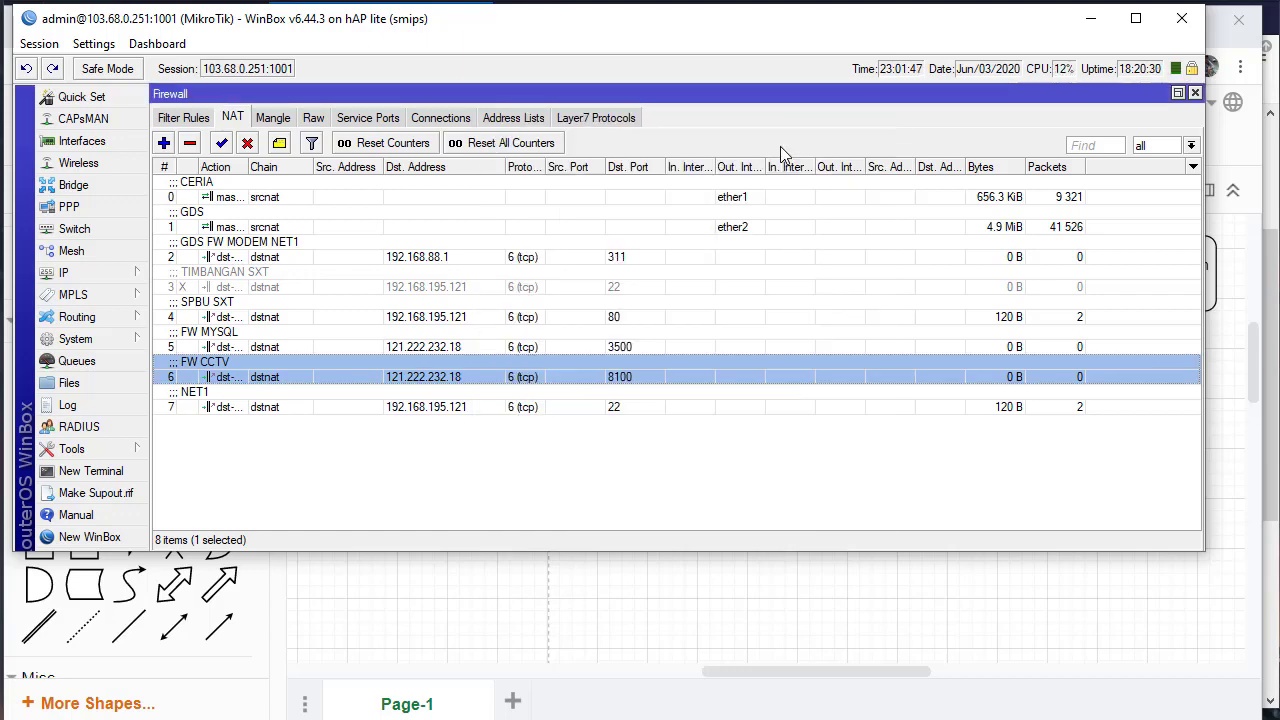
key("super")
Launch SQLyog with a 'sql' search and move its connection dialog up and left
type("sql")
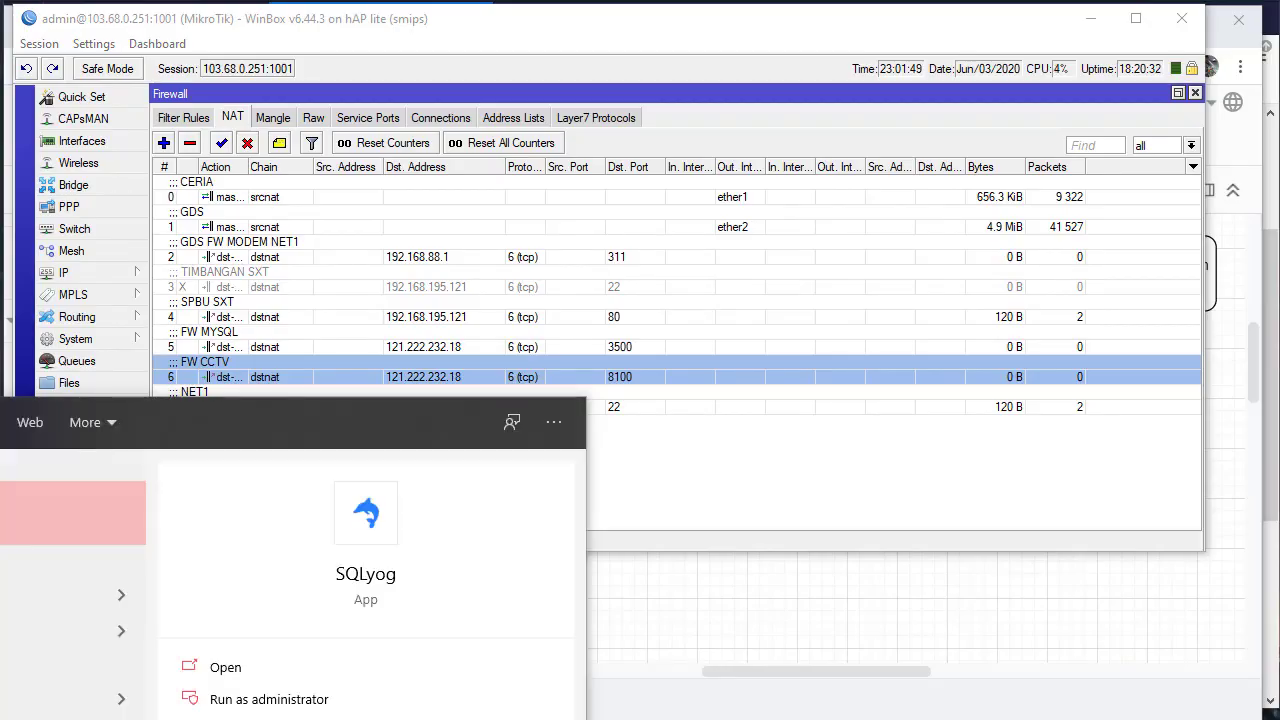
key("Return")
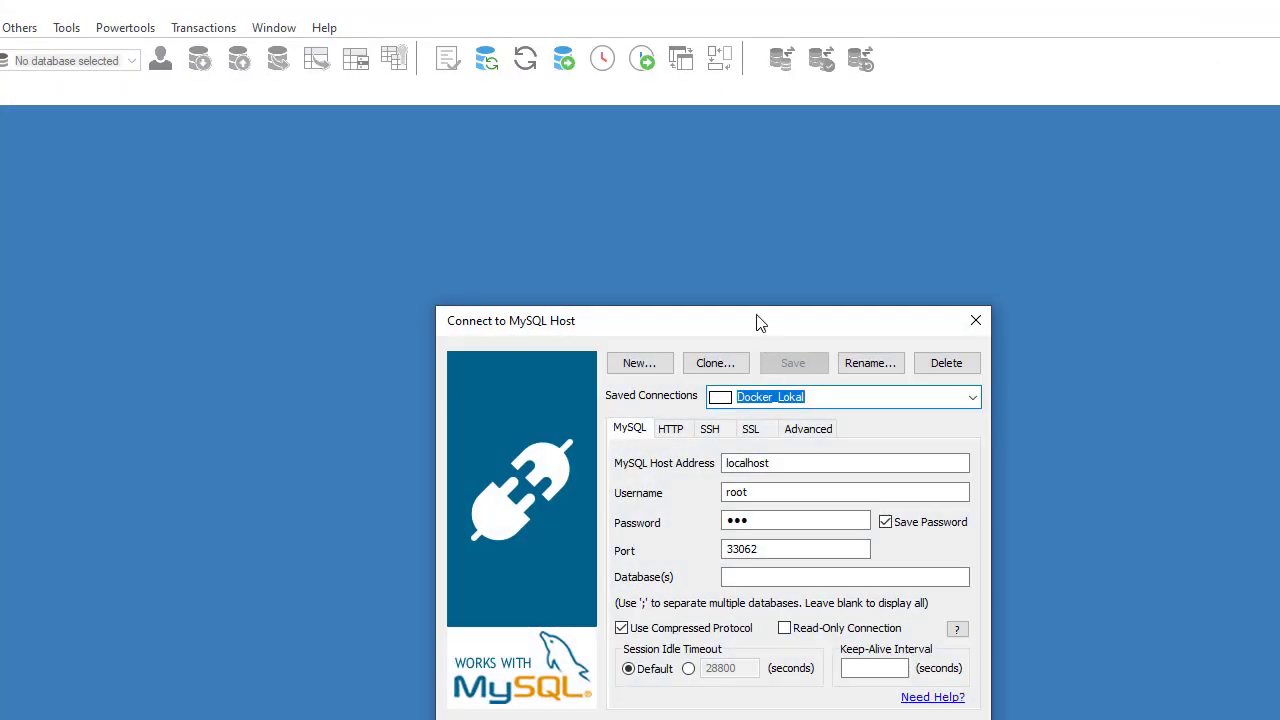
left_click_drag(757, 322, 680, 203)
Set the connection username to admin, retype the password, and change the port to 3306
left_click_drag(686, 372, 634, 370)
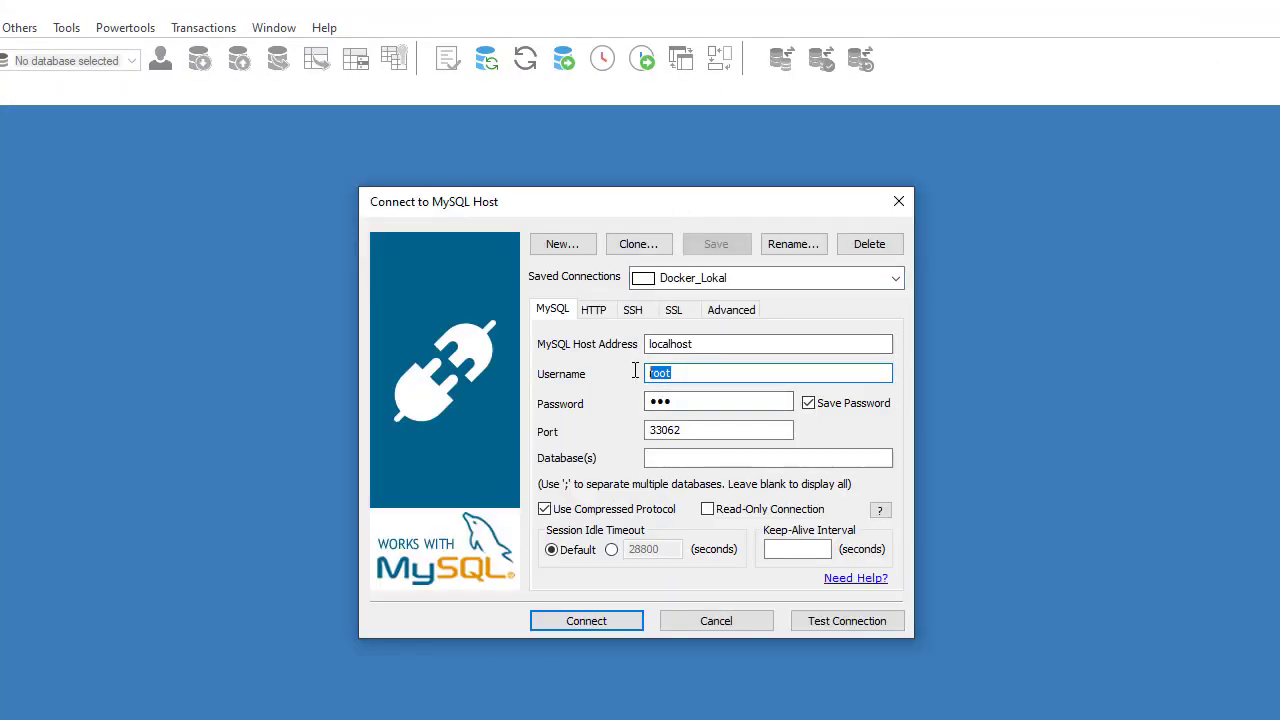
type("admin")
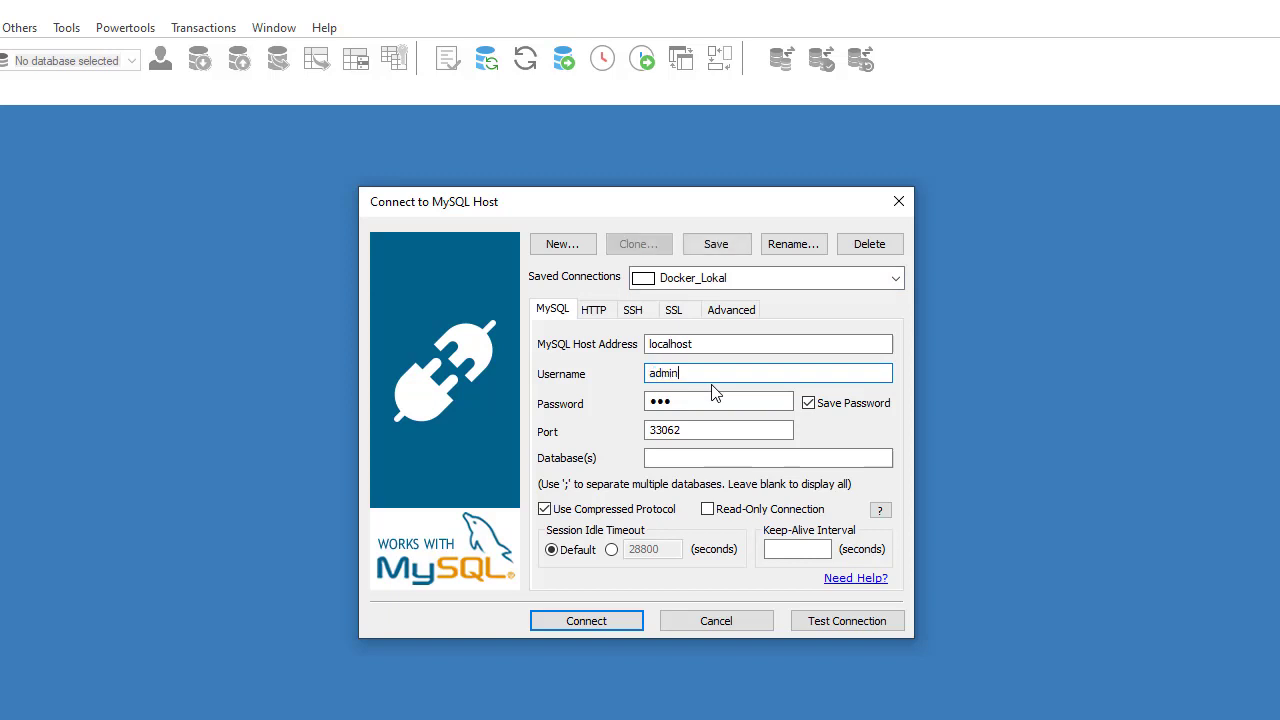
key("Tab")
type("1234")
key("Tab")
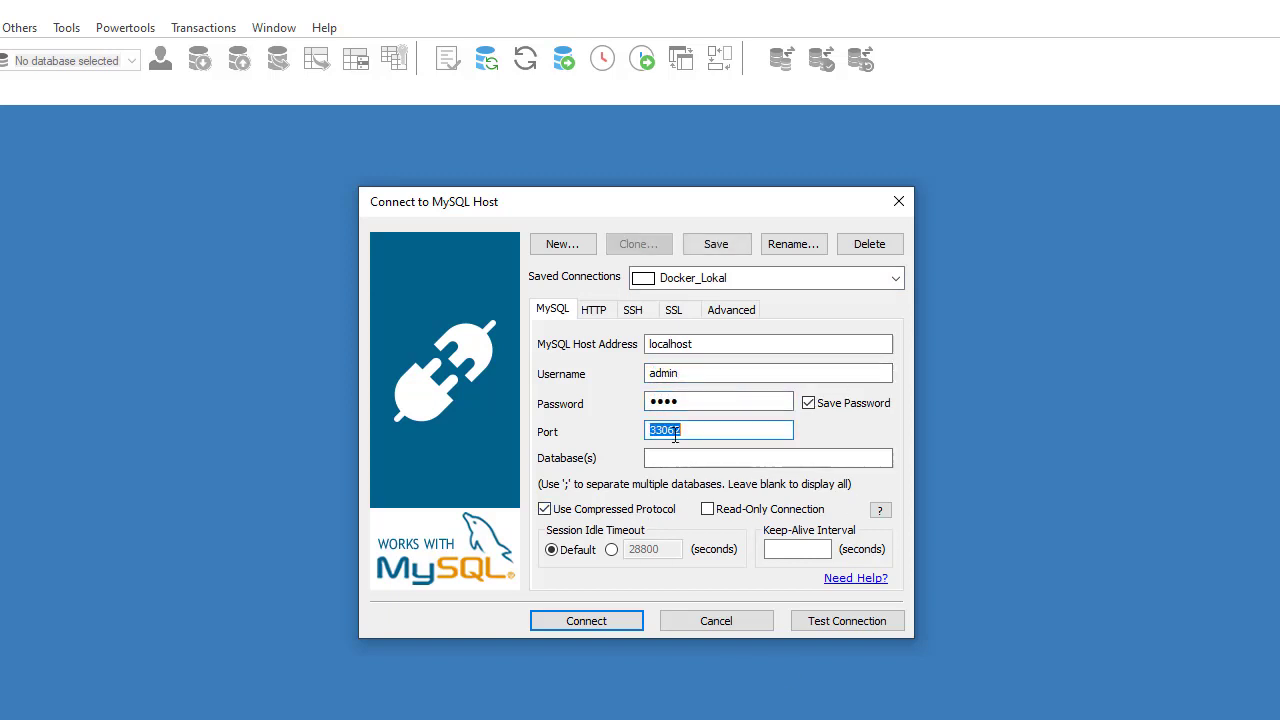
type("330")
key("alt+Tab")
Open the FW MYSQL NAT rule and confirm its General tab Dst. Port is 3500
double_click(354, 330)
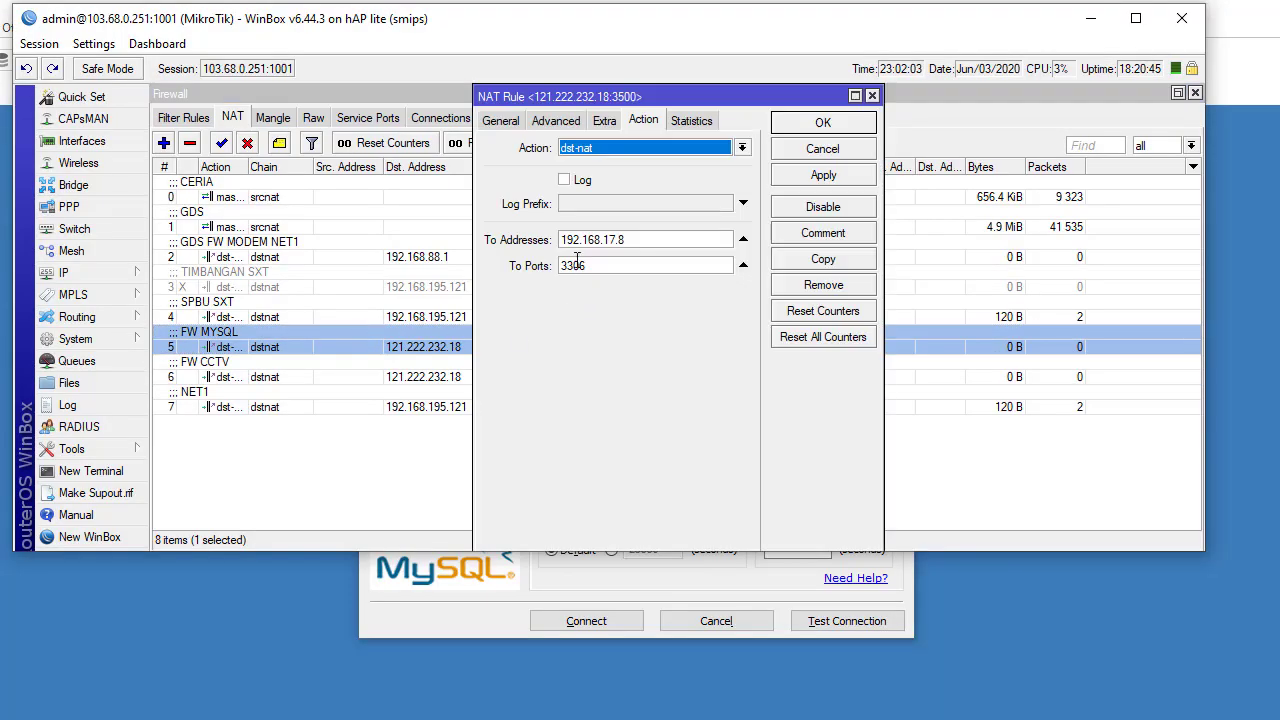
left_click(505, 122)
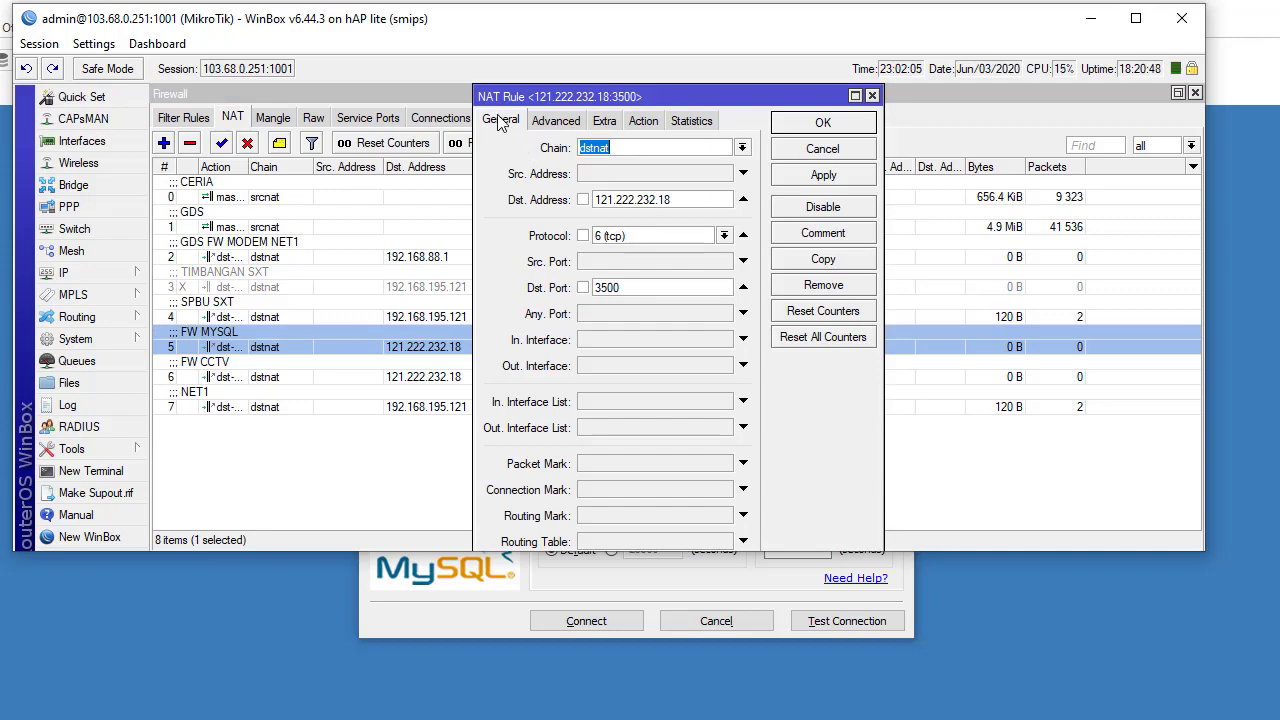
left_click(627, 288)
left_click_drag(627, 288, 592, 288)
key("alt+Tab")
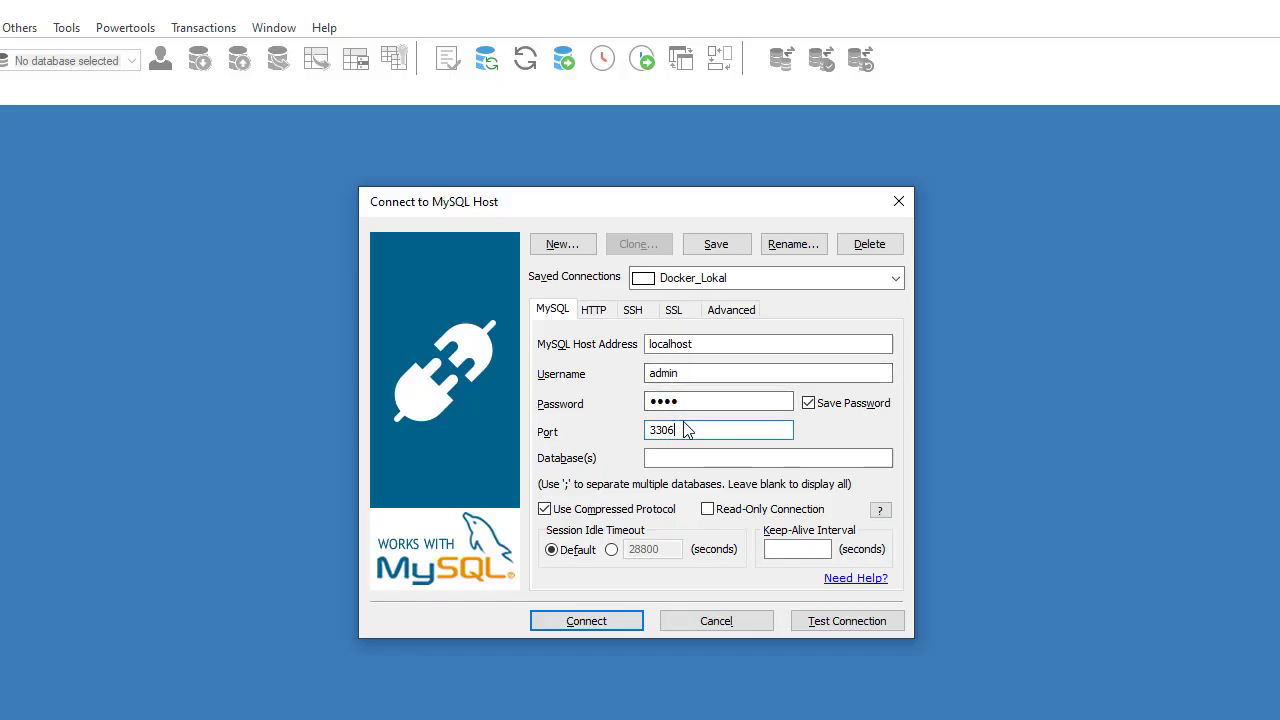
Change the SQLyog connection port from 3306 to 3500
double_click(685, 427)
type("3500")
key("alt+Tab")
key("alt+Tab")
left_click(702, 347)
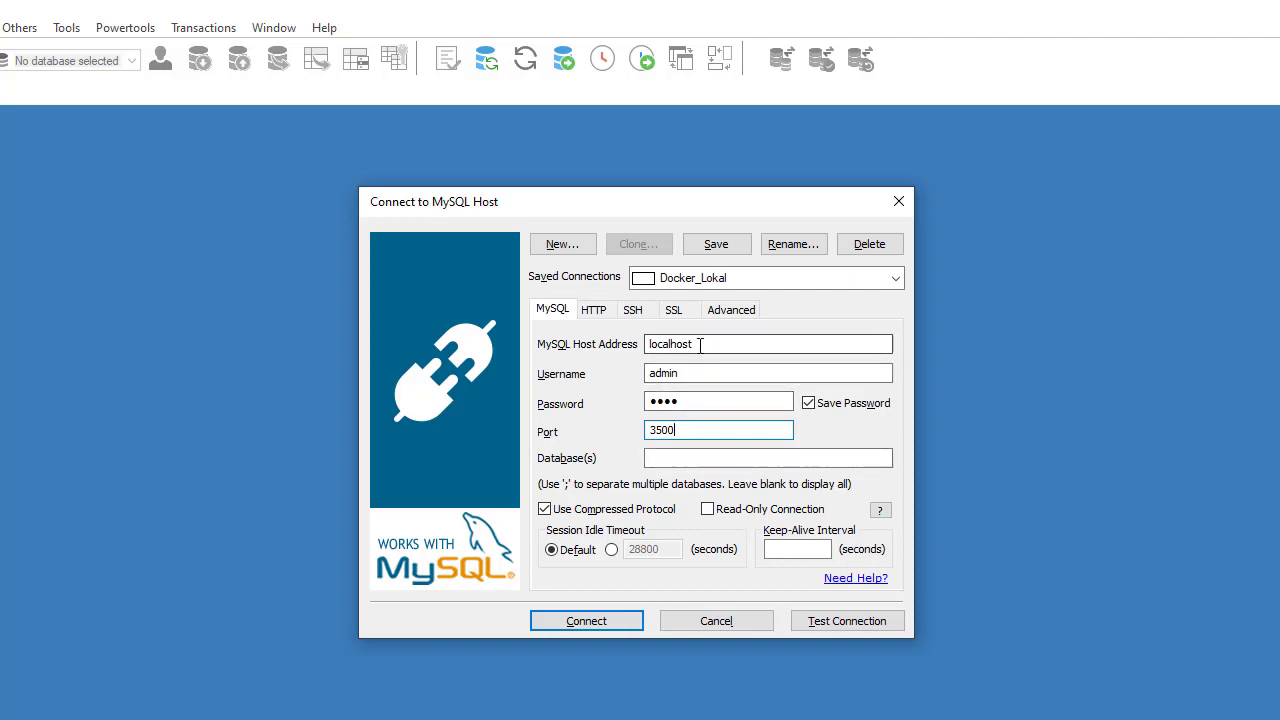
double_click(700, 345)
key("alt+Tab")
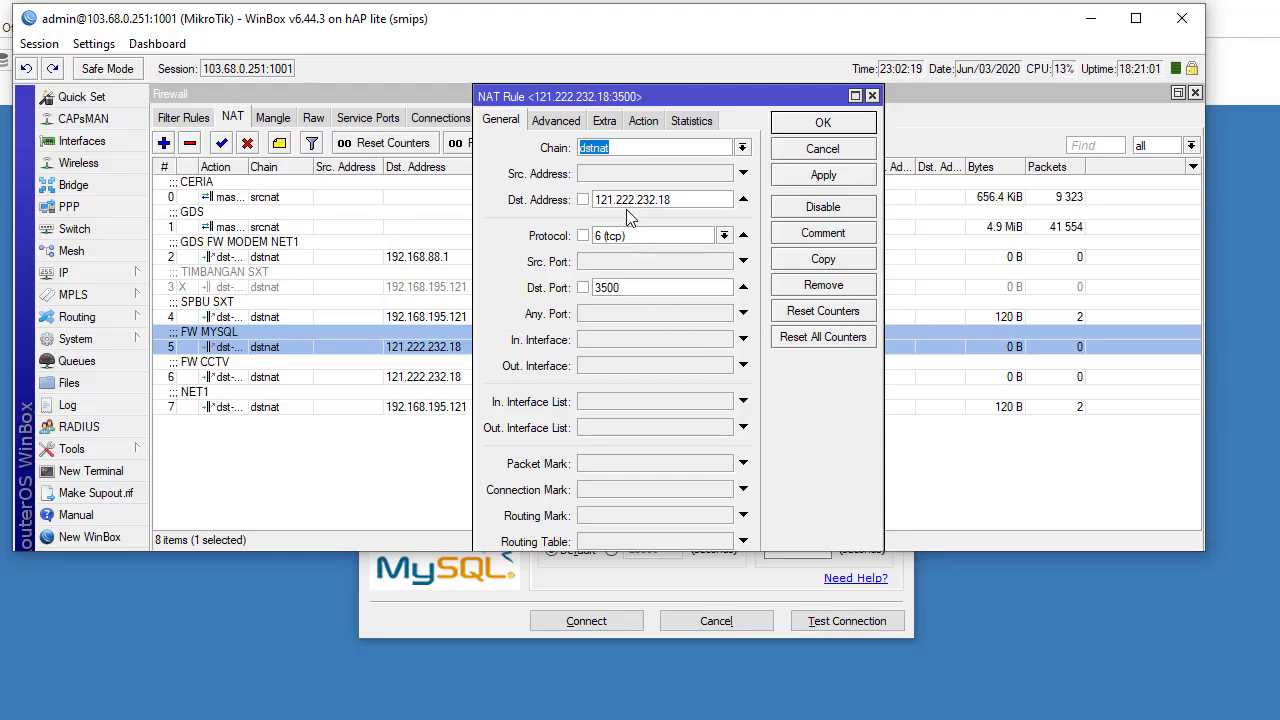
double_click(630, 200)
key("ctrl+c")
key("alt+Tab")
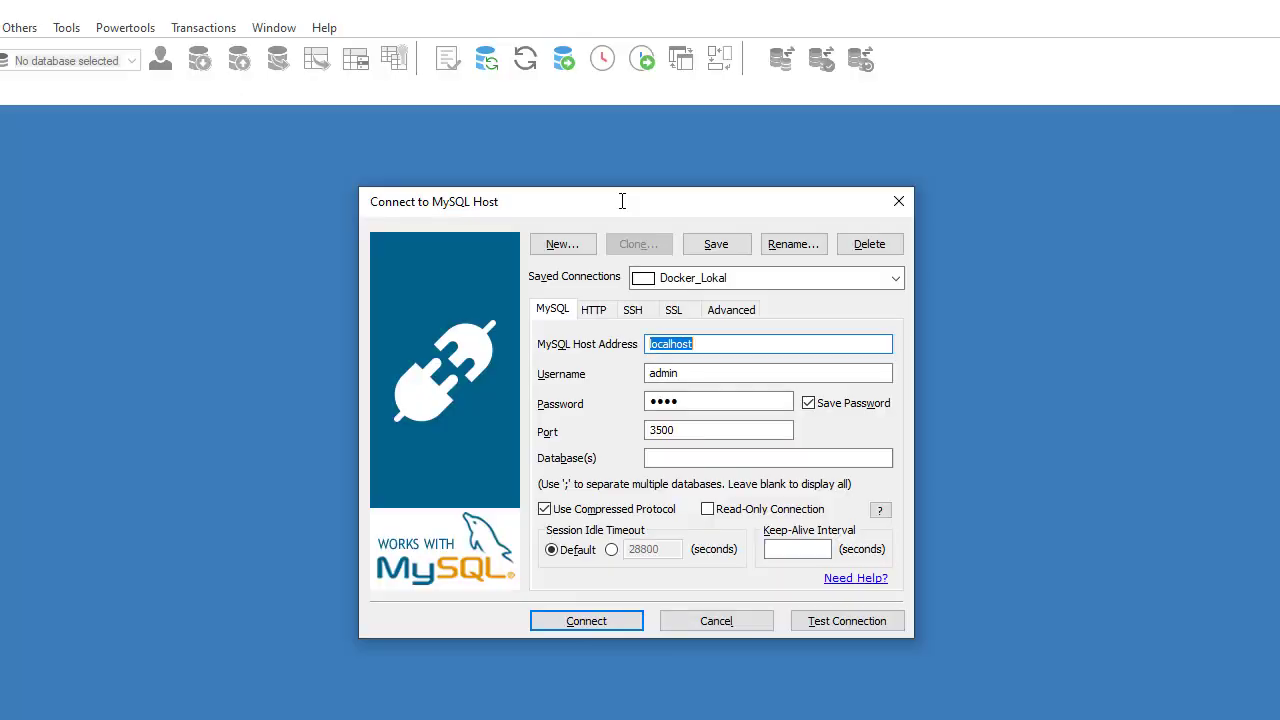
key("ctrl+v")
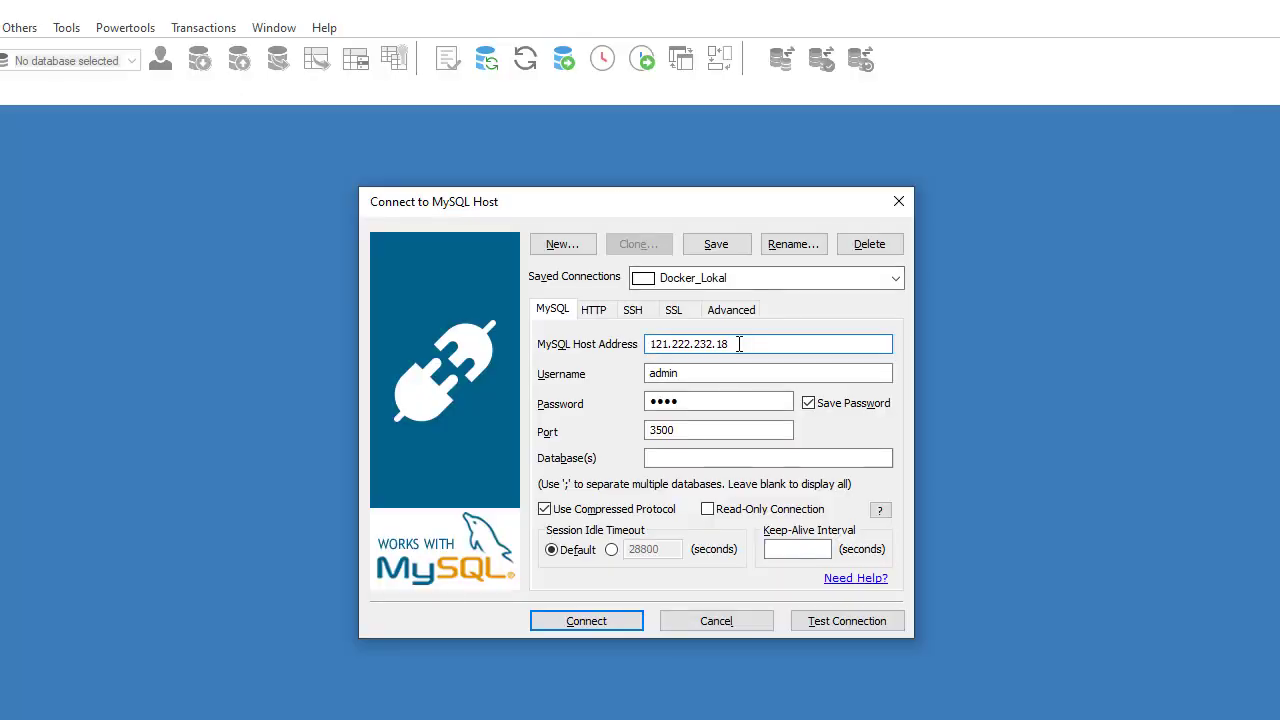
Double-check that the SQLyog Port field reads 3500
left_click(680, 430)
left_click_drag(680, 430, 630, 432)
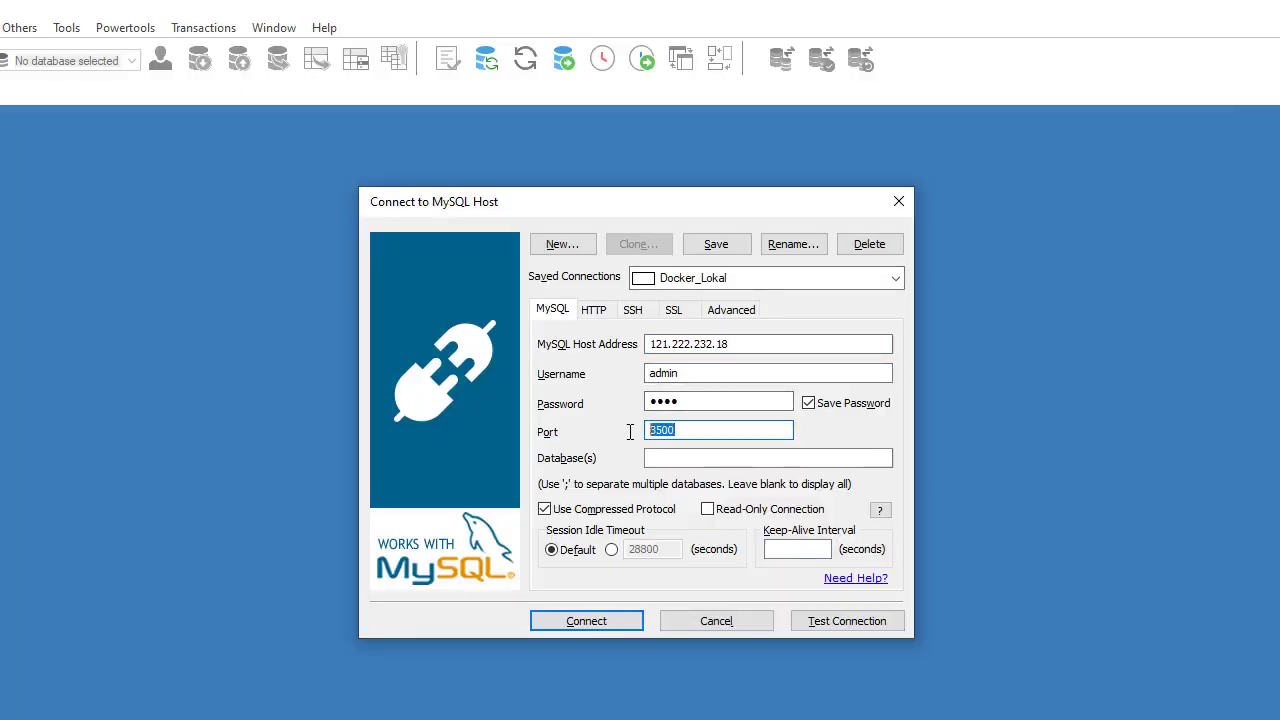
left_click(658, 344)
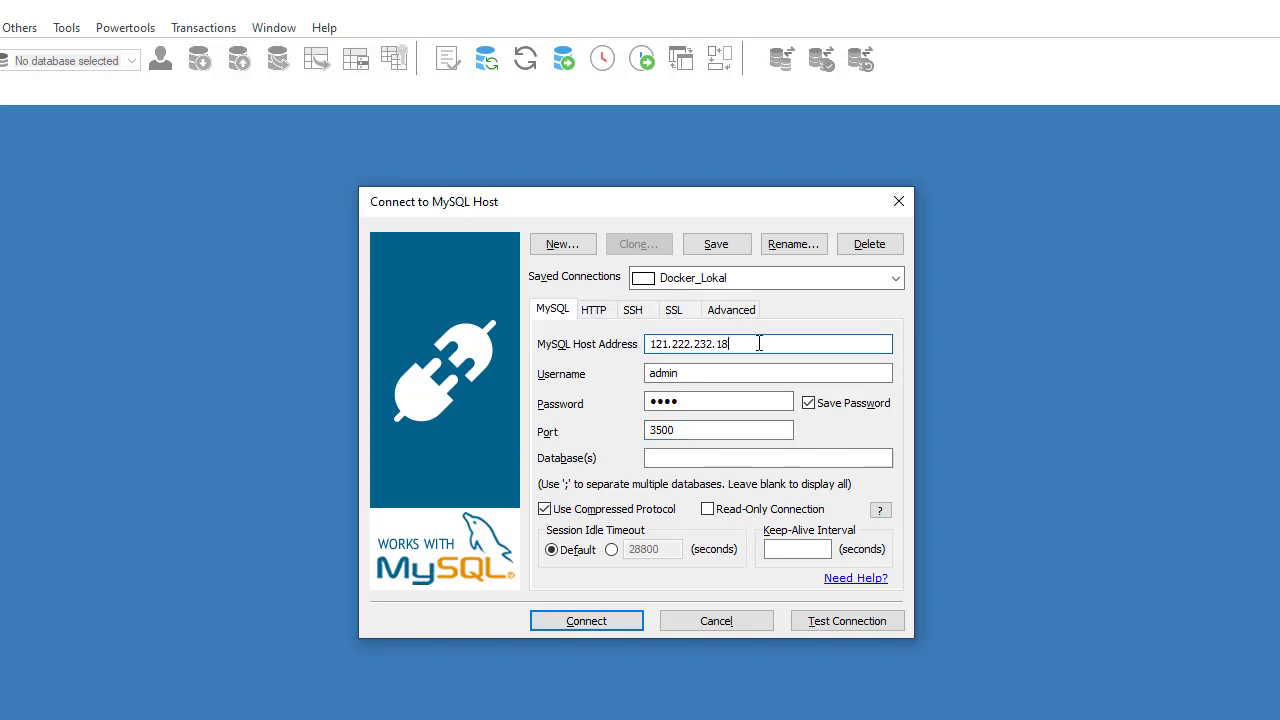
left_click(694, 431)
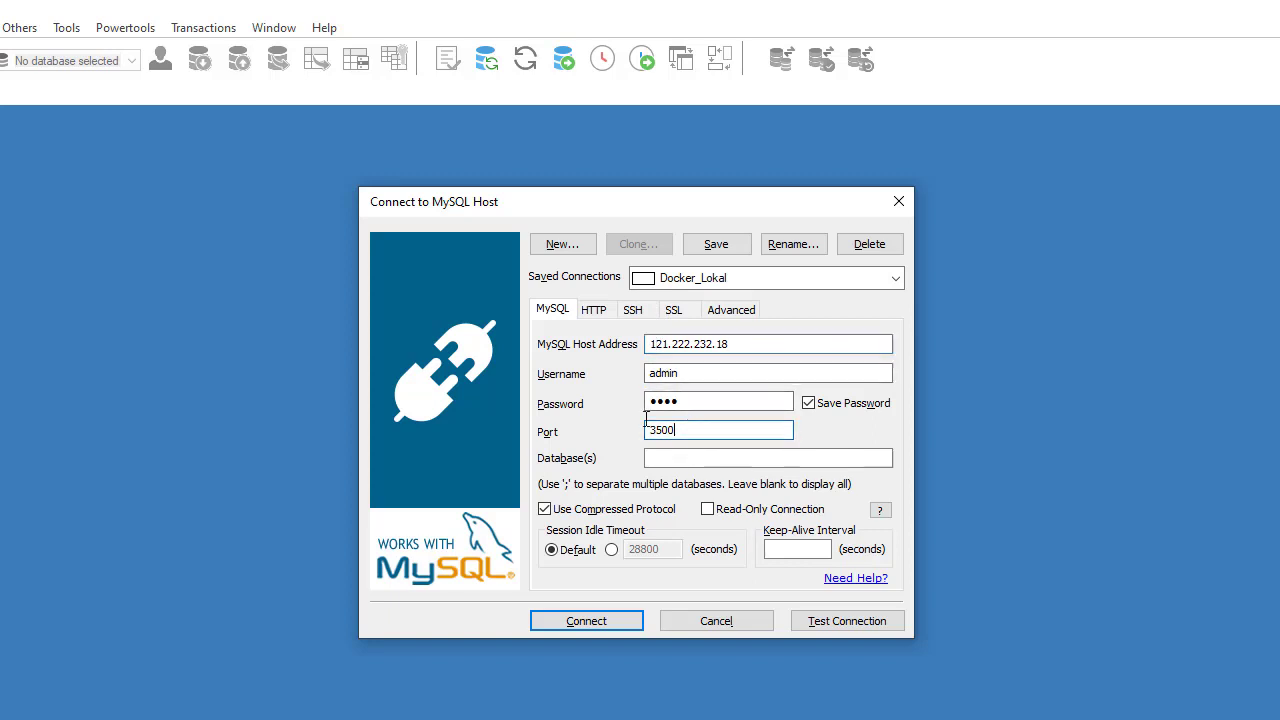
double_click(646, 426)
key("alt+Tab")
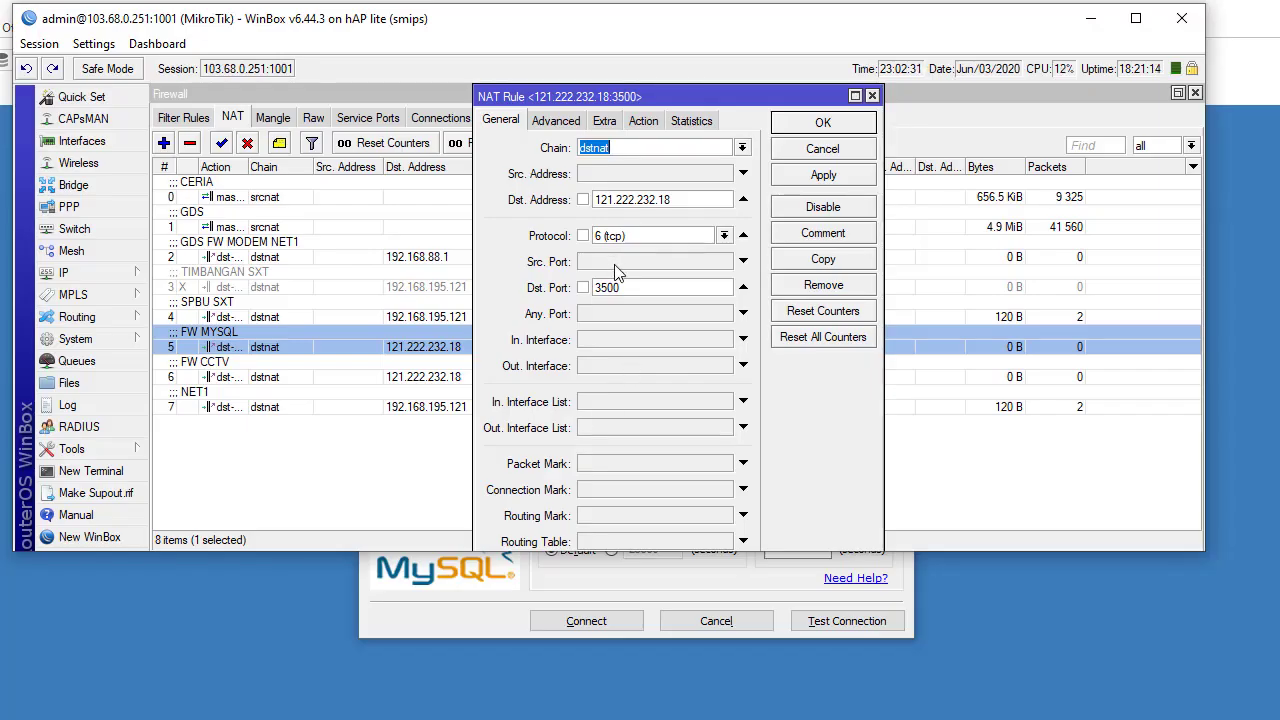
Verify the FW MYSQL rule's Action forwards to 192.168.17.8 port 3306, then close it unchanged
left_click(643, 120)
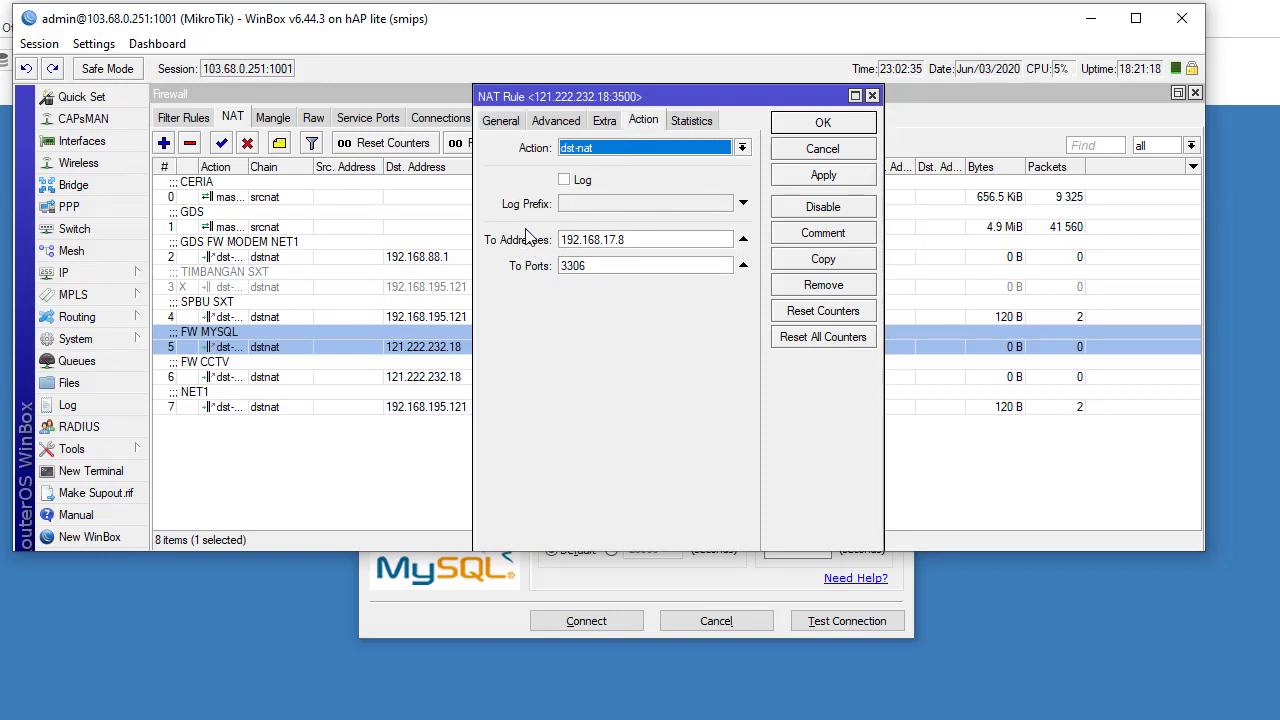
left_click(641, 245)
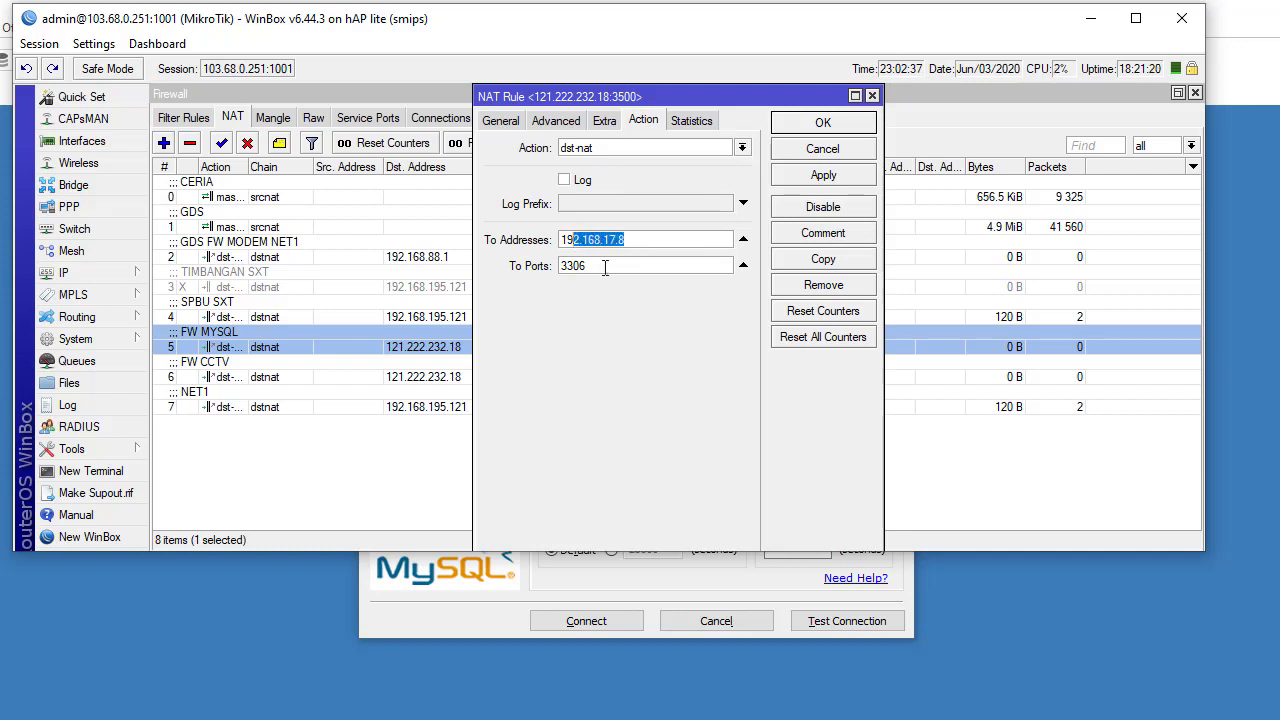
left_click(606, 266)
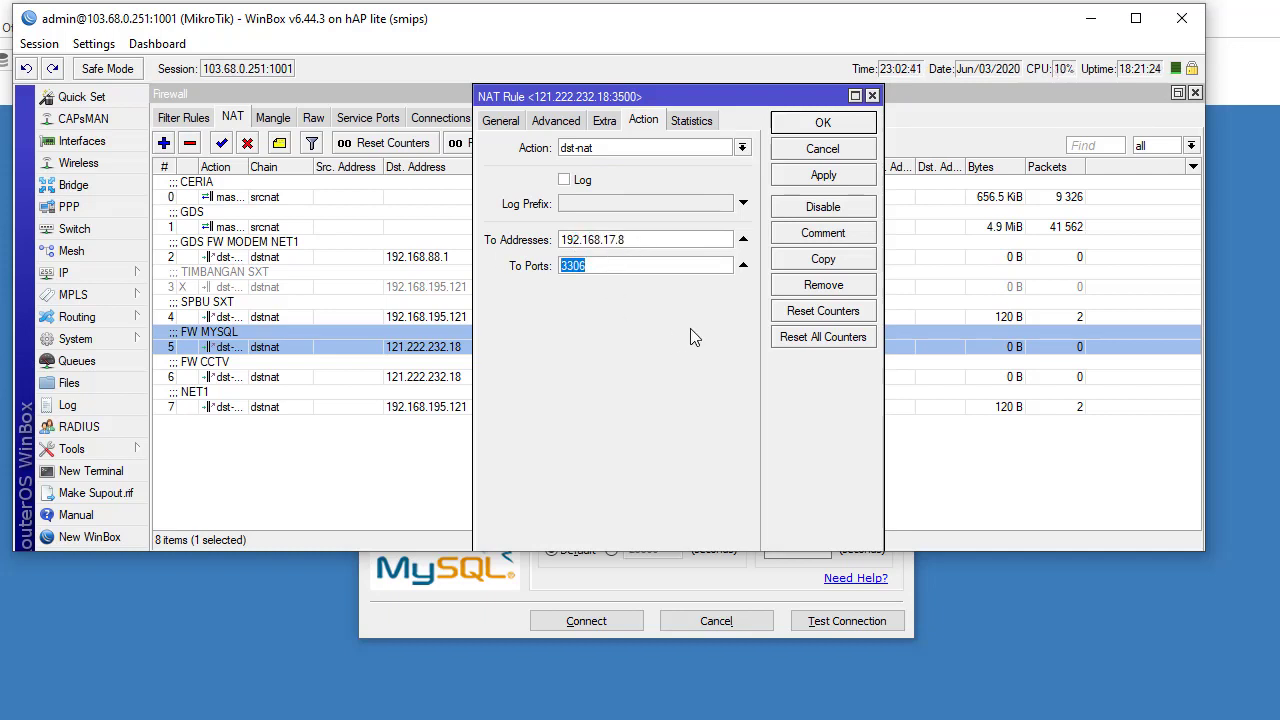
key("Return")
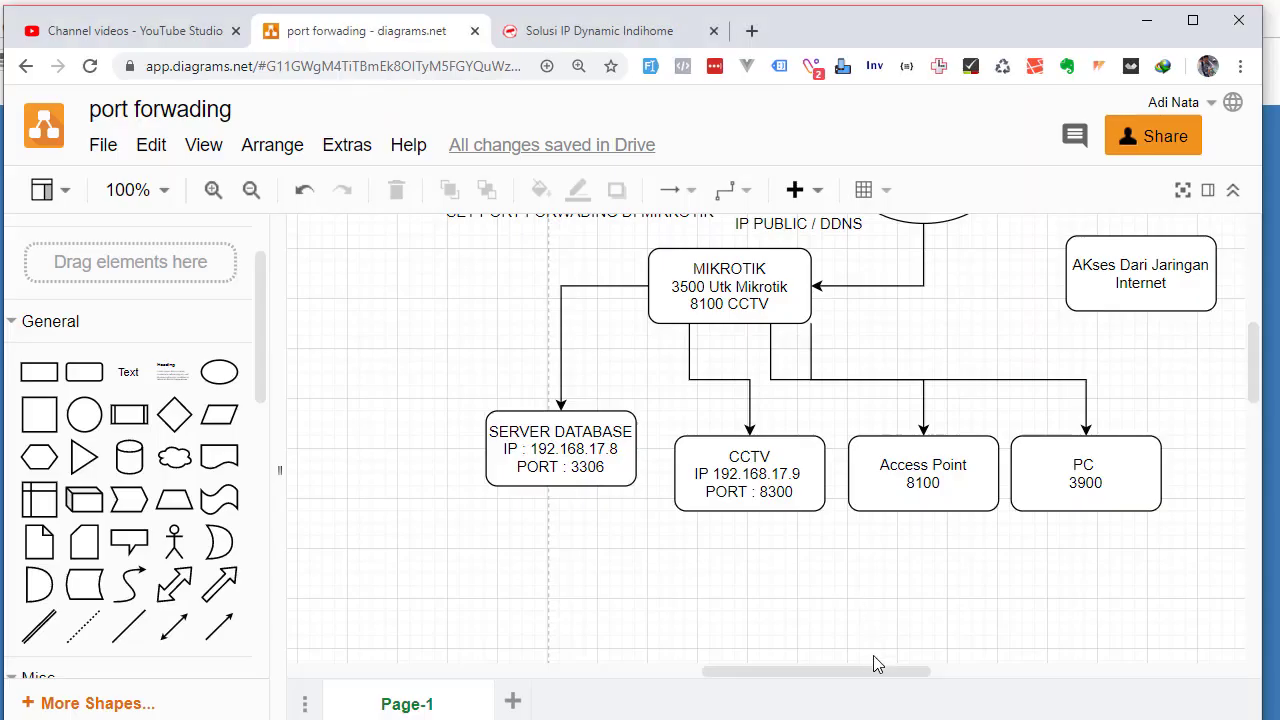
Review the CCTV box in the diagrams.net port forwarding diagram
scroll(877, 663, "up", 3)
left_click(855, 518)
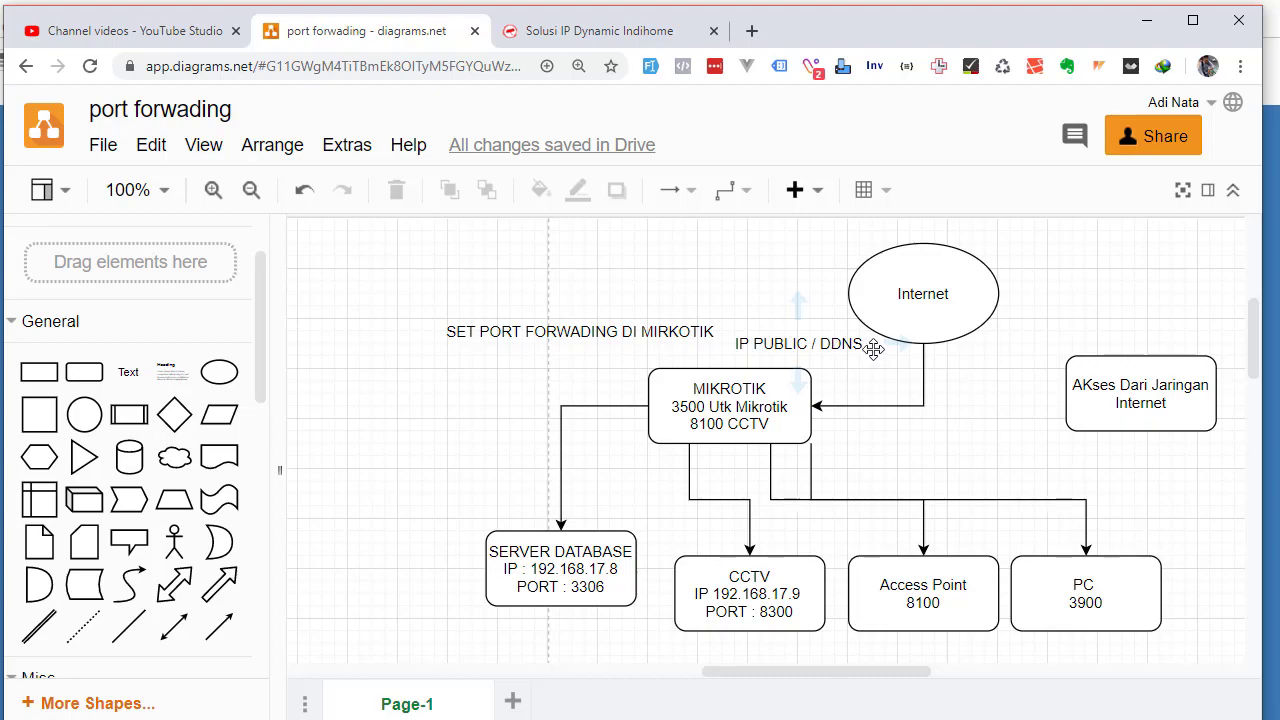
left_click(749, 593)
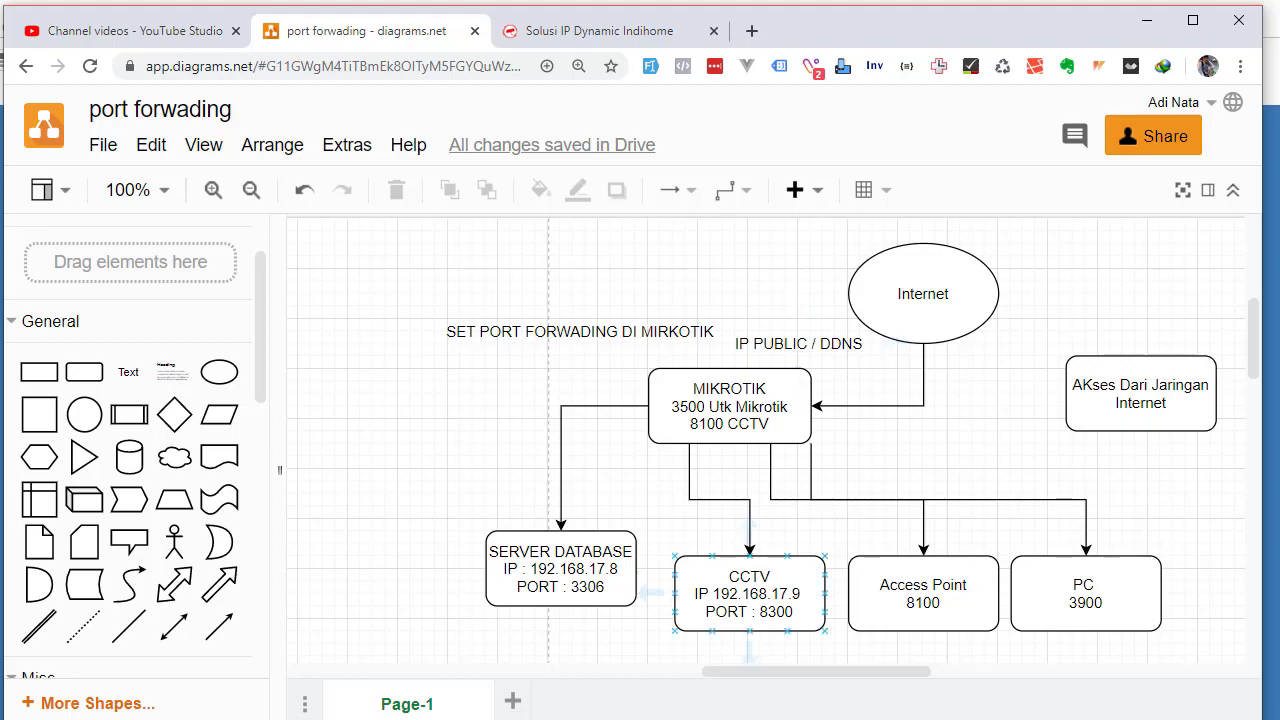
key("alt+Tab")
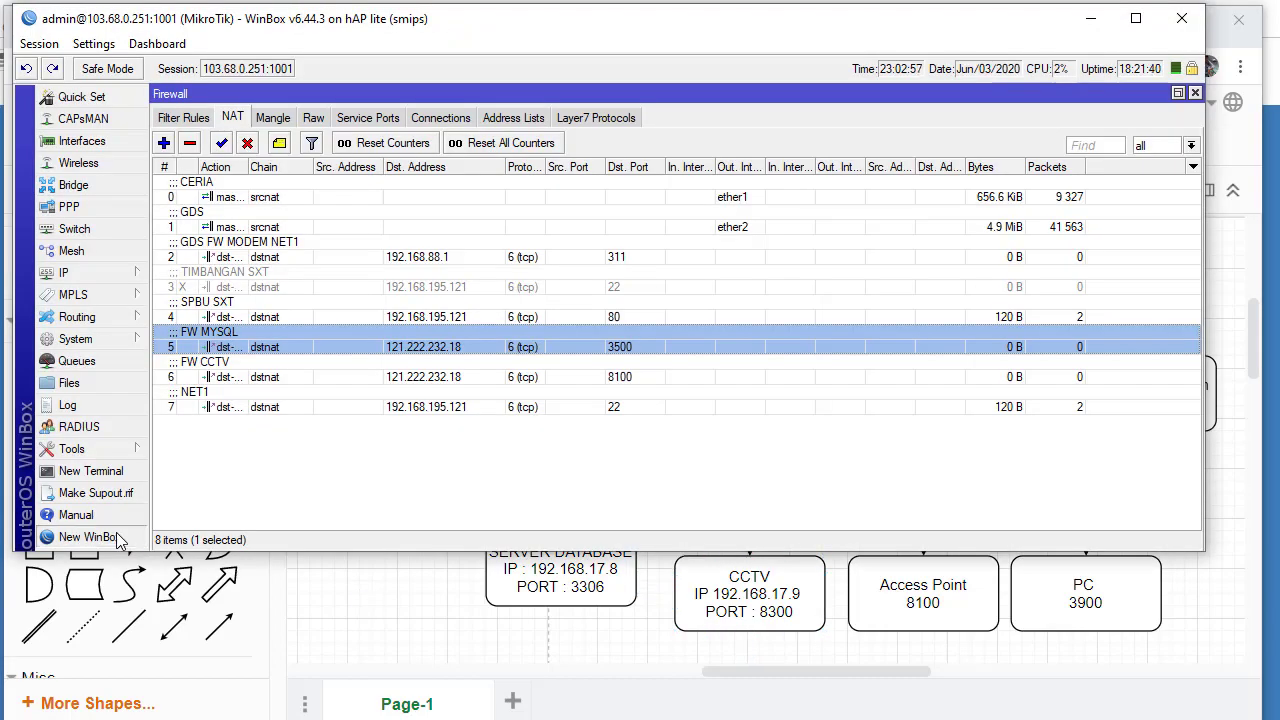
Open a new WinBox login and select the saved router 01.01 MAHATO - LHG BP
left_click(89, 537)
left_click(732, 523)
key("Down")
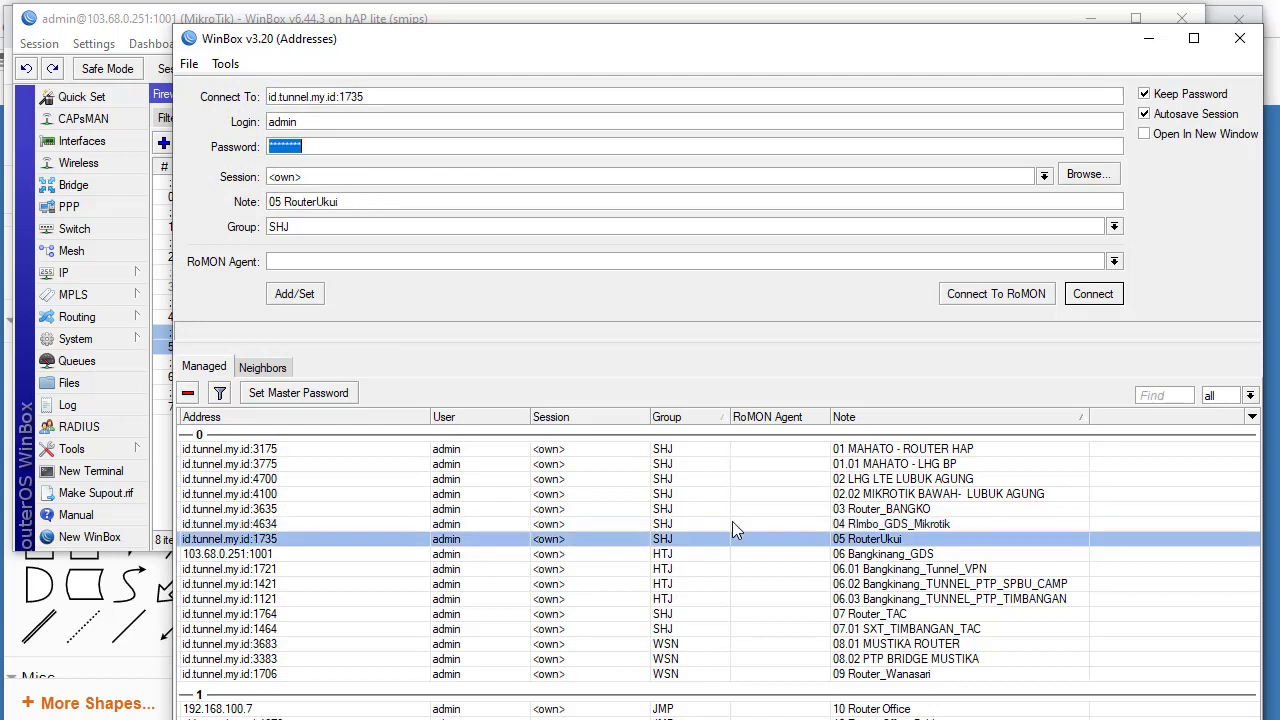
key("Down")
key("Down")
key("Up")
key("Up")
key("Up")
key("Up")
key("Up")
key("Up")
key("Up")
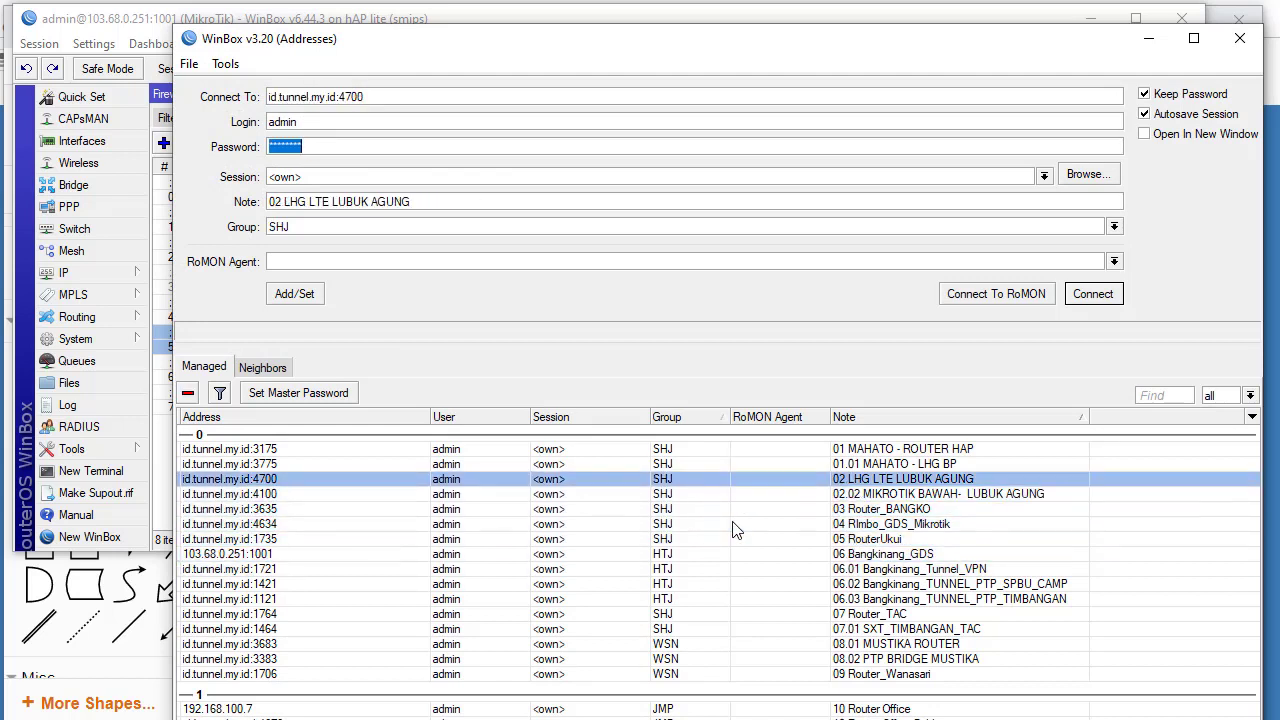
key("Down")
key("Down")
key("Down")
key("Down")
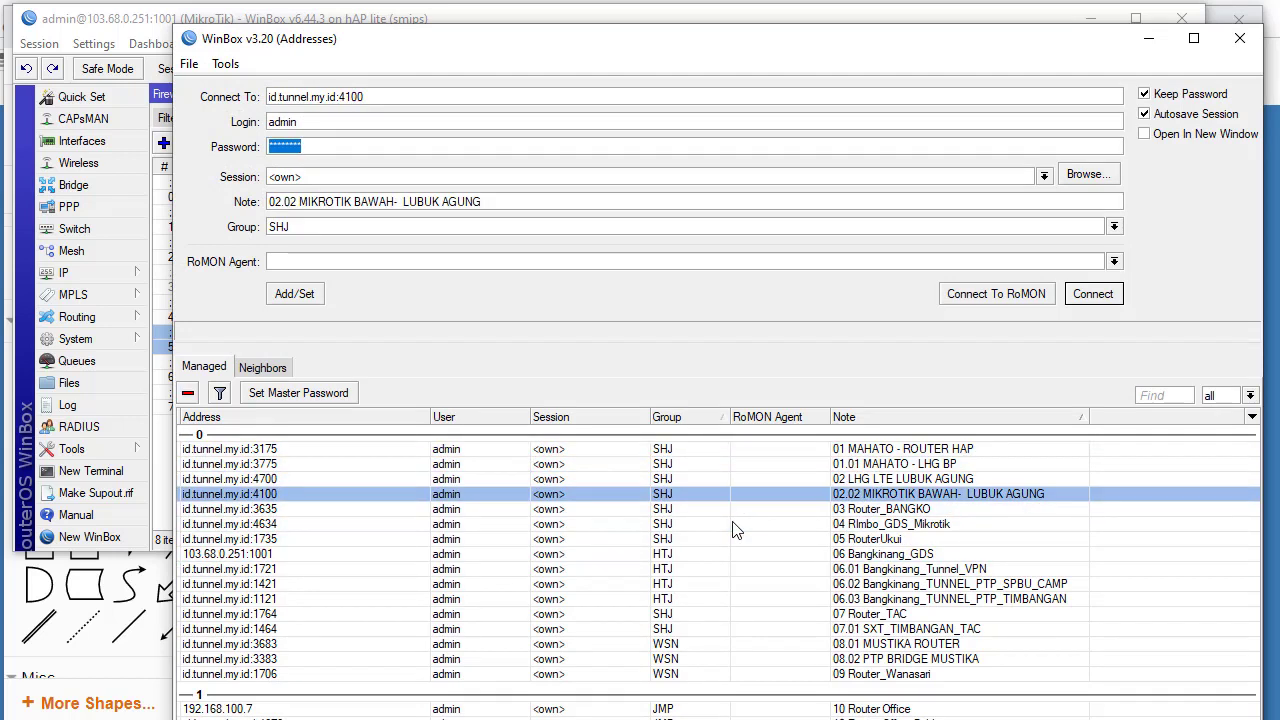
key("Up")
key("Up")
key("Up")
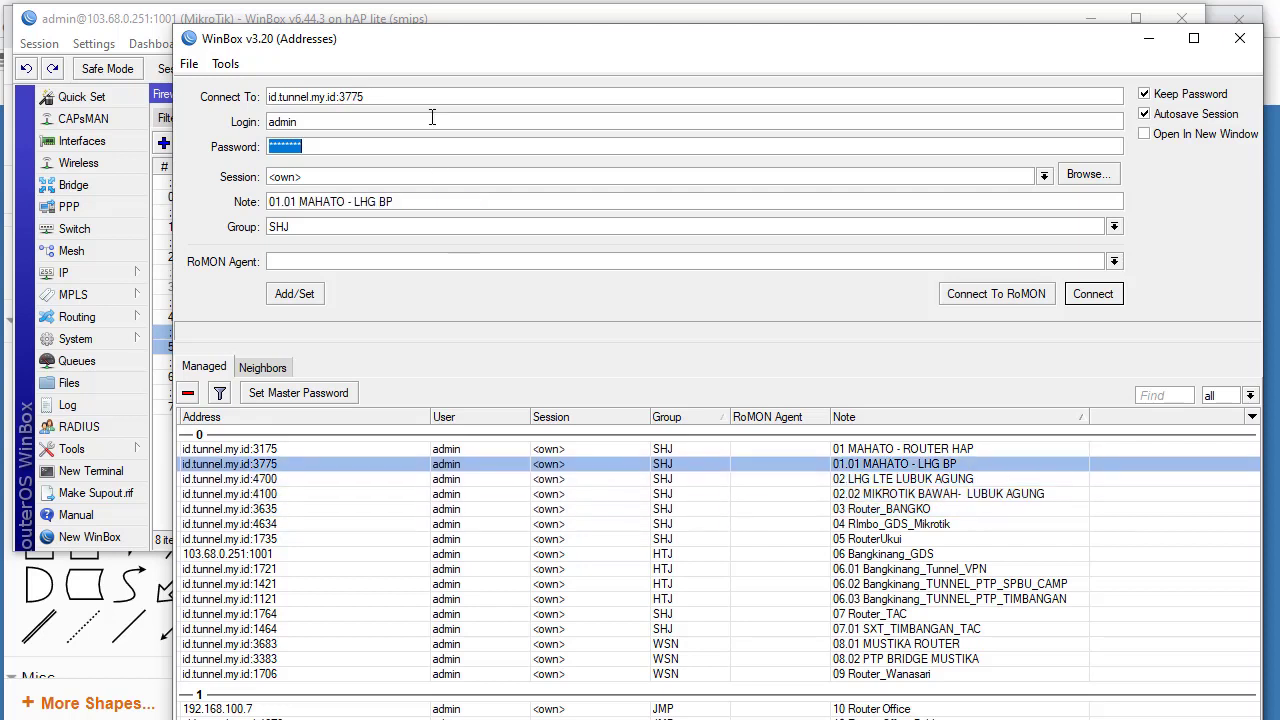
Examine and edit the Connect To address id.tunnel.my.id:3775
left_click_drag(285, 98, 345, 99)
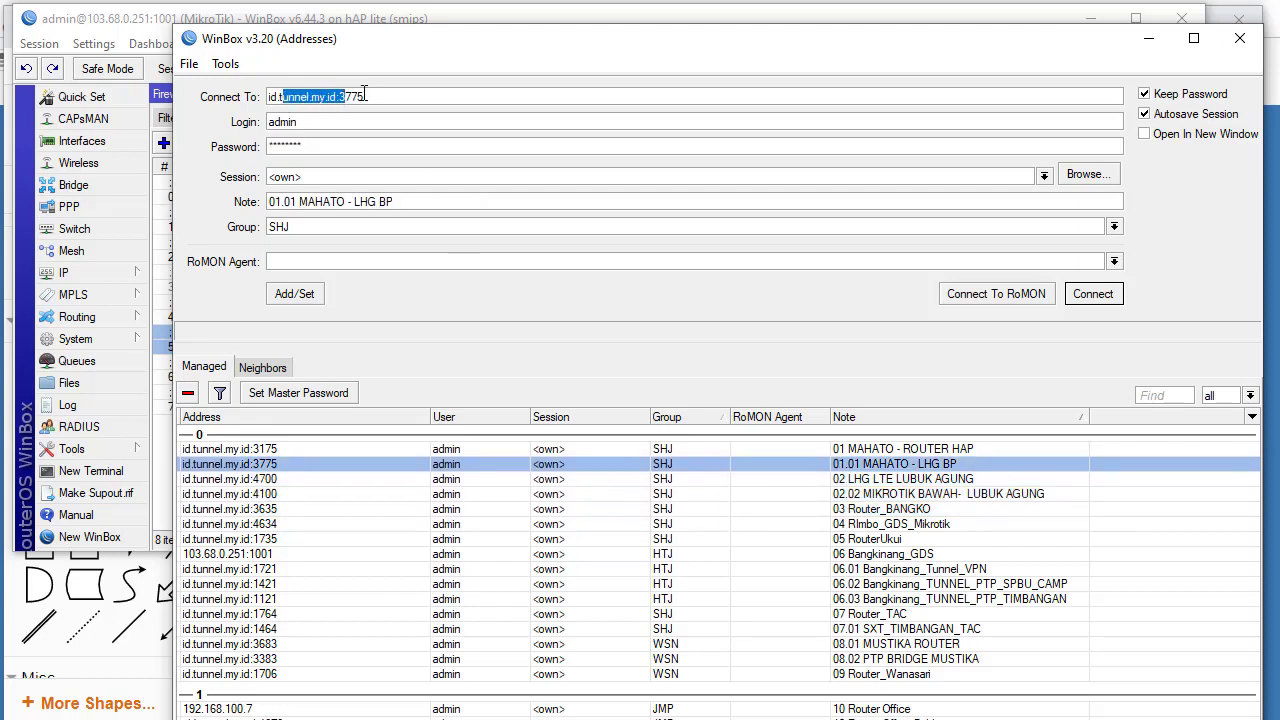
left_click(380, 95)
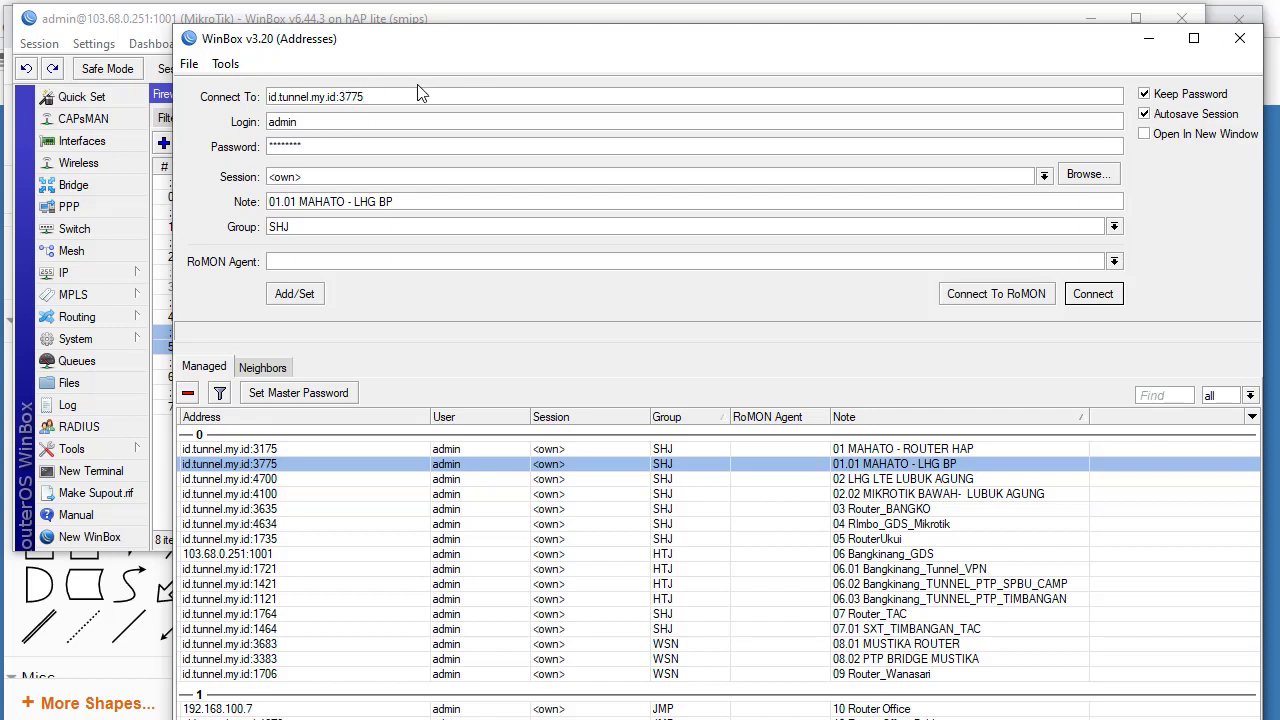
key("BackSpace")
left_click(387, 99)
key("alt+Tab")
Load tunnel.my.id in a new Chrome tab, trimming the members. prefix from the suggestion
left_click(751, 32)
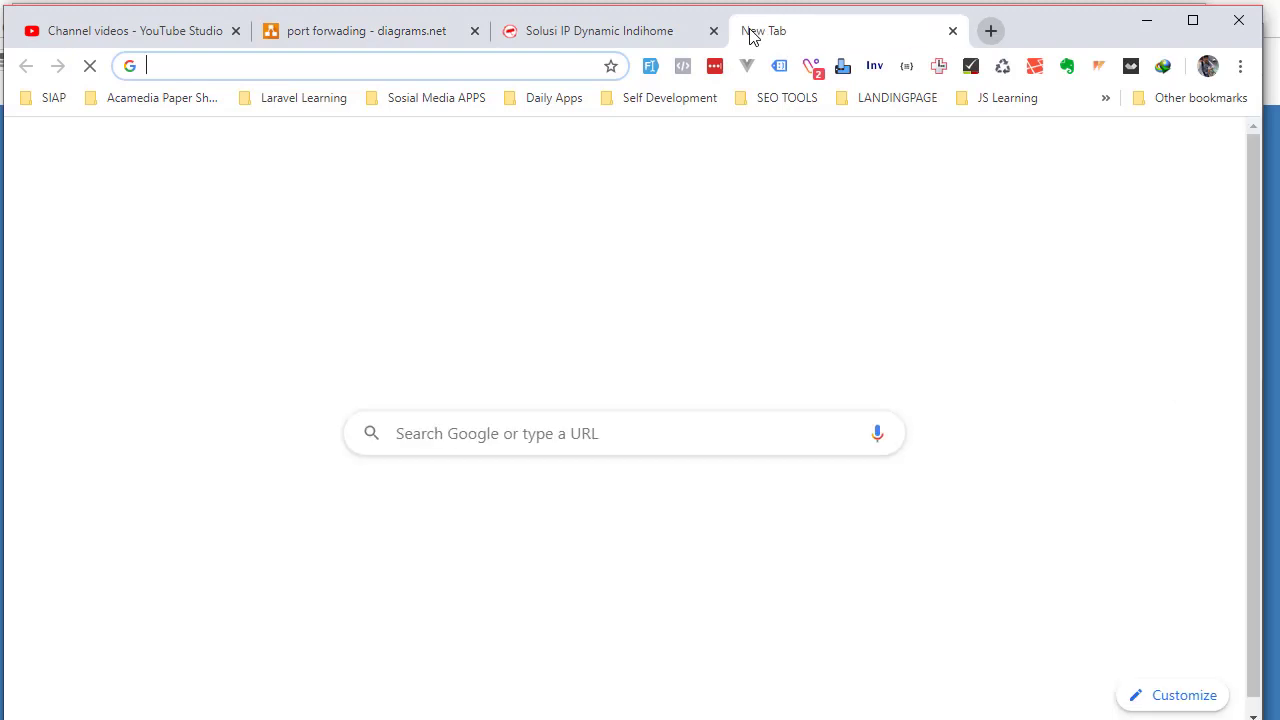
type("tunnel")
key("Down")
key("Down")
key("Down")
key("Down")
key("Down")
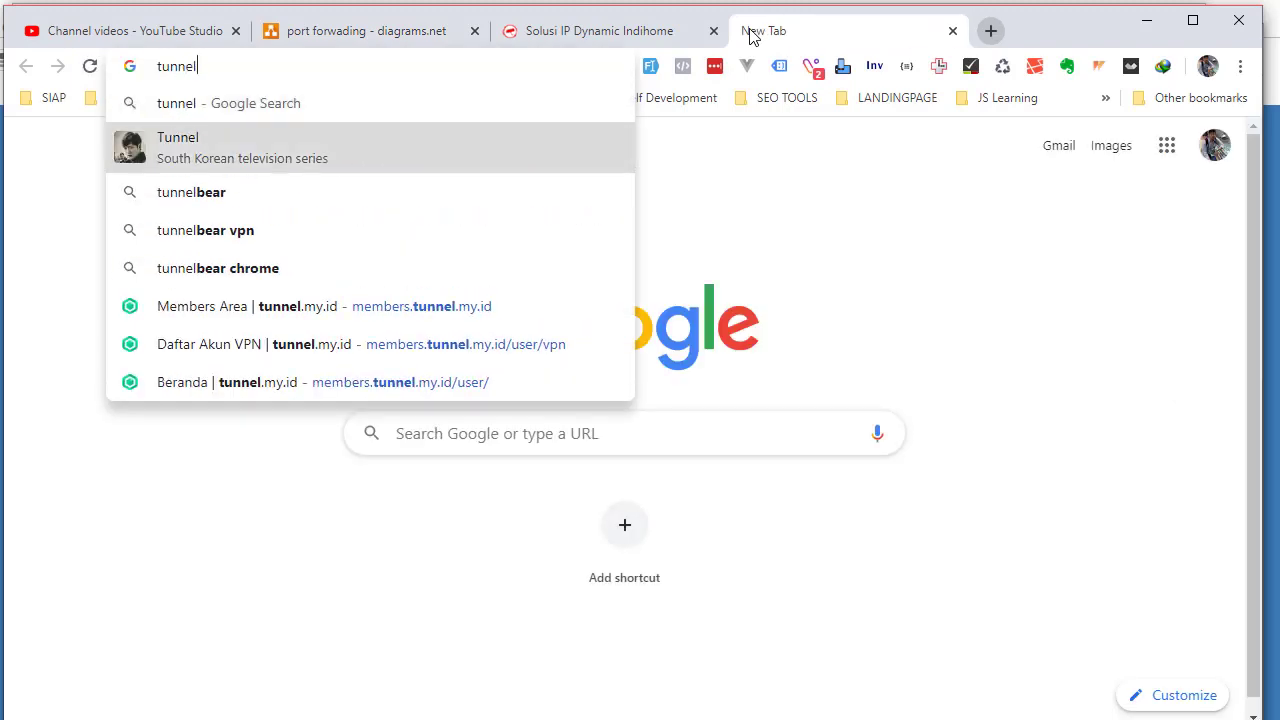
key("ctrl+shift+Left")
key("ctrl+shift+Left")
key("ctrl+shift+Left")
key("Left")
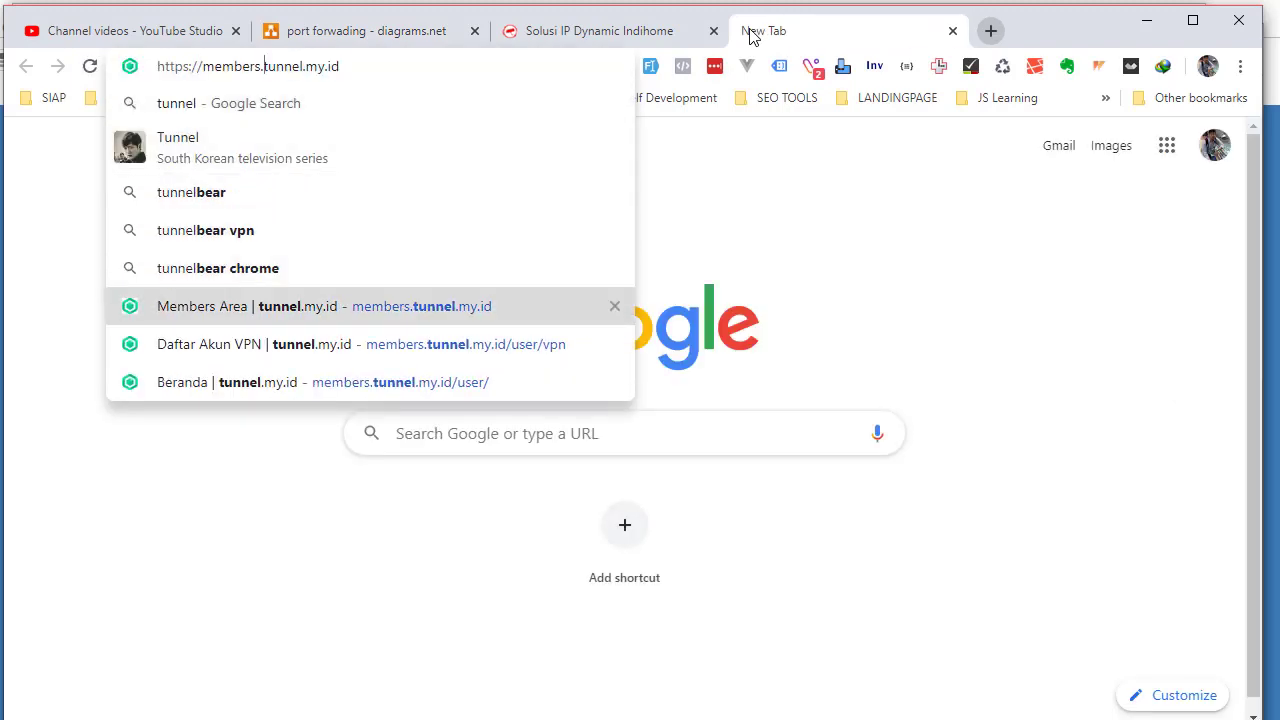
key("ctrl+shift+Left")
key("BackSpace")
key("Return")
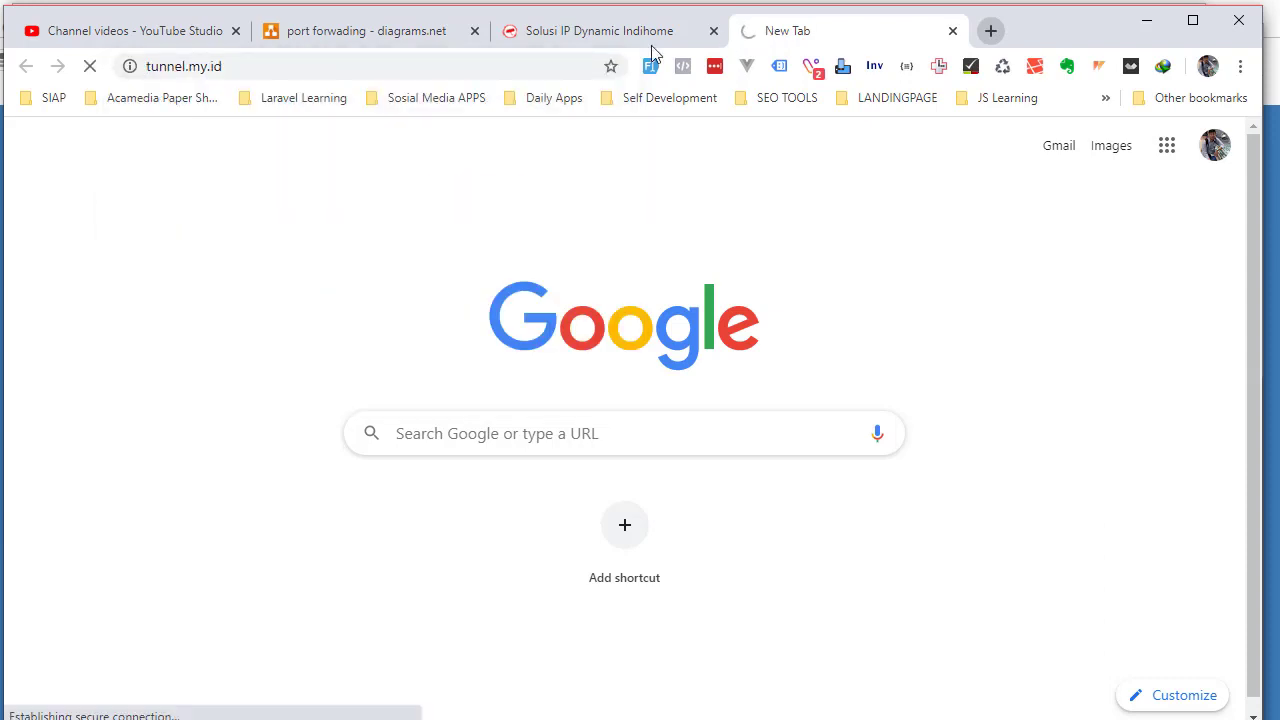
Compare the Solusi IP Dynamic Indihome example hostname with the MyTunnel login page
left_click(592, 40)
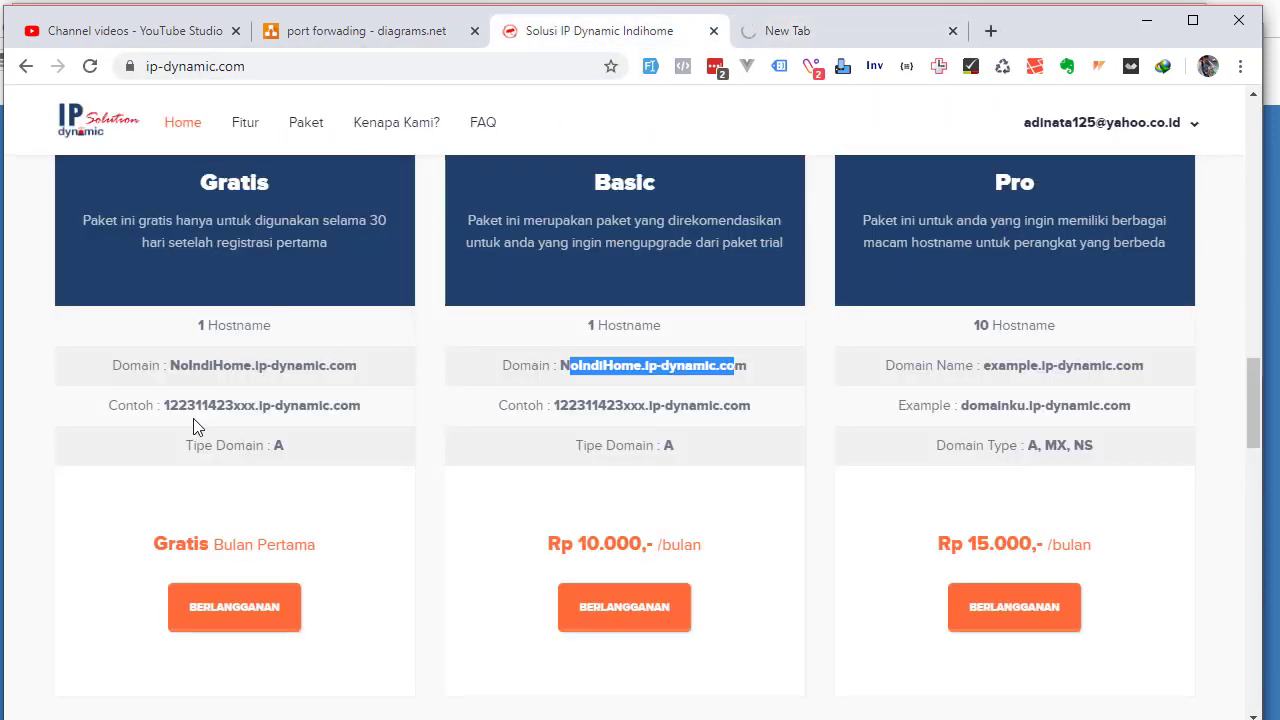
left_click_drag(163, 407, 392, 405)
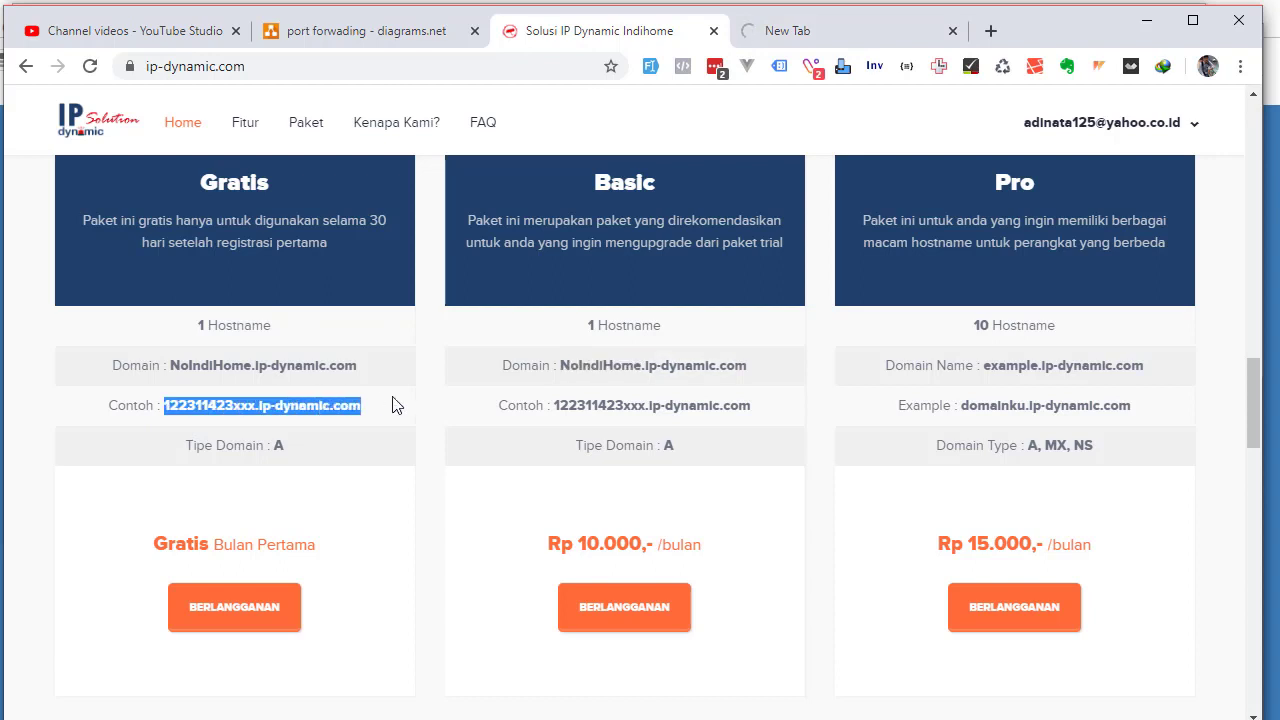
left_click(781, 33)
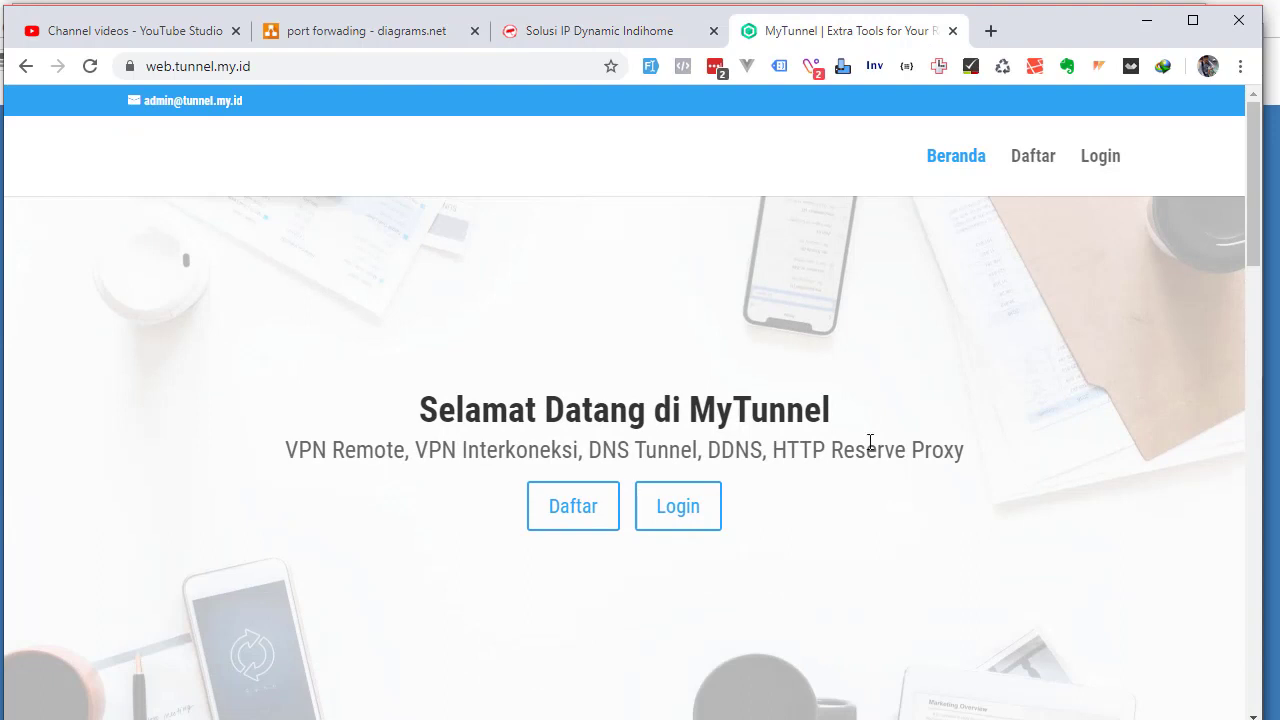
left_click_drag(694, 472, 829, 470)
left_click(548, 467)
Minimize Chrome and the saved-router list, then bring up the diagrams.net port forwading diagram
left_click(1140, 26)
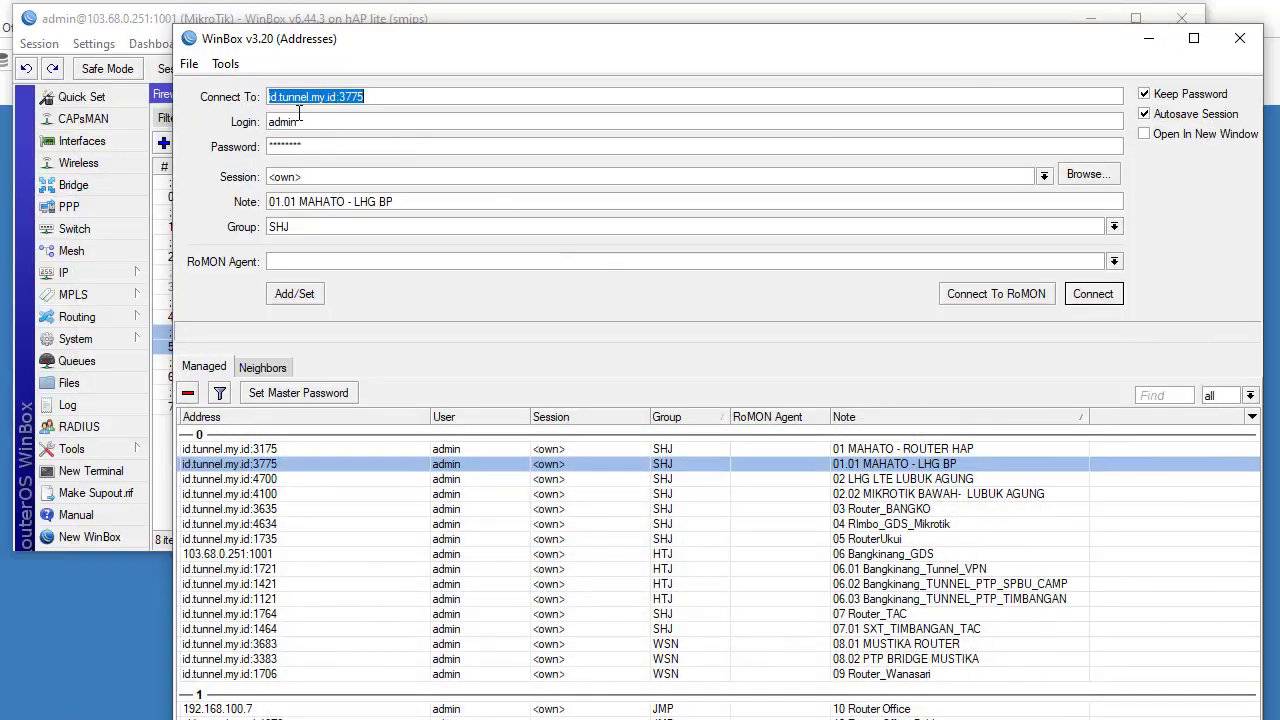
left_click(297, 108)
double_click(295, 107)
left_click(1149, 50)
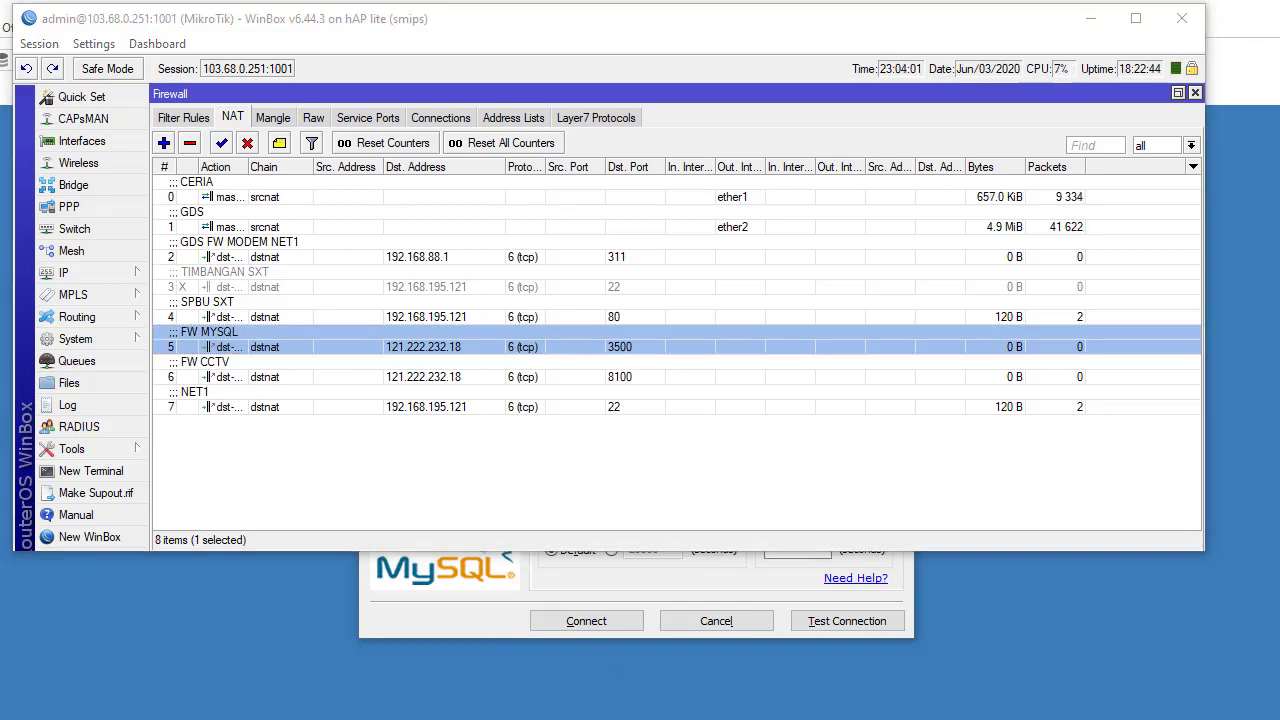
key("alt+Tab")
left_click(393, 33)
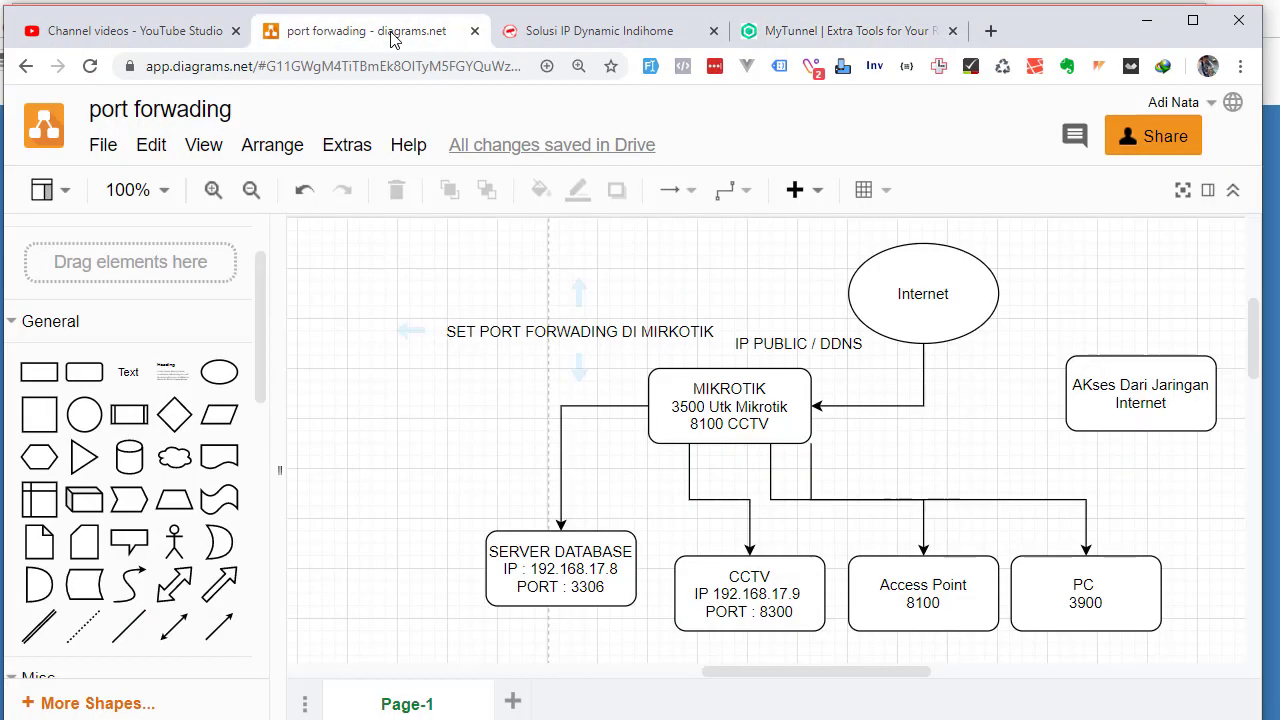